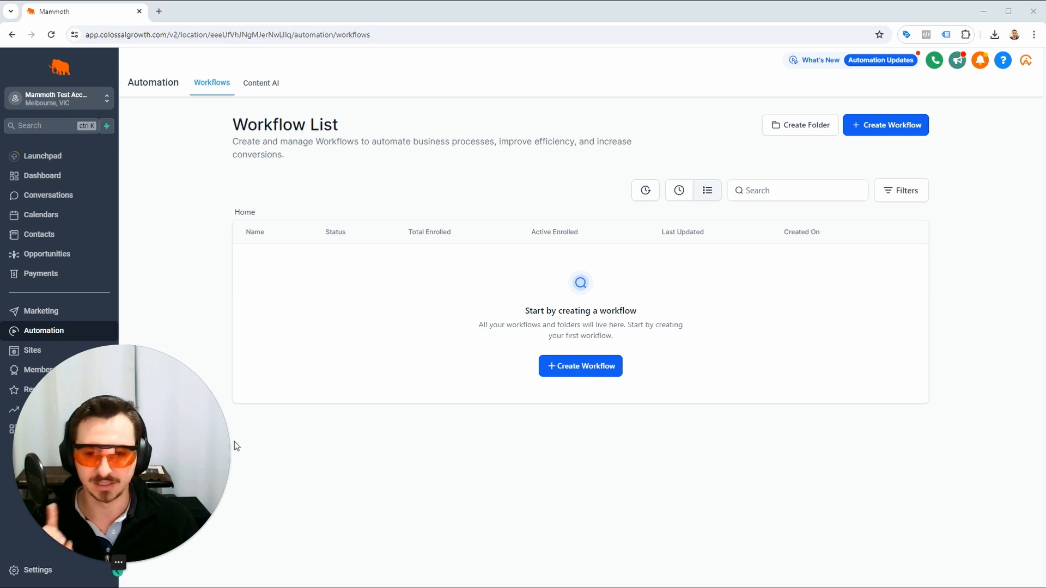
{"action": "left_click_drag", "start_coordinate": [234, 442], "coordinate": [987, 416]}
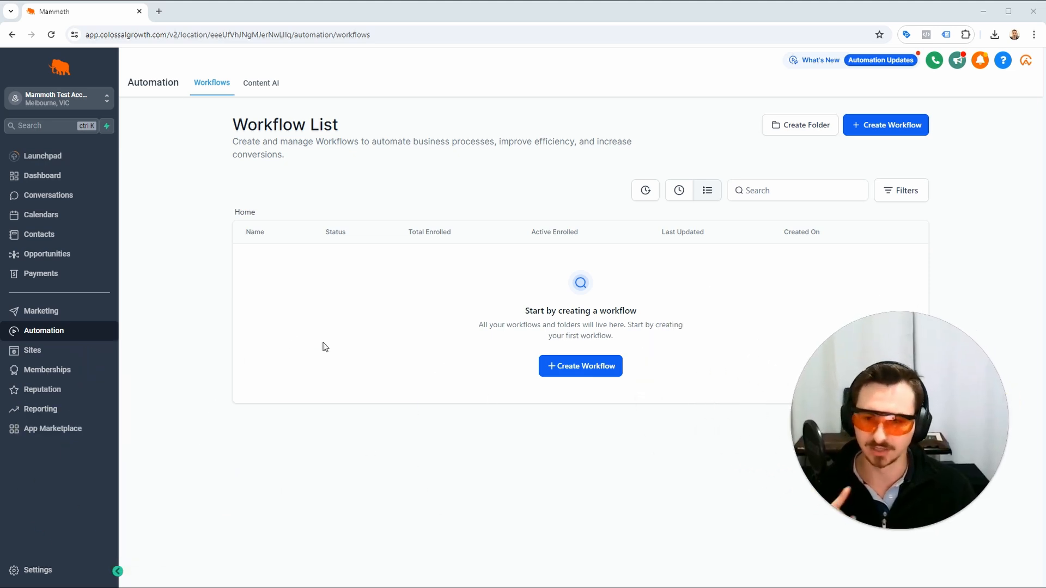
Go to the marketing area's email templates.
{"action": "left_click", "coordinate": [73, 313]}
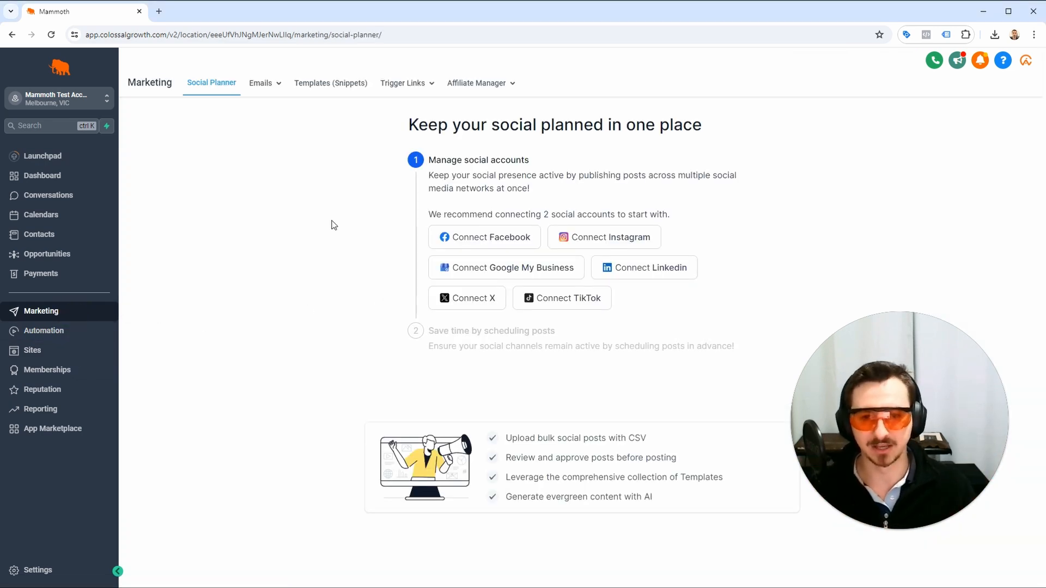
{"action": "mouse_move", "coordinate": [282, 93]}
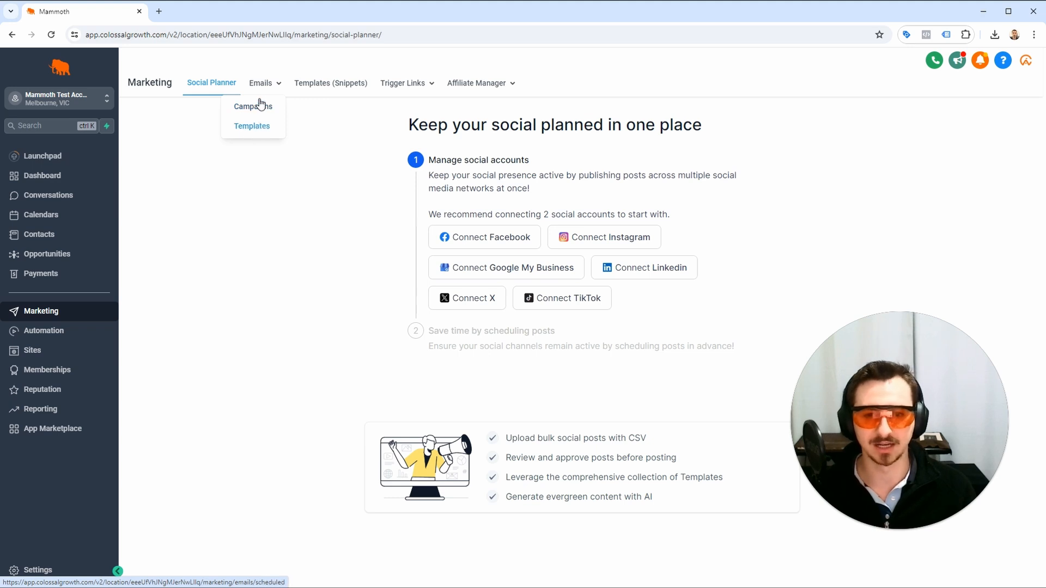
{"action": "left_click", "coordinate": [260, 127]}
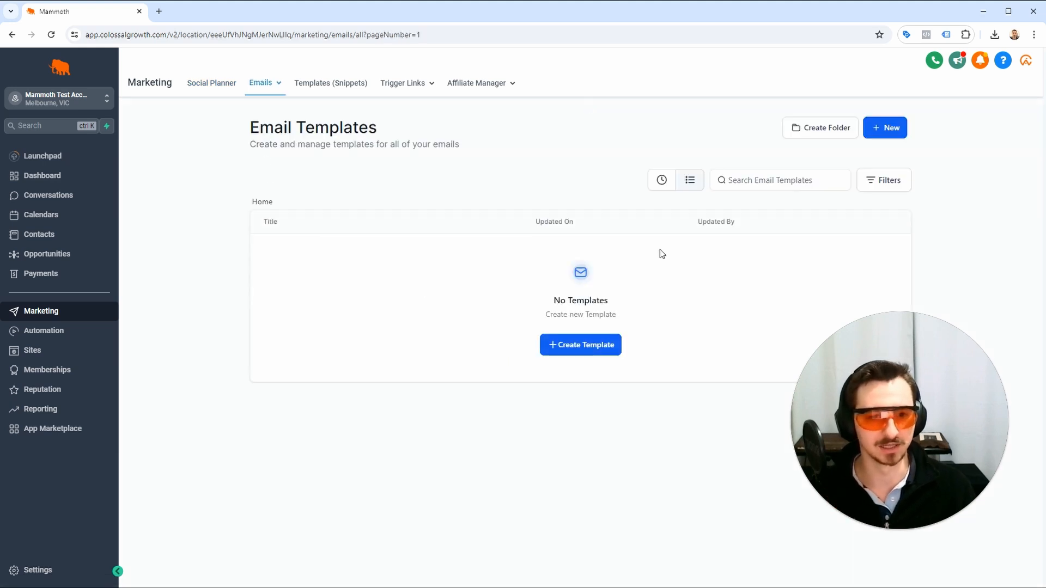
Create a new blank email template with the visual Design Editor.
{"action": "left_click", "coordinate": [880, 132]}
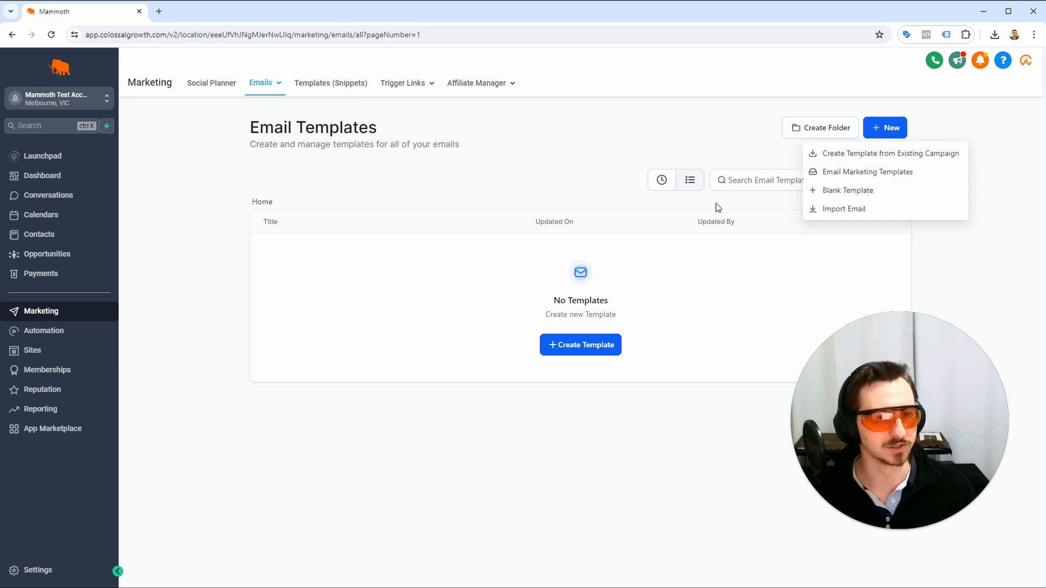
{"action": "left_click", "coordinate": [870, 196]}
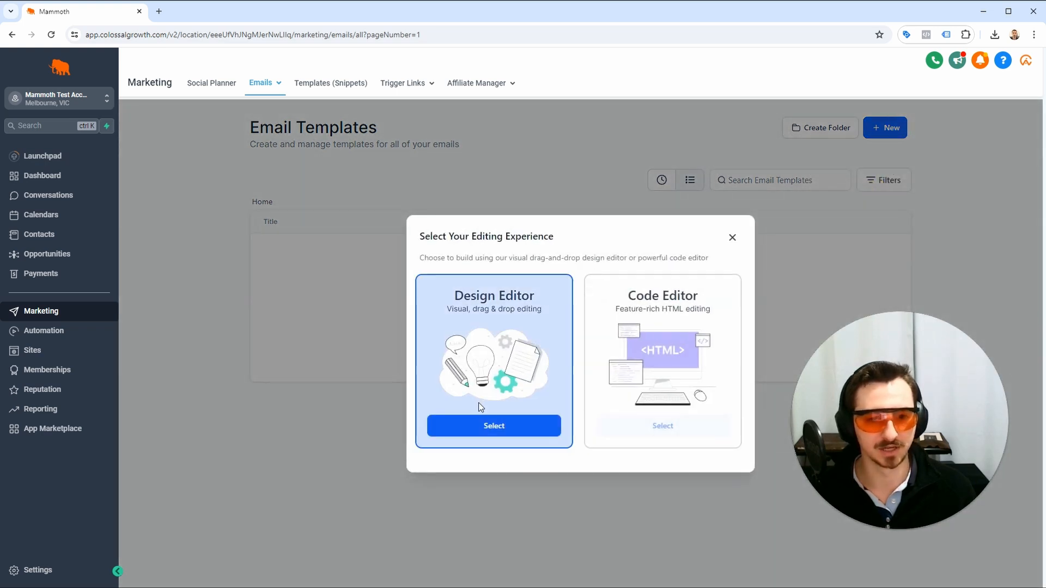
{"action": "left_click", "coordinate": [474, 420]}
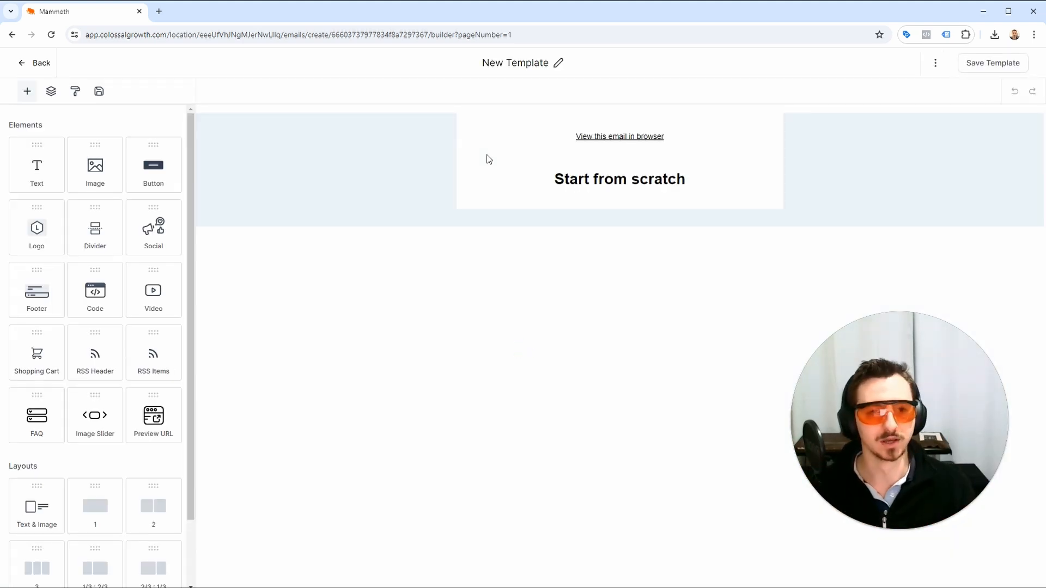
Delete the "View this email in browser" block from the email template.
{"action": "left_click", "coordinate": [592, 132]}
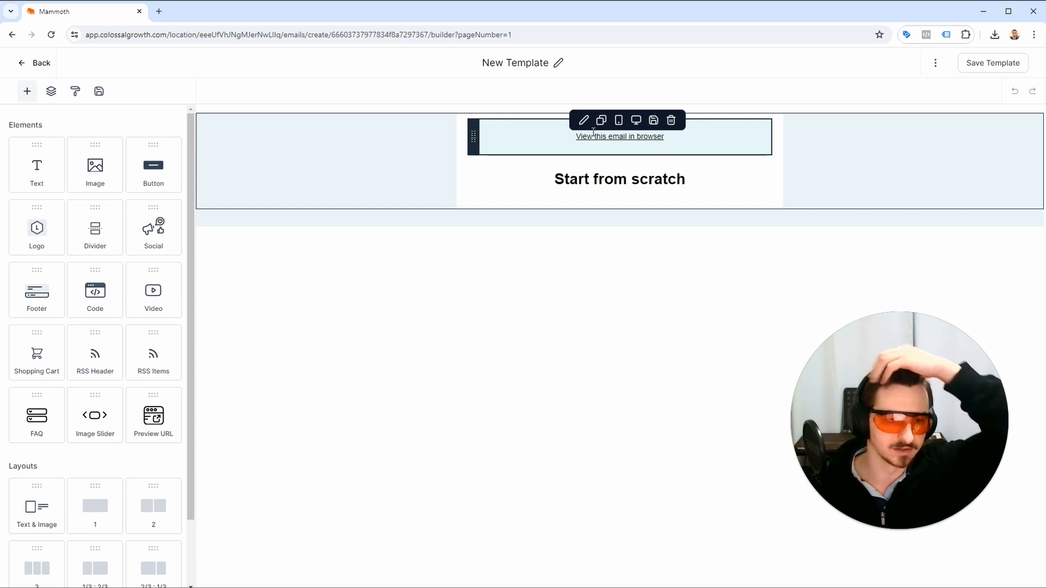
{"action": "left_click", "coordinate": [518, 138]}
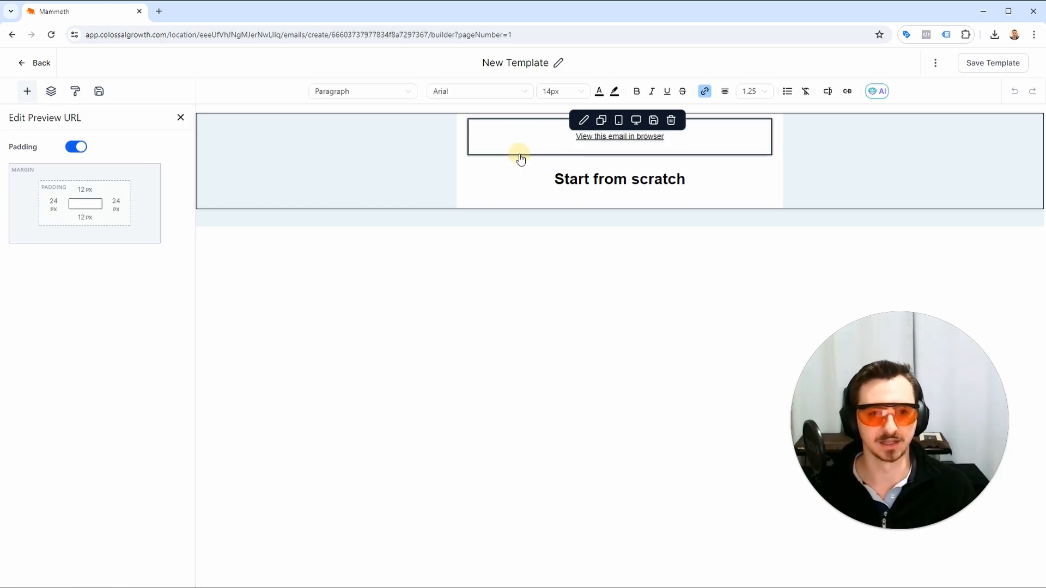
{"action": "left_click", "coordinate": [478, 179]}
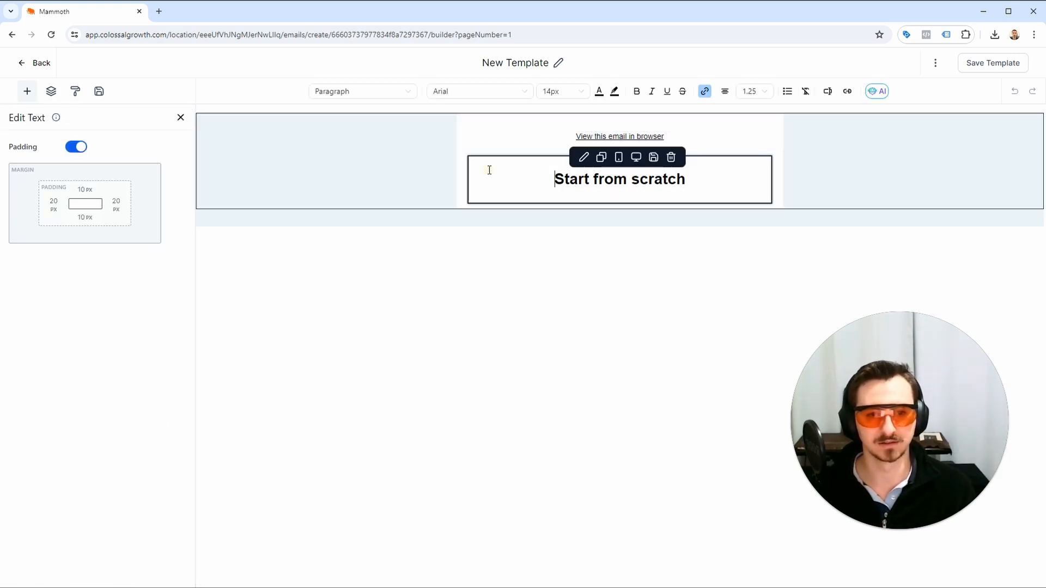
{"action": "left_click", "coordinate": [479, 148]}
{"action": "left_click", "coordinate": [671, 120]}
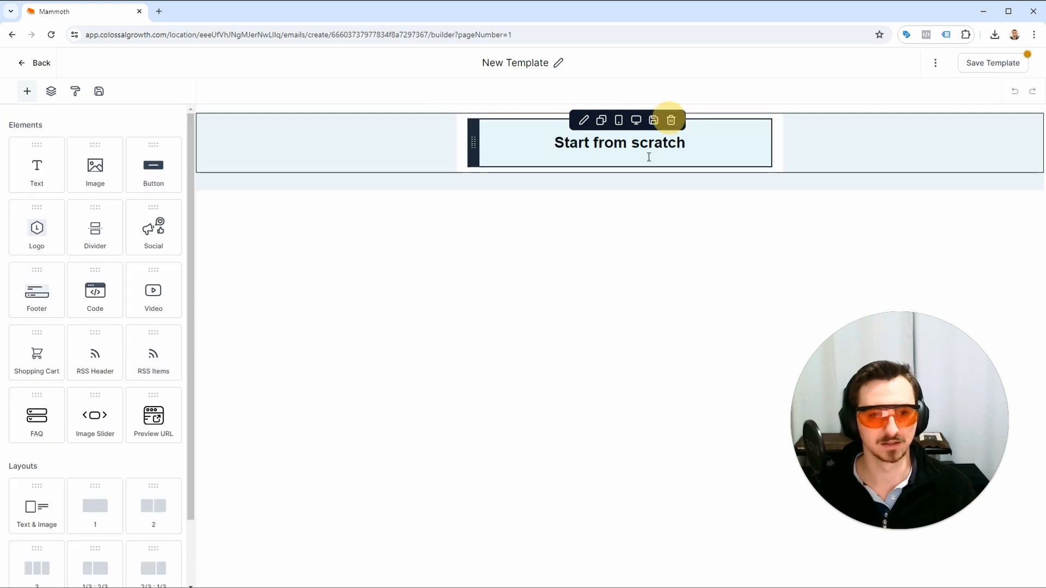
Change the "Start from scratch" heading to the Paragraph style.
{"action": "left_click", "coordinate": [619, 144]}
{"action": "key", "text": "ctrl+a"}
{"action": "left_click", "coordinate": [378, 90]}
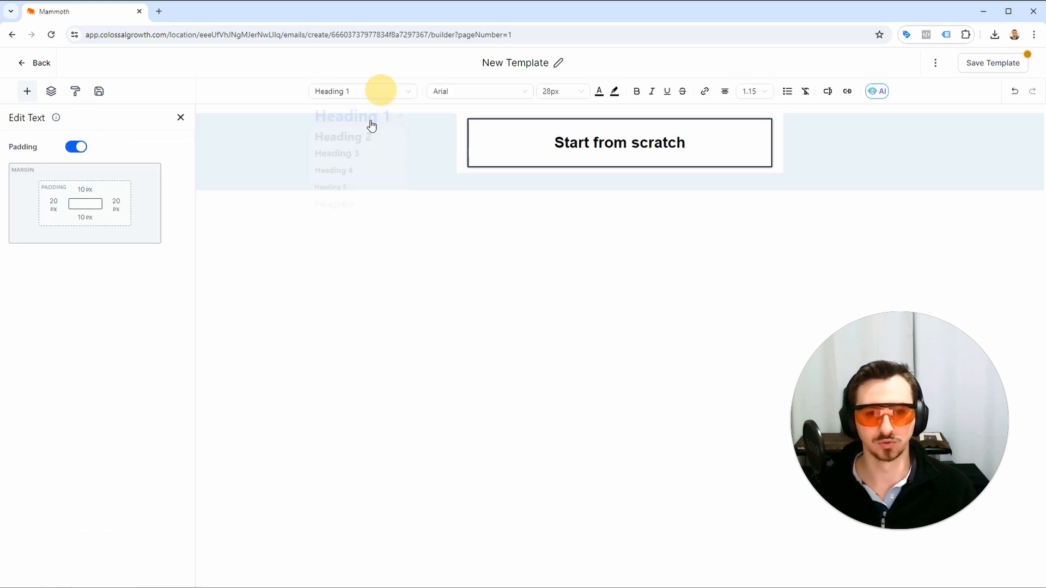
{"action": "left_click", "coordinate": [326, 209]}
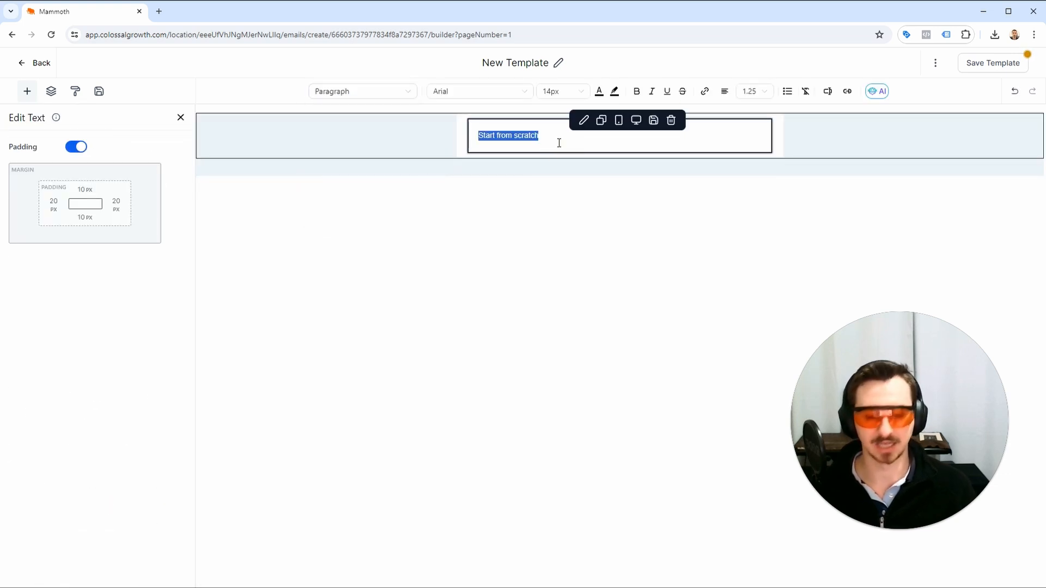
Replace the "Start from scratch" text with the greeting "Hi {{contact.first_name}},".
{"action": "type", "text": "Hi P"}
{"action": "key", "text": "BackSpace"}
{"action": "type", "text": "{{Co"}
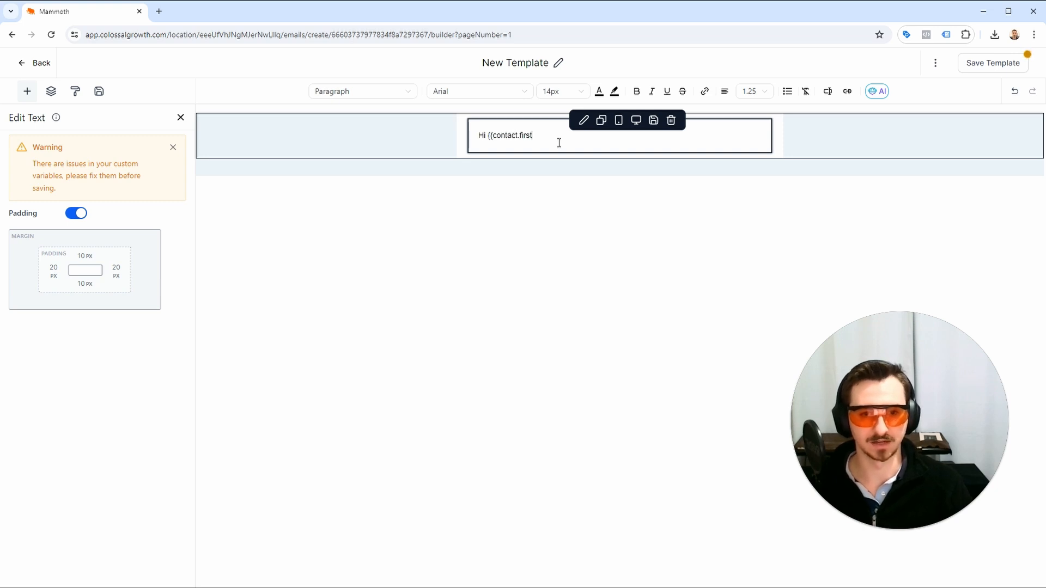
{"action": "type", "text": "}},"}
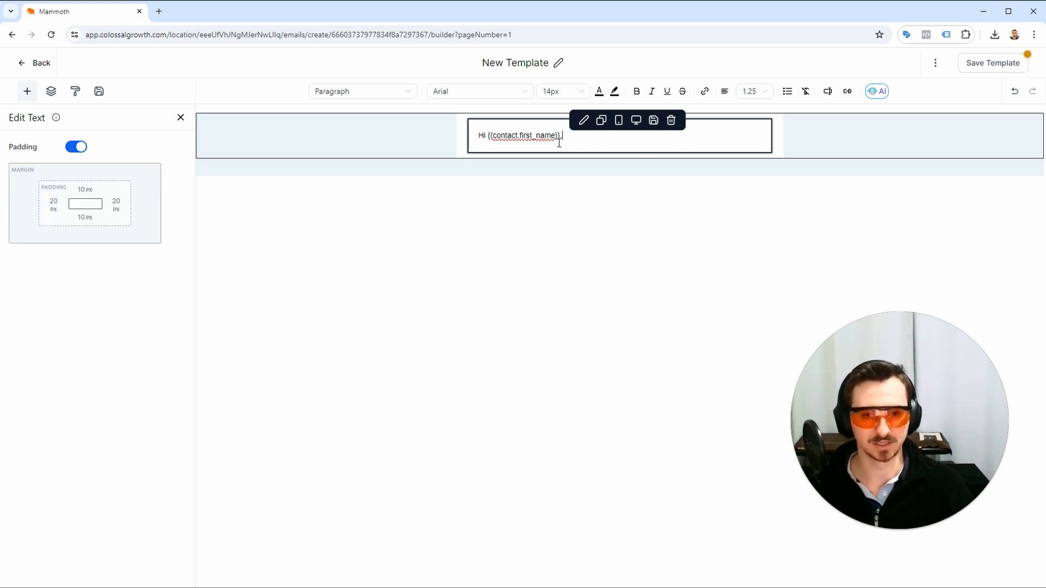
Add the lines "This is email campaign 1." and "Your lead magnet can be downloaded here: LINK" below the greeting.
{"action": "key", "text": "Return"}
{"action": "type", "text": "This is email cam"}
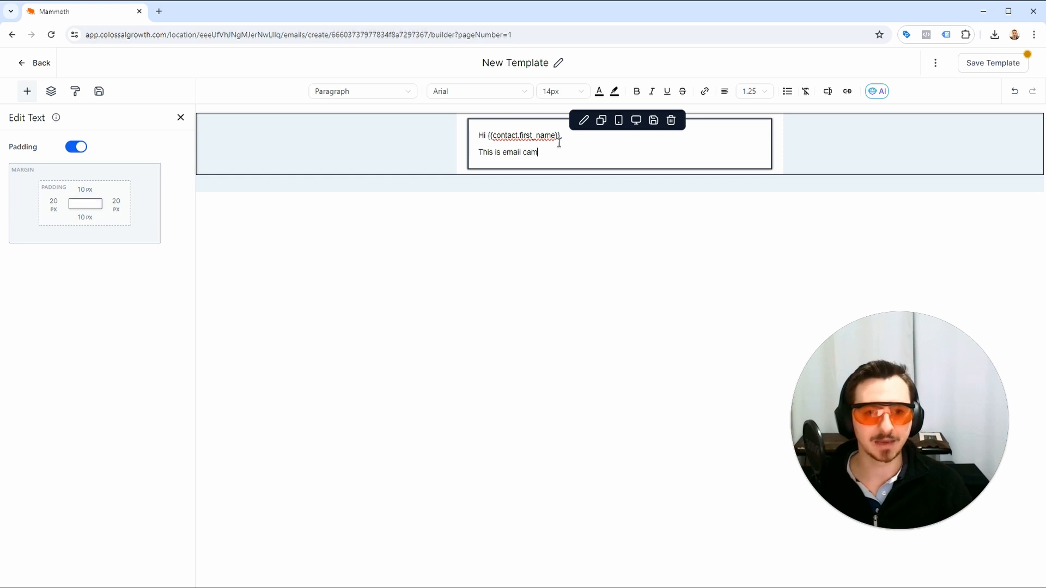
{"action": "type", "text": "paign 1."}
{"action": "key", "text": "Return"}
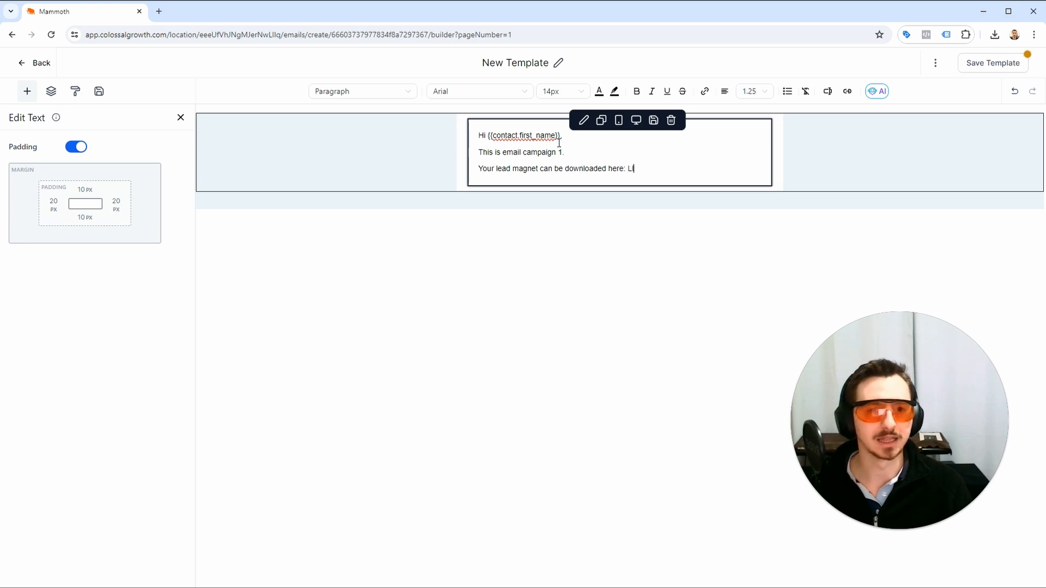
{"action": "key", "text": "Return"}
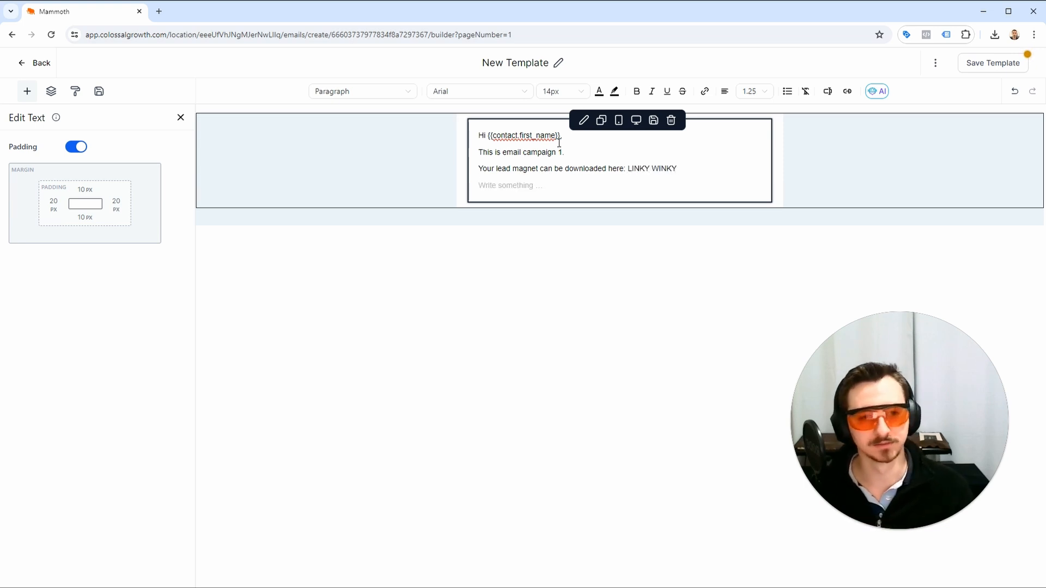
{"action": "left_click", "coordinate": [660, 169]}
{"action": "key", "text": "BackSpace"}
{"action": "key", "text": "BackSpace"}
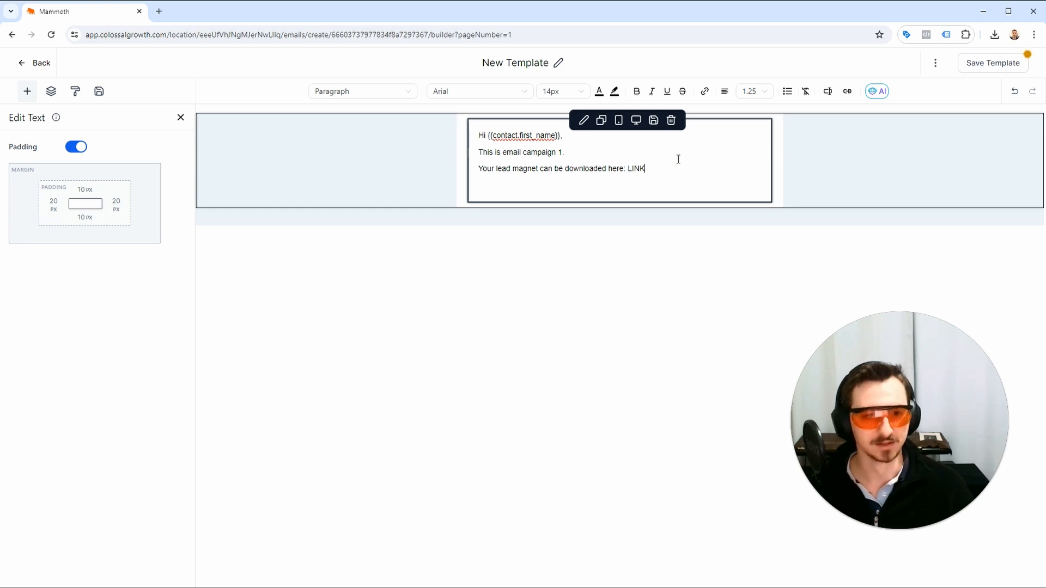
Add the sign-off "Cheers," below a blank line, followed by "{{location.name}}" on its own line.
{"action": "key", "text": "Return"}
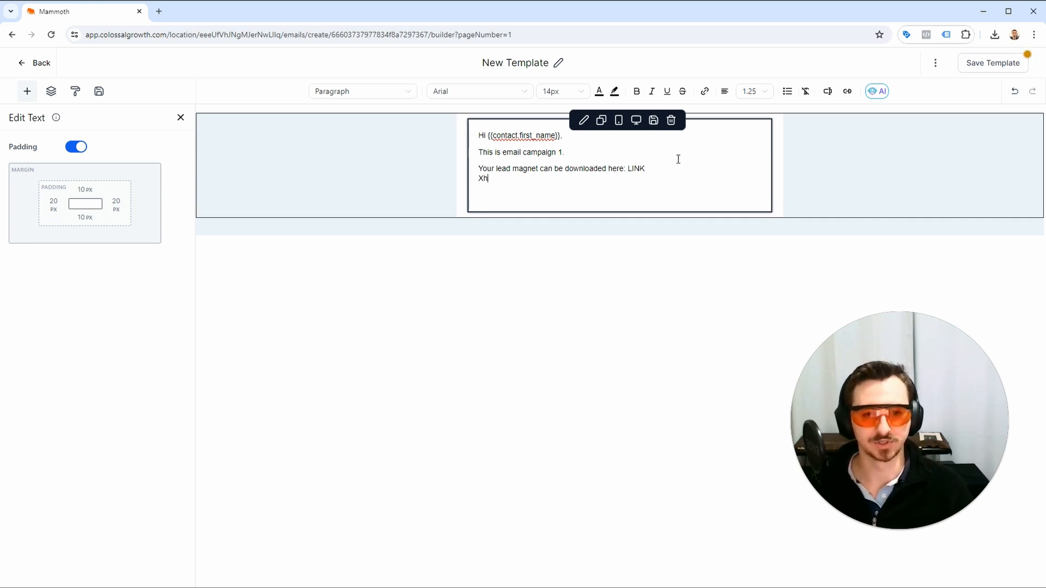
{"action": "key", "text": "BackSpace"}
{"action": "key", "text": "BackSpace"}
{"action": "key", "text": "Return"}
{"action": "type", "text": "Cheers,"}
{"action": "key", "text": "Return"}
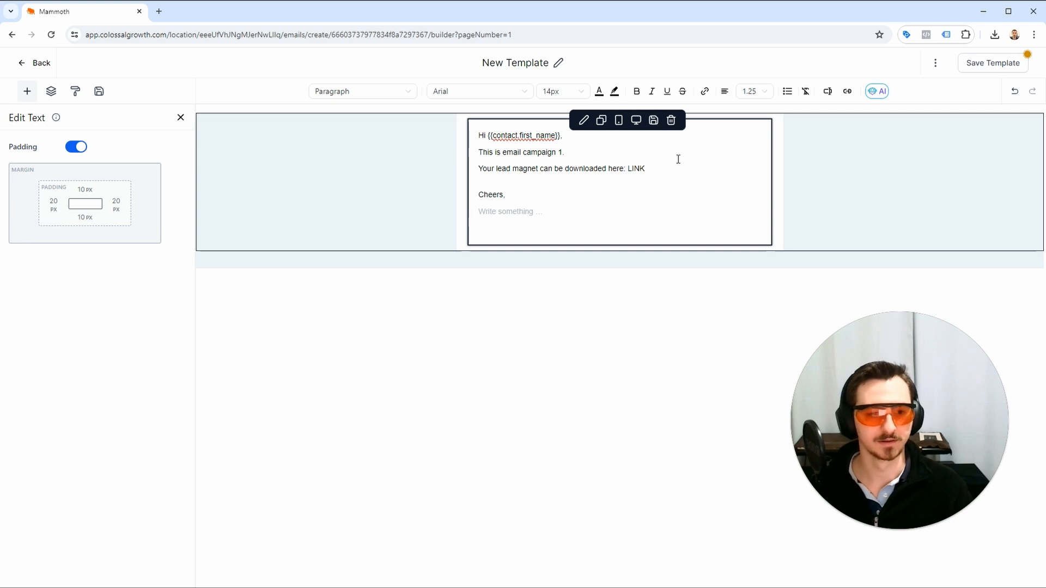
{"action": "type", "text": "{{locati"}
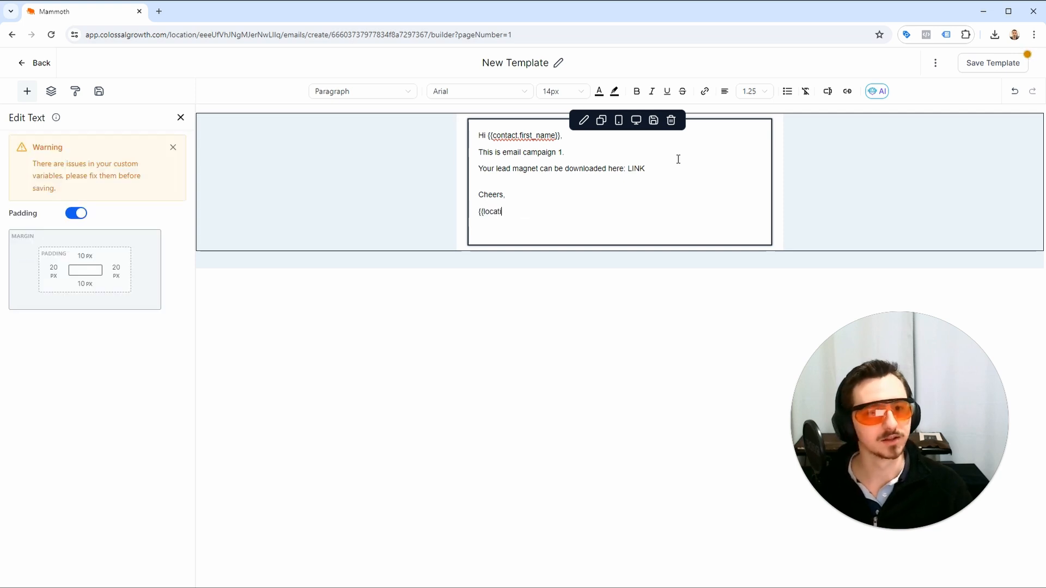
{"action": "type", "text": "on.name}}"}
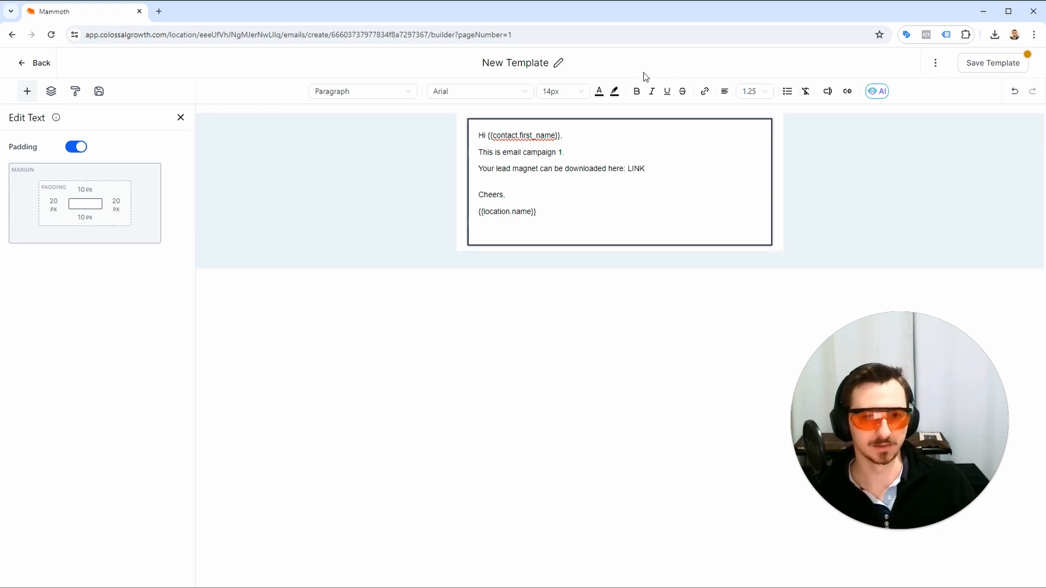
Rename the email template as 01_Email_Campaign.
{"action": "left_click", "coordinate": [549, 64]}
{"action": "left_click", "coordinate": [543, 63]}
{"action": "type", "text": "01"}
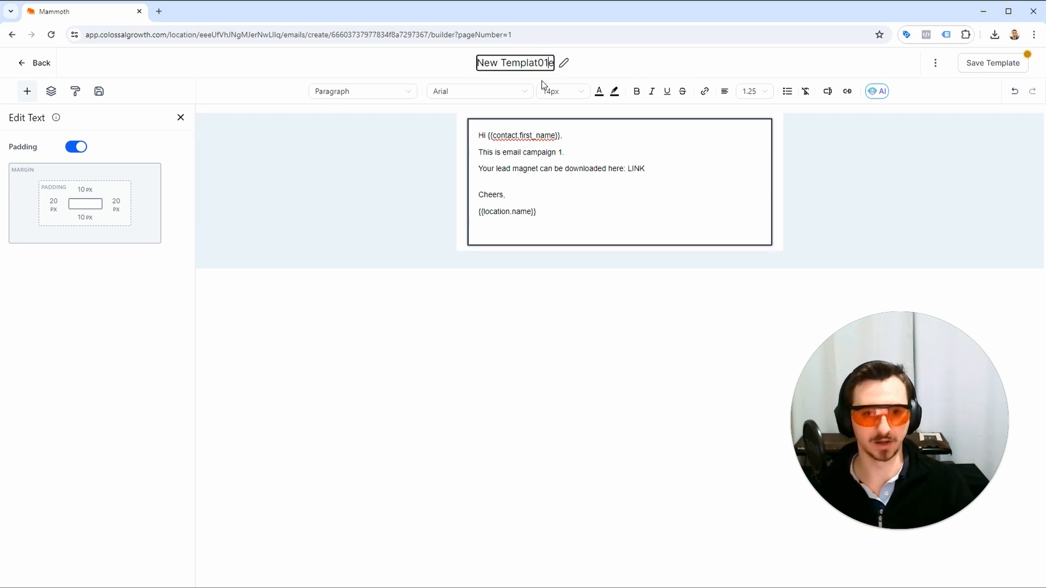
{"action": "key", "text": "ctrl+a"}
{"action": "type", "text": "01"}
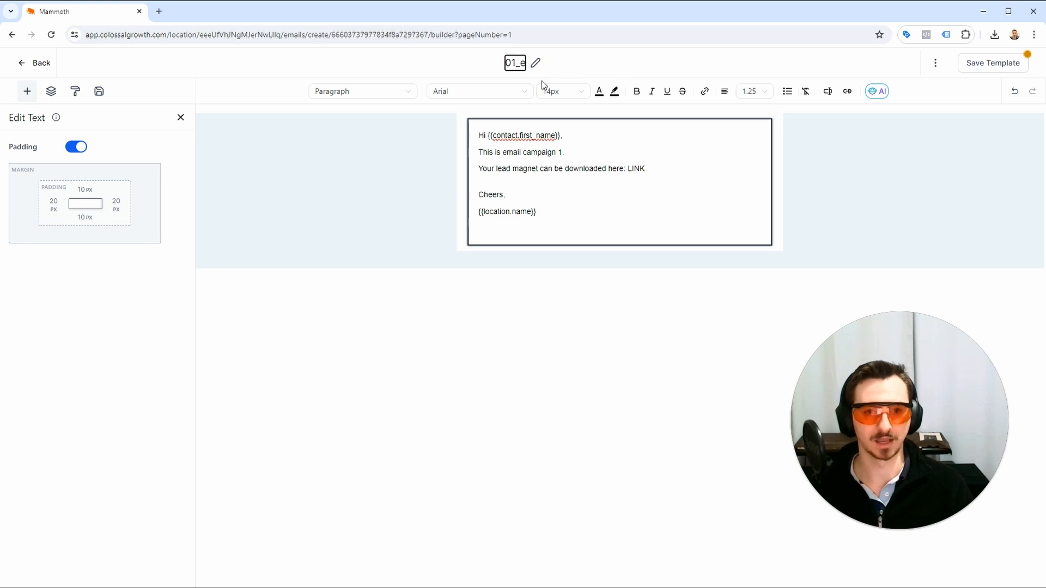
{"action": "type", "text": "_Email_Campaign"}
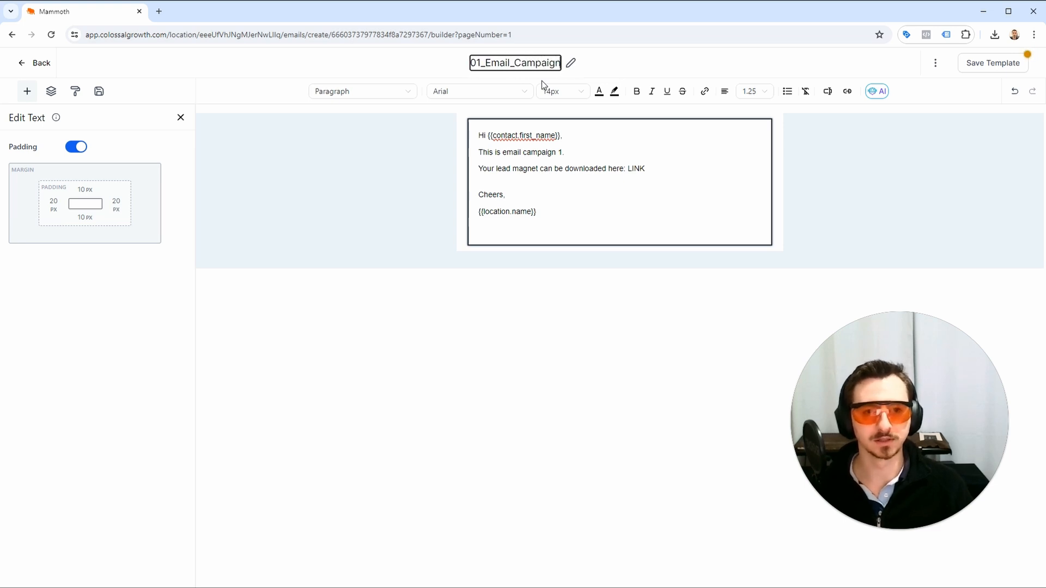
Save the email template and return to the list of email templates.
{"action": "left_click", "coordinate": [998, 61]}
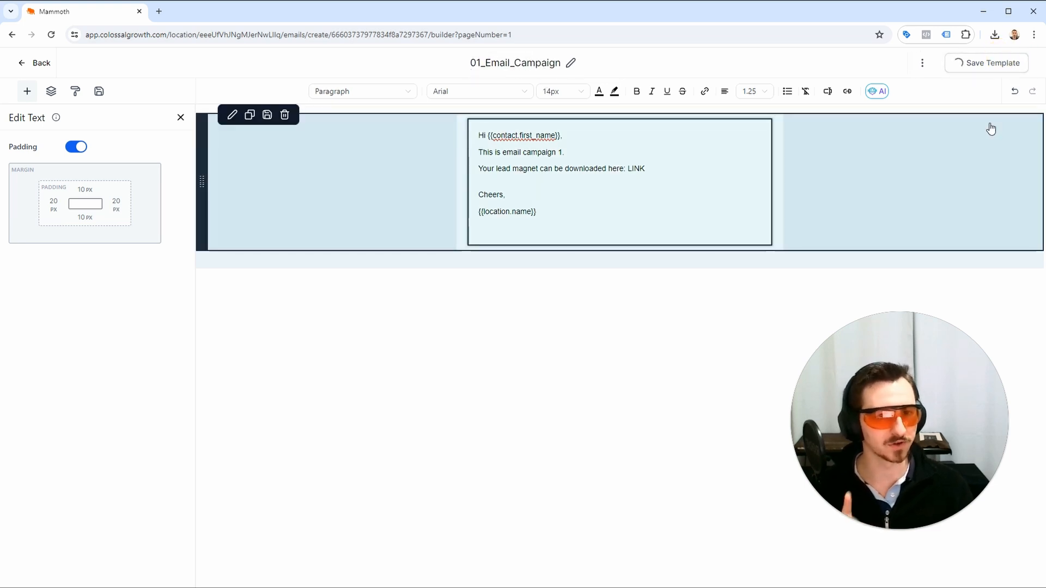
{"action": "left_click", "coordinate": [1022, 69]}
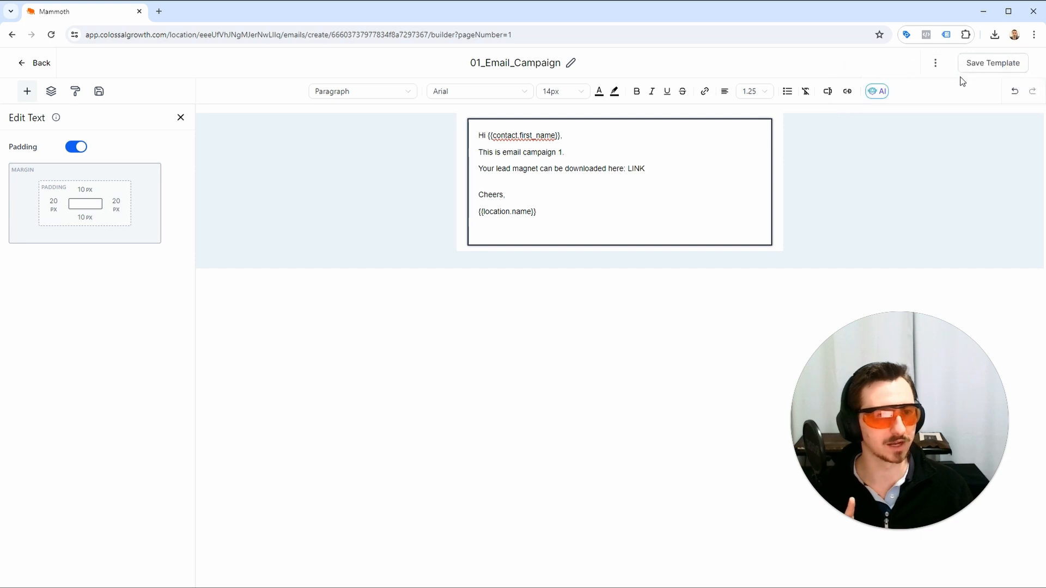
{"action": "left_click", "coordinate": [935, 68]}
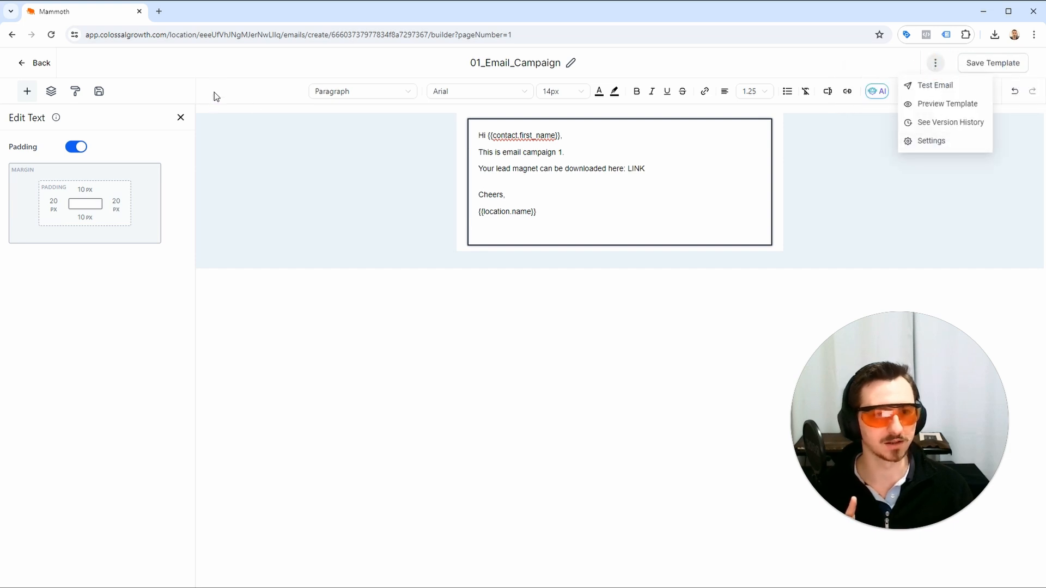
{"action": "left_click", "coordinate": [43, 64]}
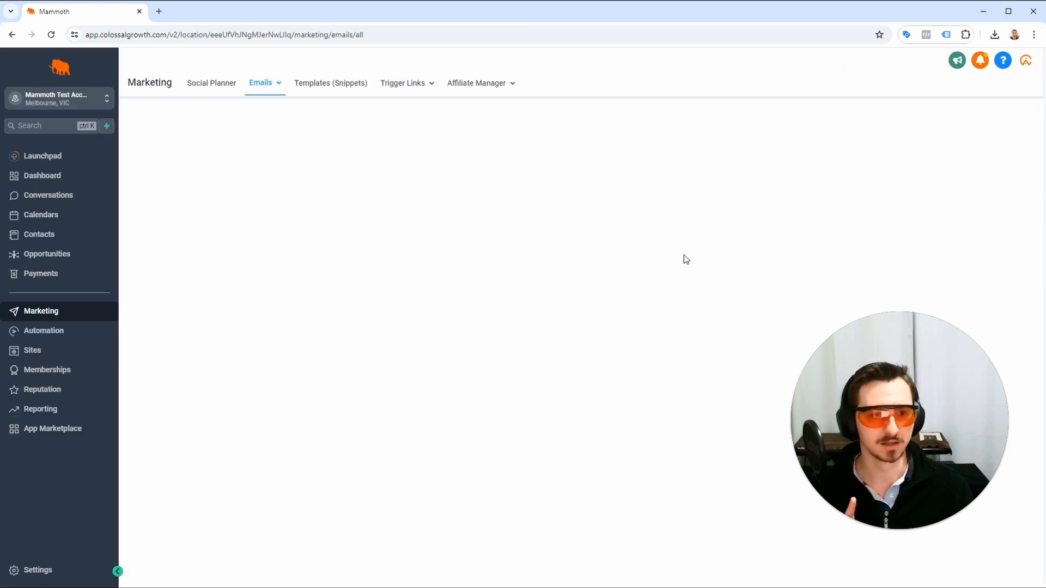
{"action": "left_click", "coordinate": [867, 252]}
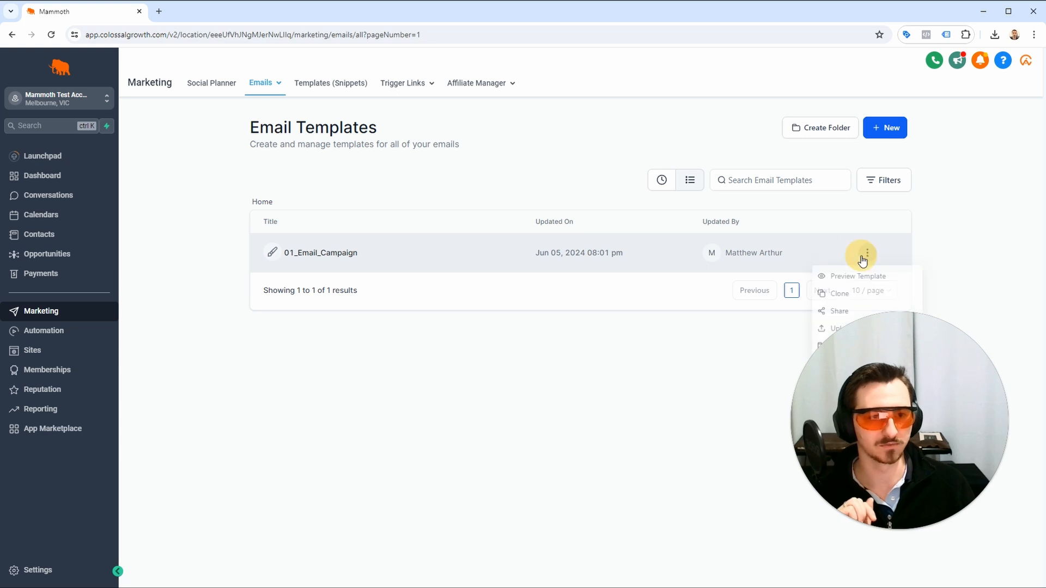
{"action": "left_click_drag", "start_coordinate": [870, 346], "coordinate": [348, 350]}
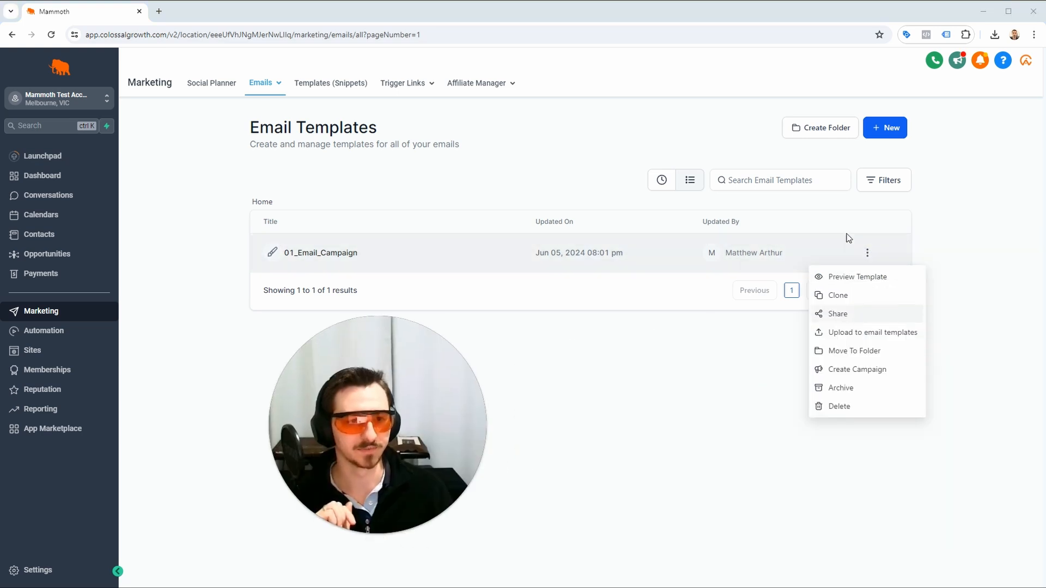
{"action": "left_click", "coordinate": [945, 241]}
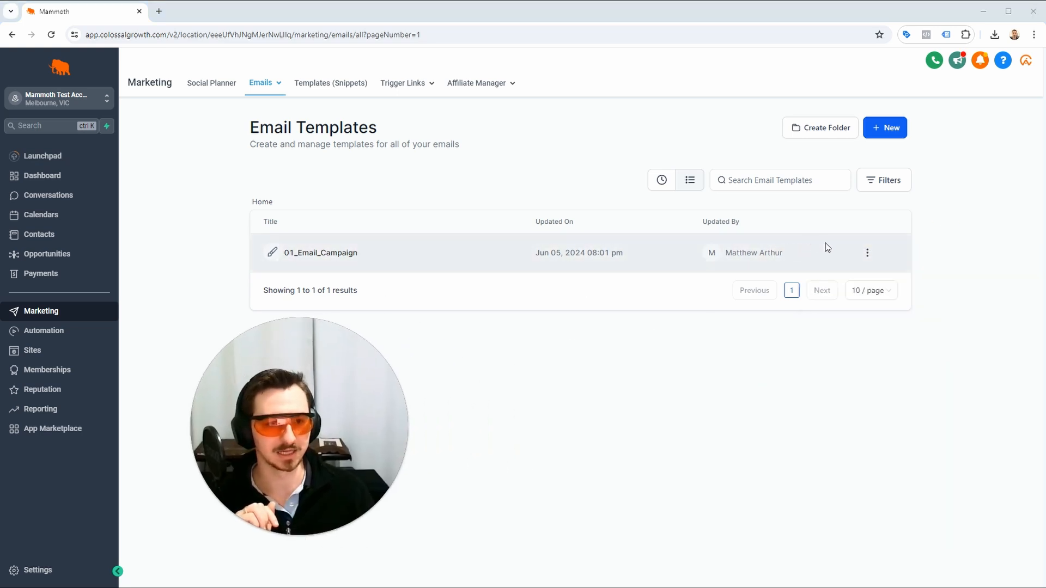
Clone the 01_Email_Campaign template and name the copy 02_Email_Campaign.
{"action": "left_click", "coordinate": [867, 253]}
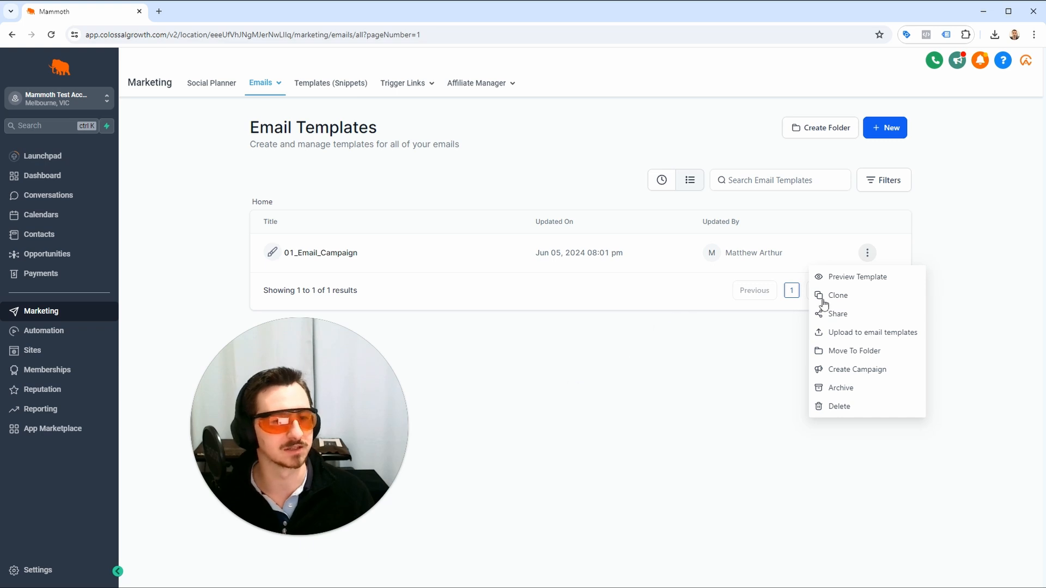
{"action": "left_click", "coordinate": [867, 252]}
{"action": "left_click", "coordinate": [867, 252]}
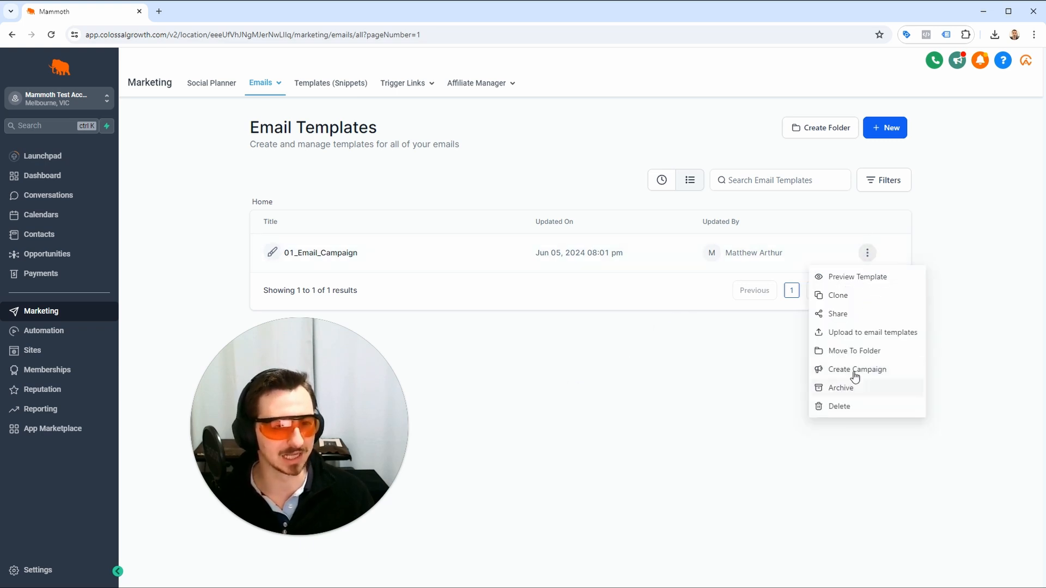
{"action": "left_click", "coordinate": [861, 296]}
{"action": "left_click", "coordinate": [591, 341]}
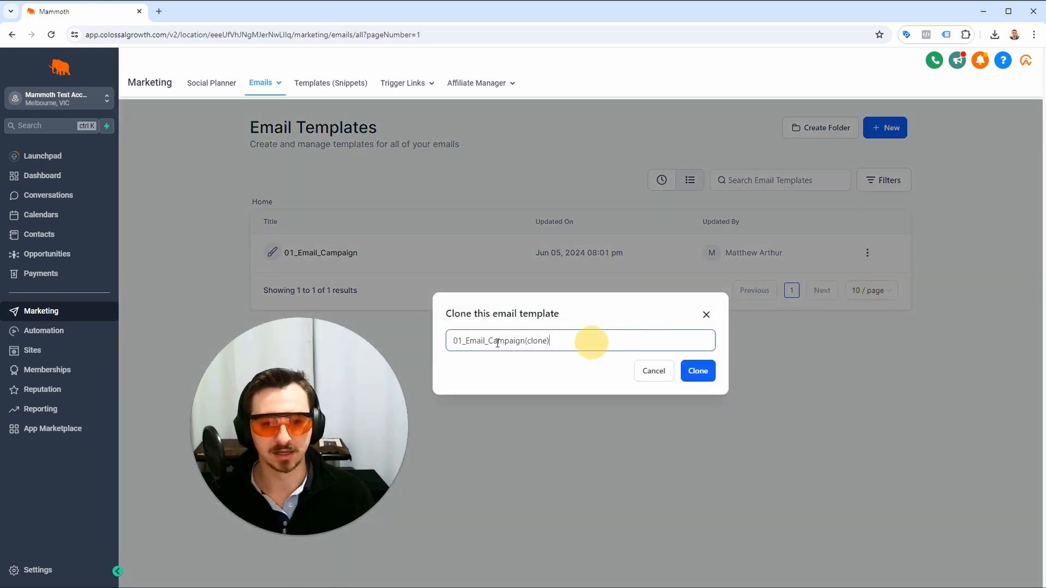
{"action": "left_click_drag", "start_coordinate": [591, 342], "coordinate": [454, 343]}
{"action": "key", "text": "Right"}
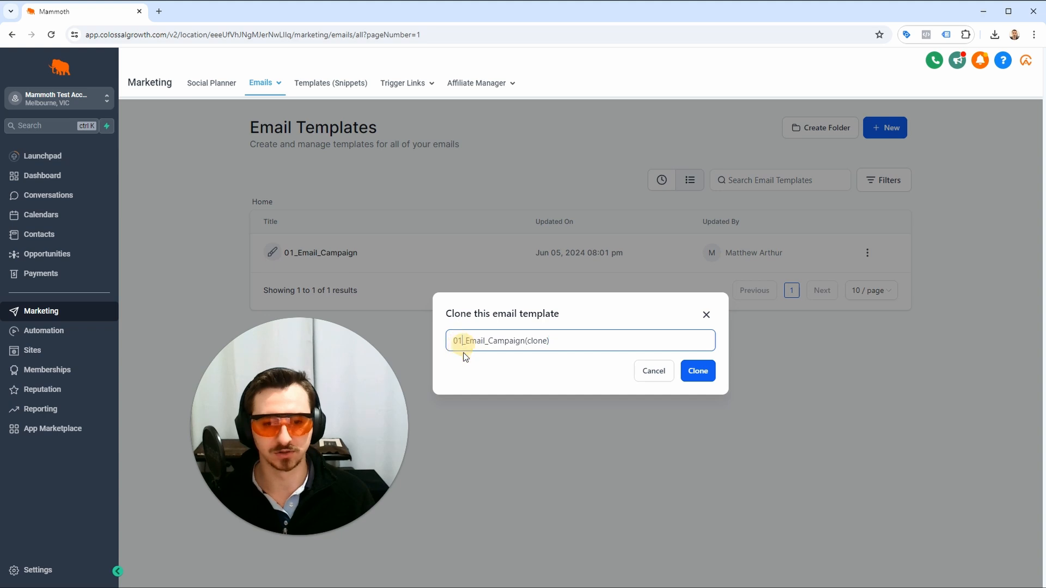
{"action": "key", "text": "BackSpace"}
{"action": "type", "text": "2"}
{"action": "left_click", "coordinate": [561, 343]}
{"action": "key", "text": "BackSpace"}
{"action": "key", "text": "BackSpace"}
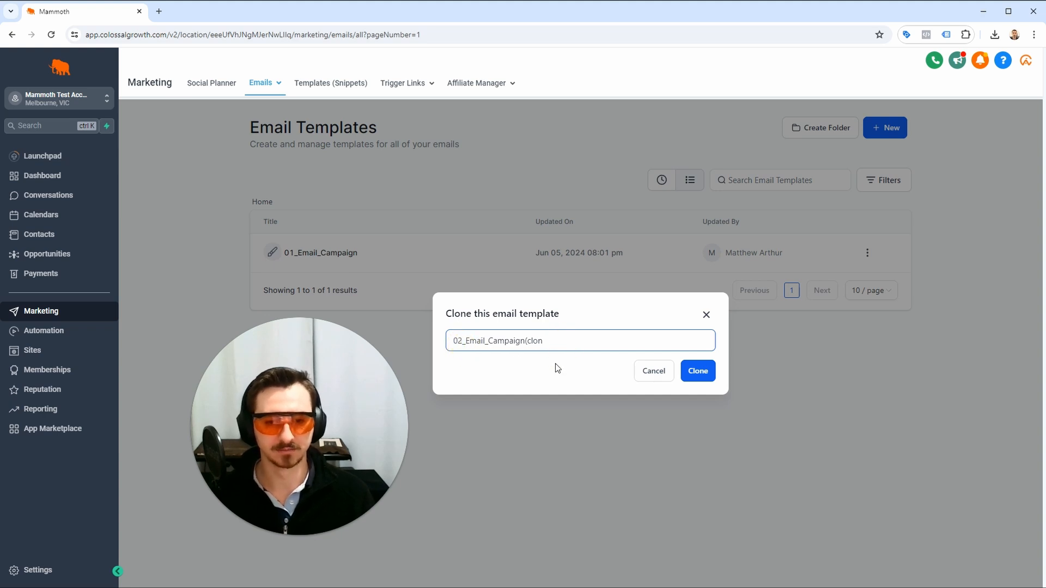
{"action": "key", "text": "BackSpace"}
{"action": "key", "text": "BackSpace"}
{"action": "key", "text": "BackSpace"}
{"action": "key", "text": "BackSpace"}
{"action": "key", "text": "BackSpace"}
{"action": "left_click", "coordinate": [695, 371]}
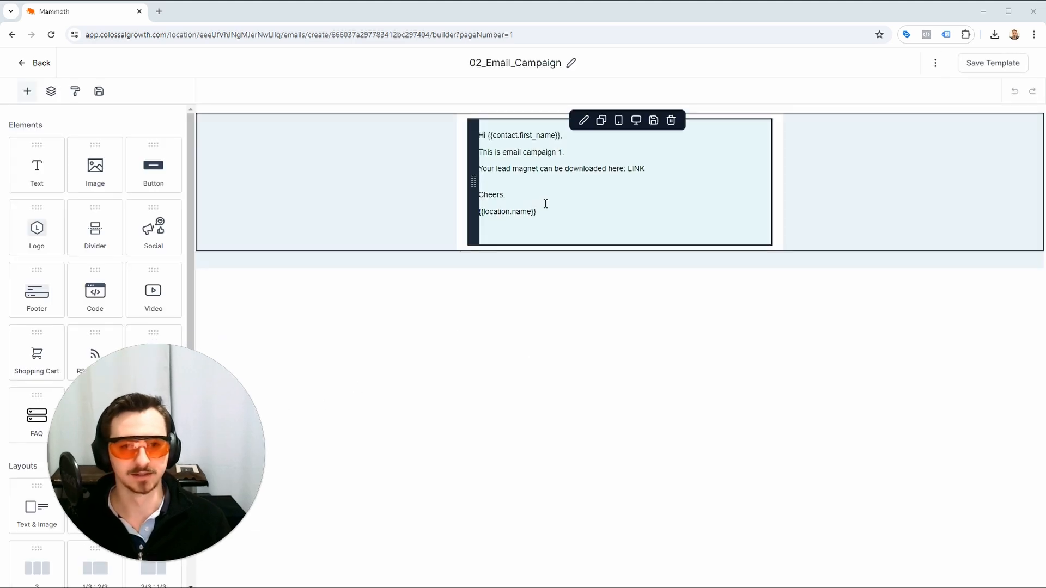
Change the line below the greeting in 02_Email_Campaign to "This is email campaign 02.".
{"action": "left_click", "coordinate": [543, 190]}
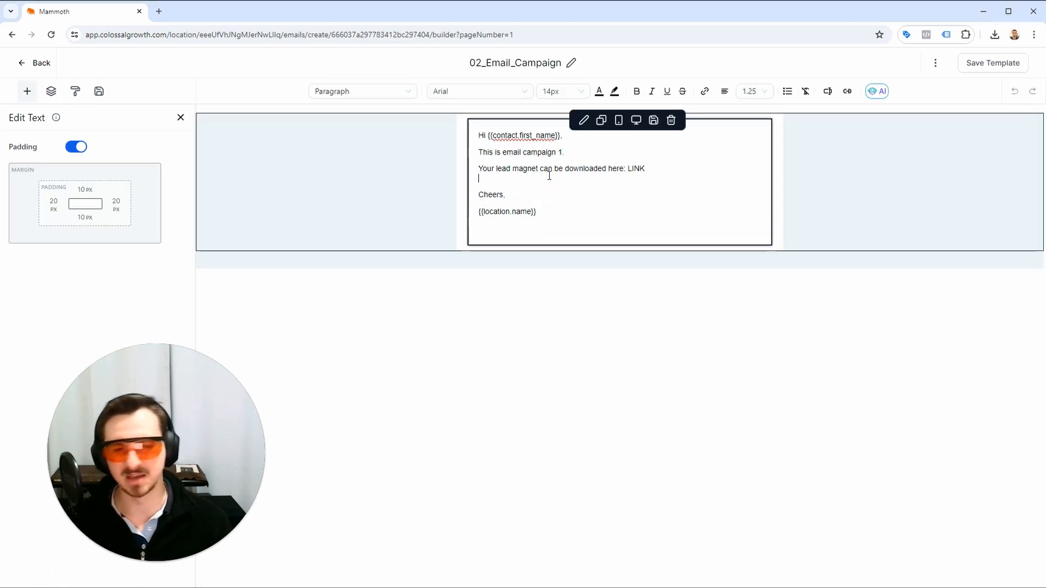
{"action": "left_click", "coordinate": [564, 153]}
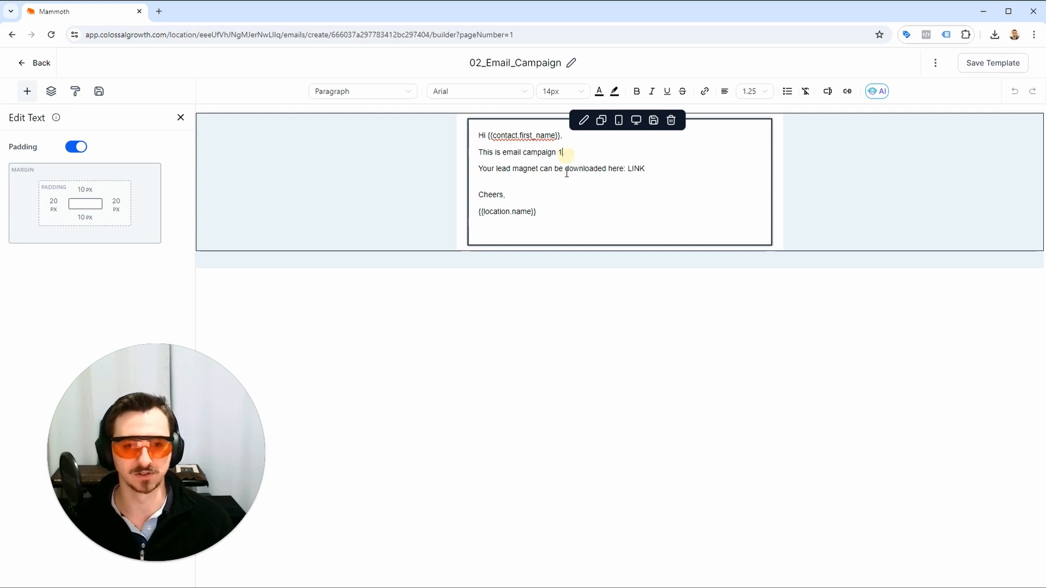
{"action": "key", "text": "BackSpace"}
{"action": "type", "text": "="}
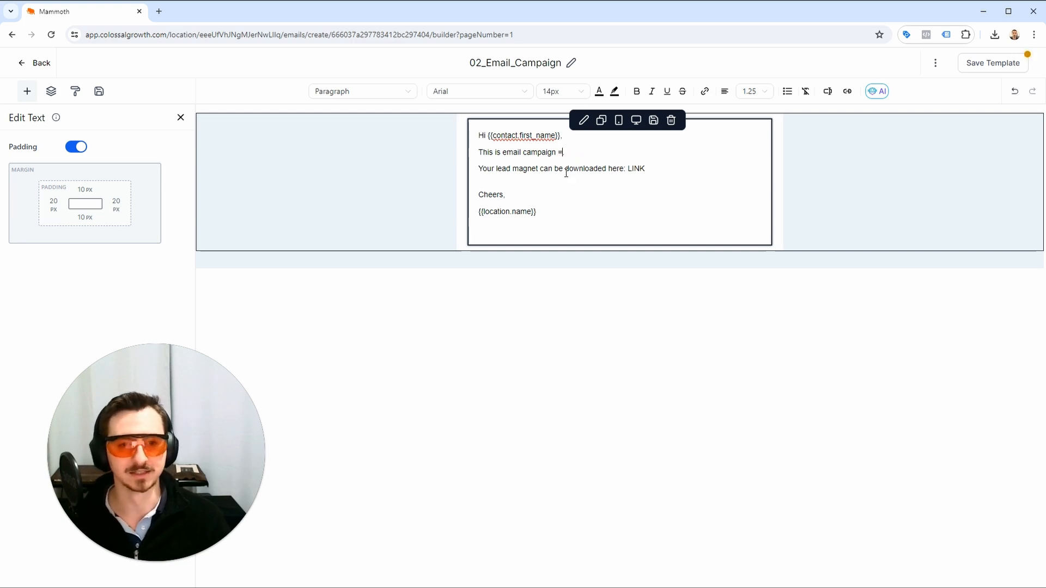
{"action": "key", "text": "BackSpace"}
{"action": "type", "text": "."}
{"action": "type", "text": "092"}
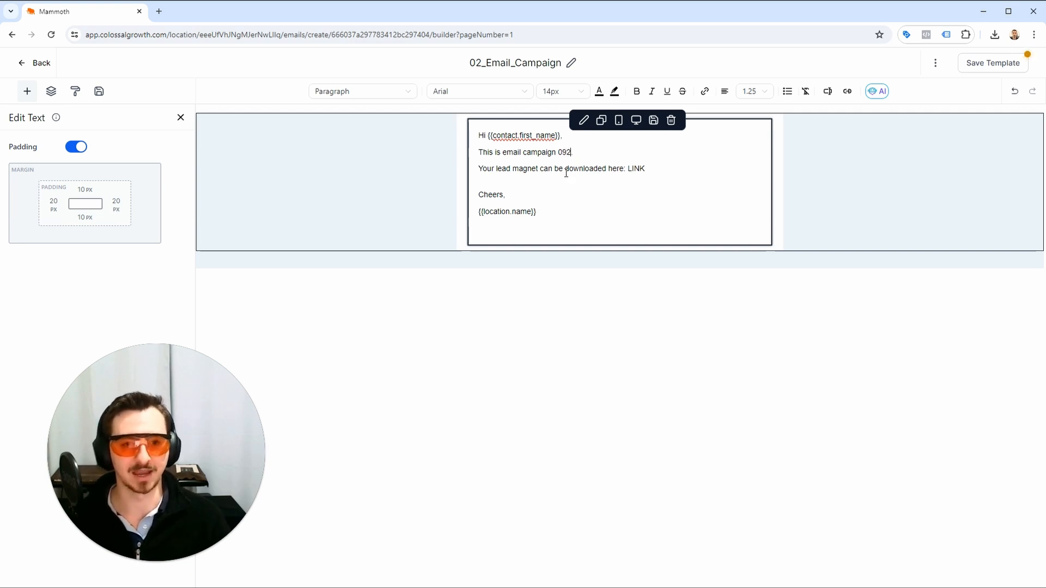
{"action": "key", "text": "BackSpace"}
{"action": "key", "text": "BackSpace"}
{"action": "type", "text": "2"}
Replace the lead magnet line with "PLACEHOLDER FOR HEAPS ... AND HEAPS... of VALUE" and save the template, returning to the template list.
{"action": "left_click_drag", "start_coordinate": [685, 165], "coordinate": [486, 163]}
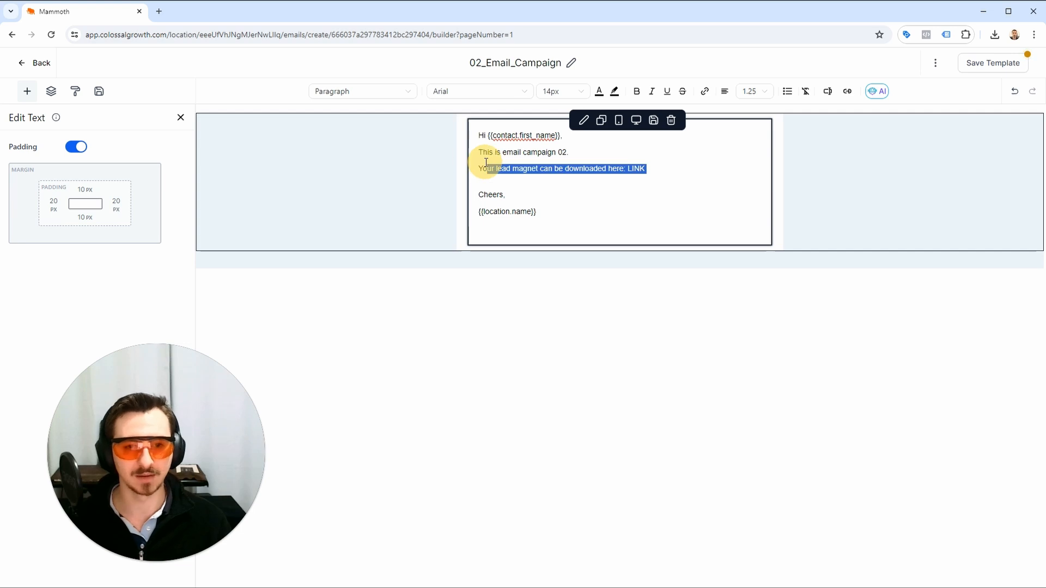
{"action": "key", "text": "BackSpace"}
{"action": "type", "text": "PLA"}
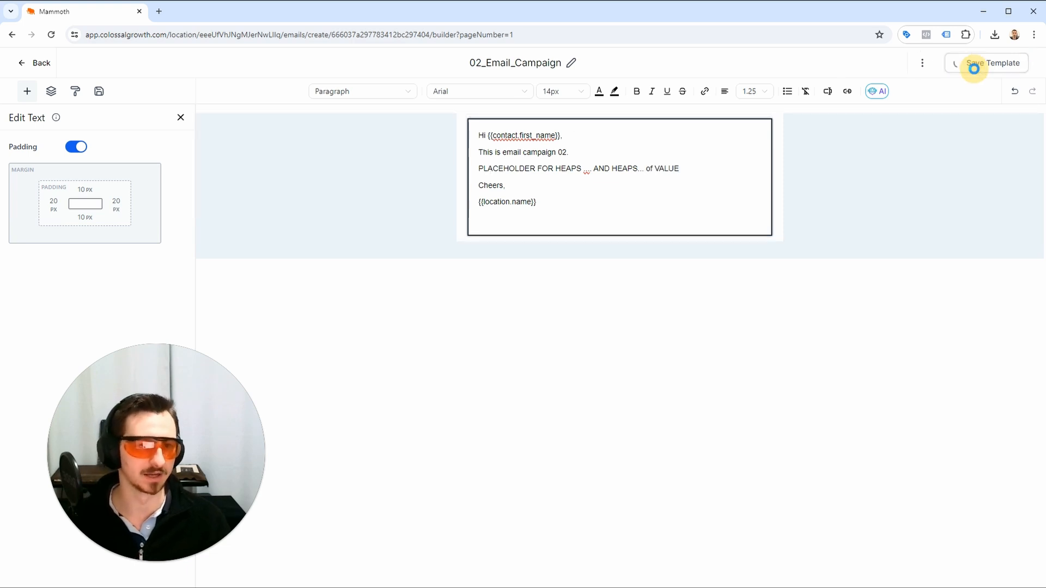
{"action": "left_click", "coordinate": [976, 68]}
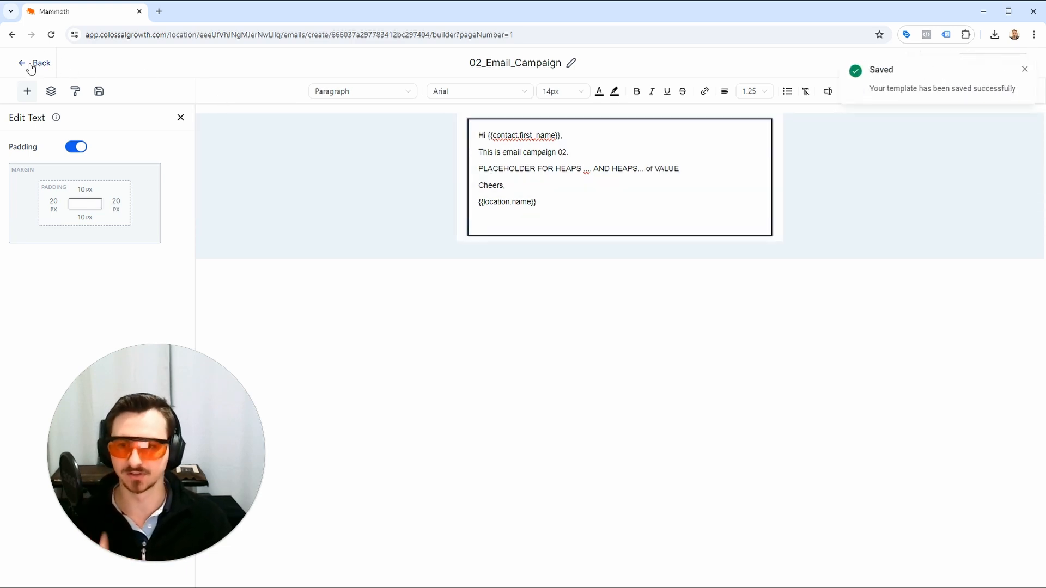
{"action": "left_click", "coordinate": [27, 63]}
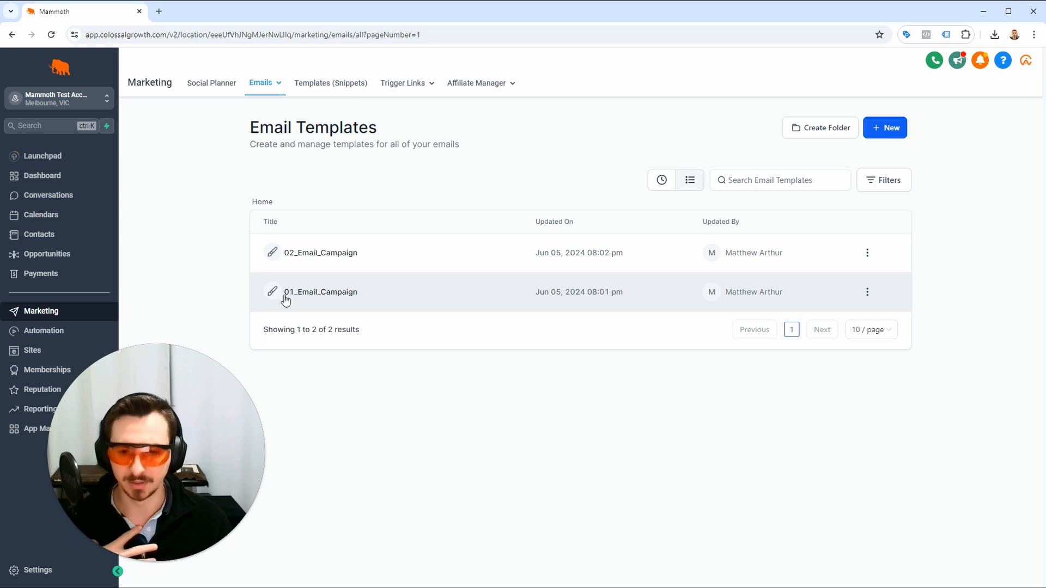
Examine the compose form for a new email snippet, close it without saving, and return to the email template list.
{"action": "left_click", "coordinate": [326, 84]}
{"action": "left_click", "coordinate": [899, 125]}
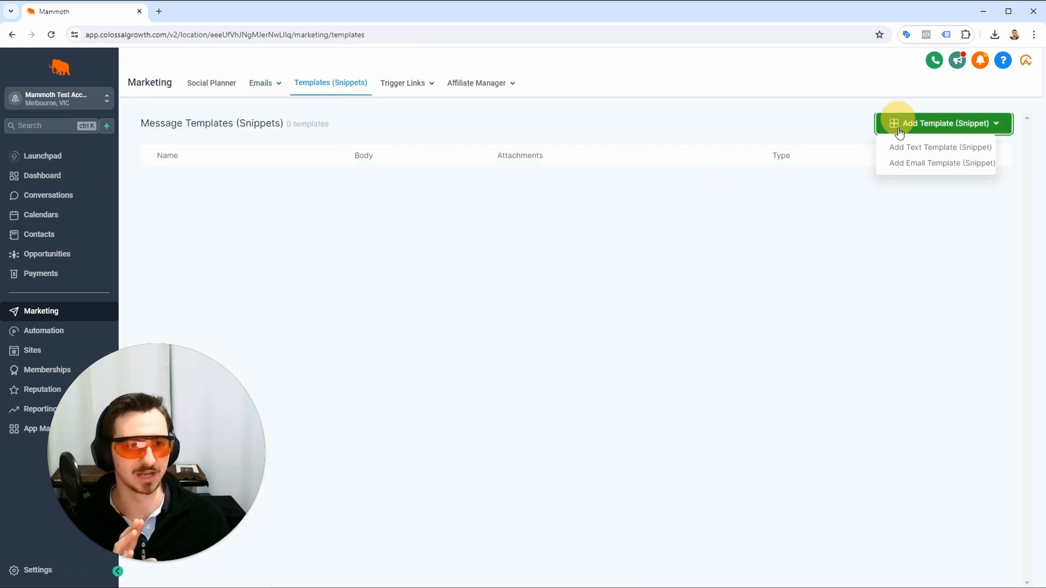
{"action": "left_click", "coordinate": [908, 163]}
{"action": "left_click", "coordinate": [410, 160]}
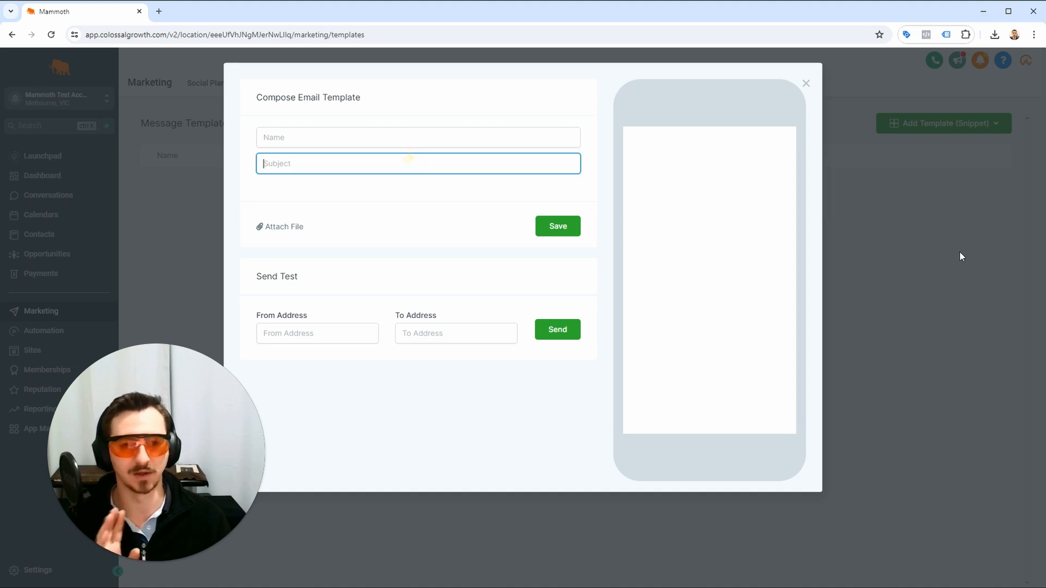
{"action": "left_click", "coordinate": [961, 256]}
{"action": "left_click", "coordinate": [258, 85]}
{"action": "left_click", "coordinate": [253, 130]}
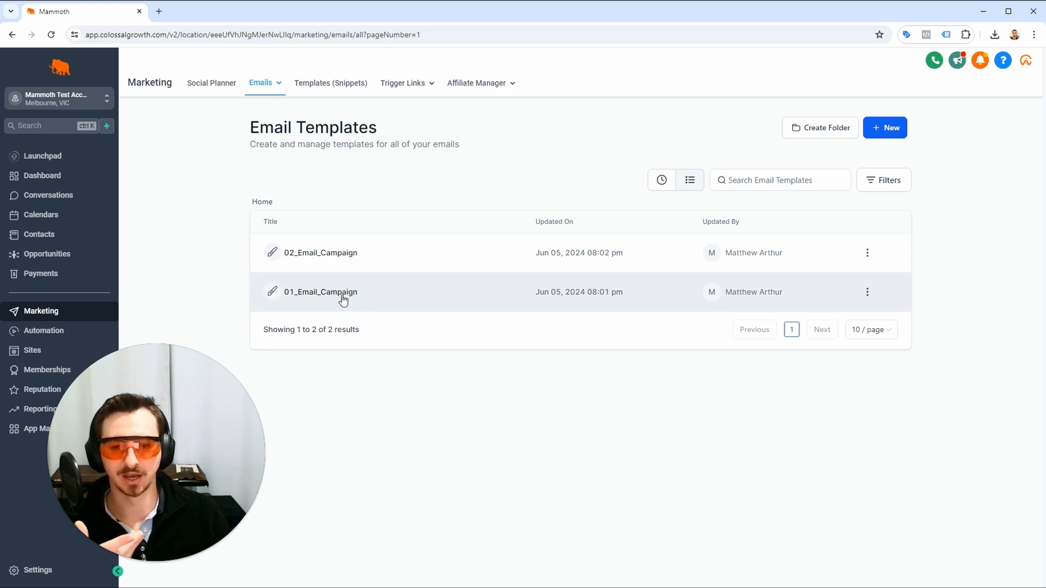
Open the 01_Email_Campaign template to review its content, and return to the template list.
{"action": "left_click", "coordinate": [867, 292]}
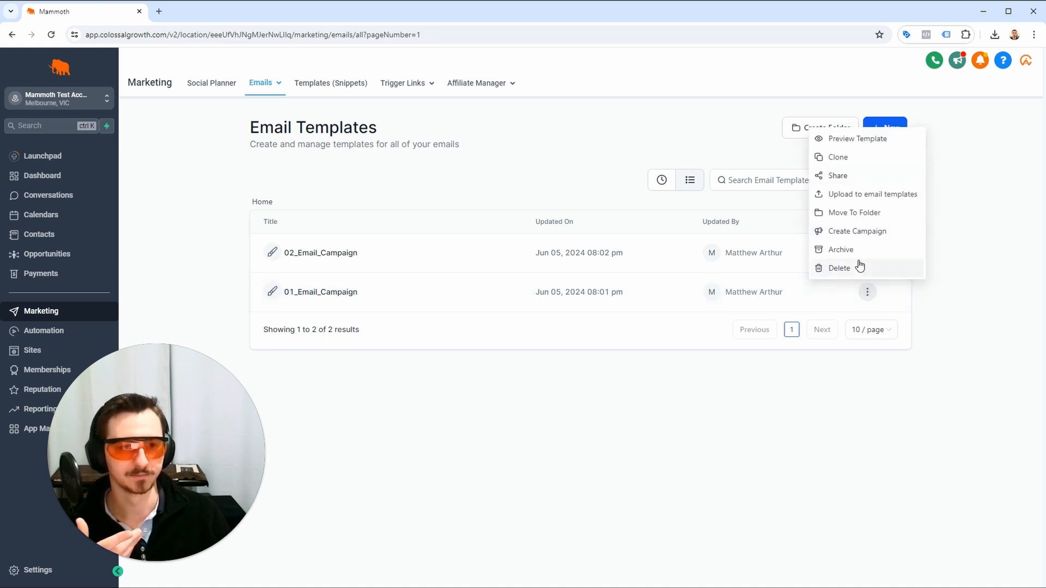
{"action": "left_click", "coordinate": [323, 292]}
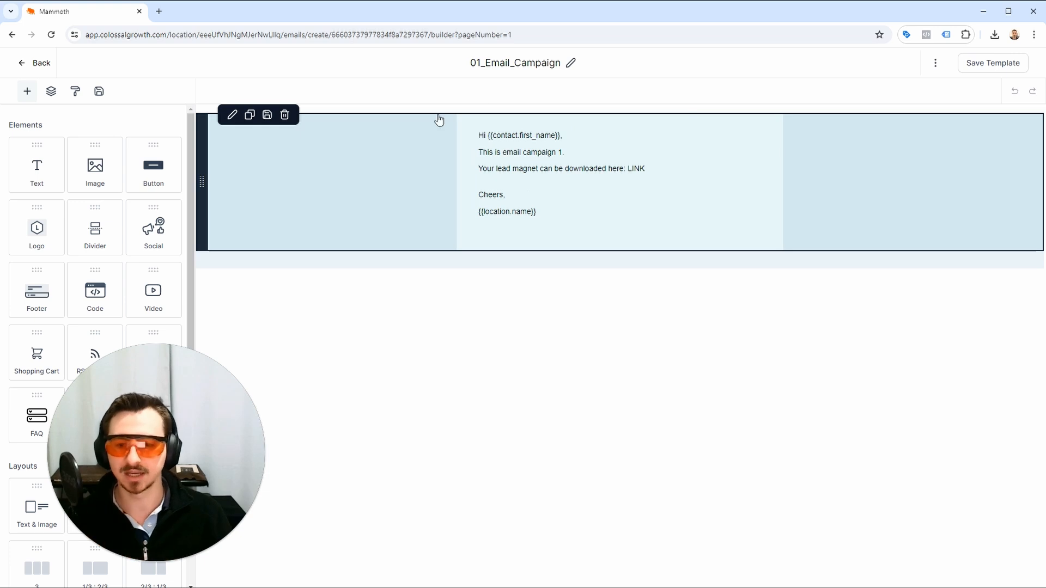
{"action": "left_click", "coordinate": [21, 63]}
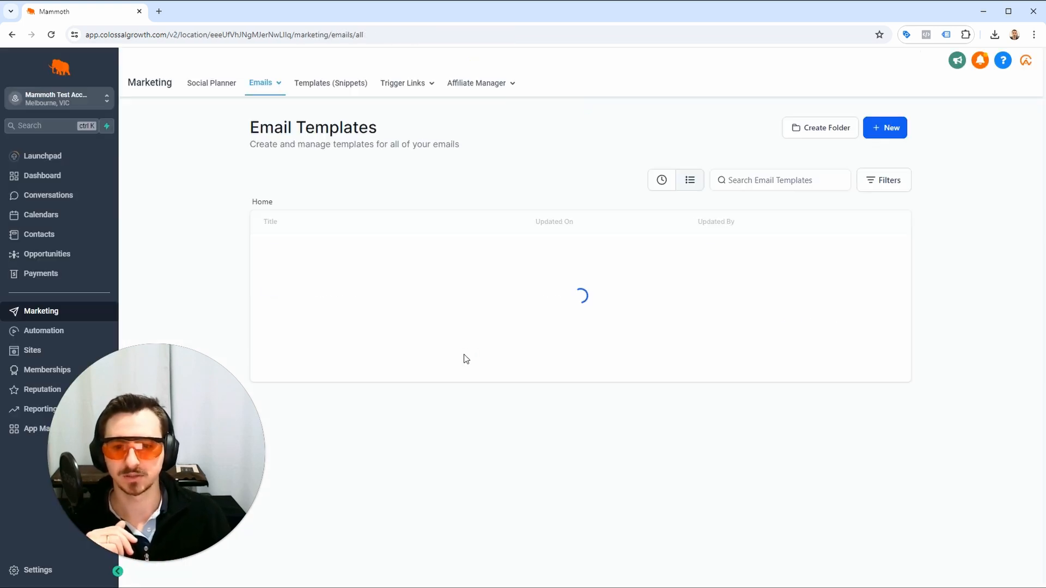
Create a new automation workflow from scratch.
{"action": "left_click", "coordinate": [43, 331]}
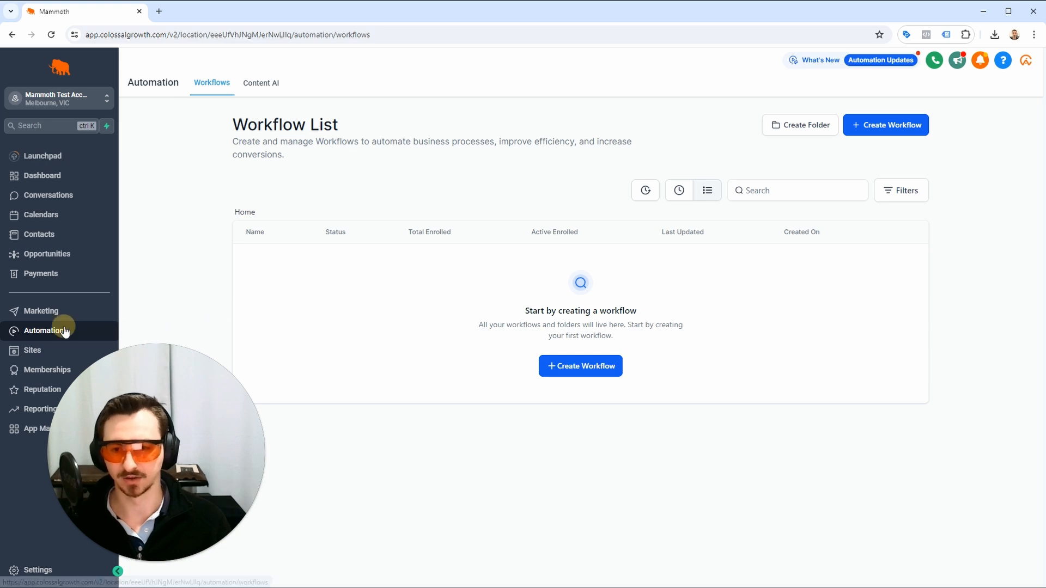
{"action": "left_click", "coordinate": [580, 356]}
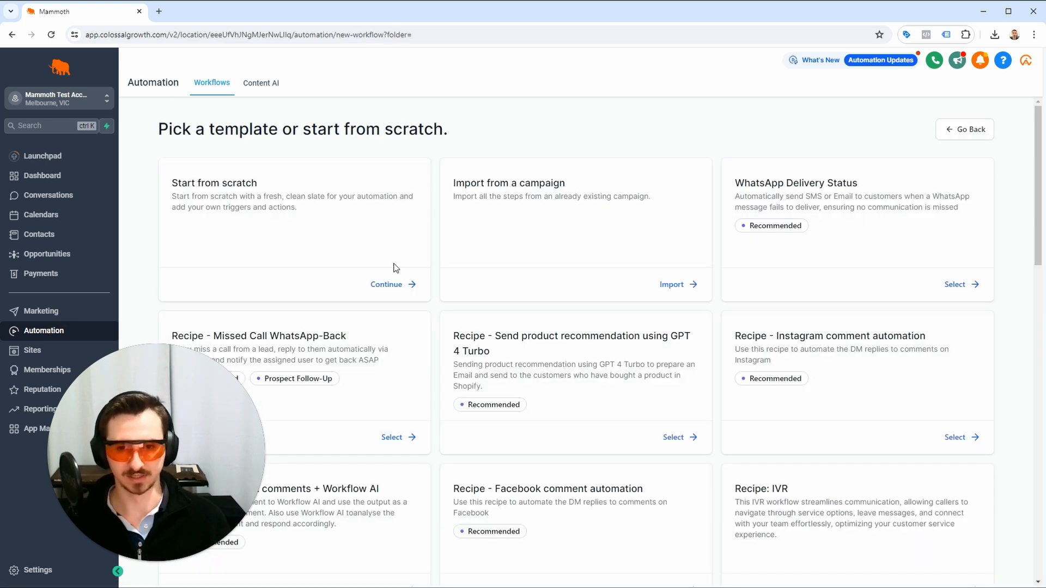
{"action": "left_click", "coordinate": [392, 282]}
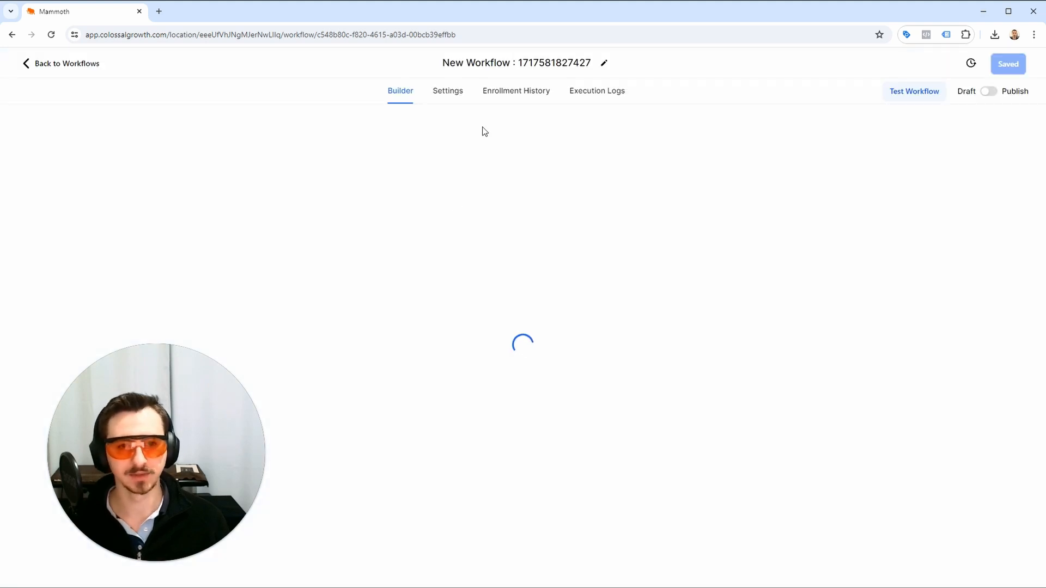
Rename the new workflow as Email_Campaigns.
{"action": "left_click", "coordinate": [556, 61]}
{"action": "key", "text": "ctrl+a"}
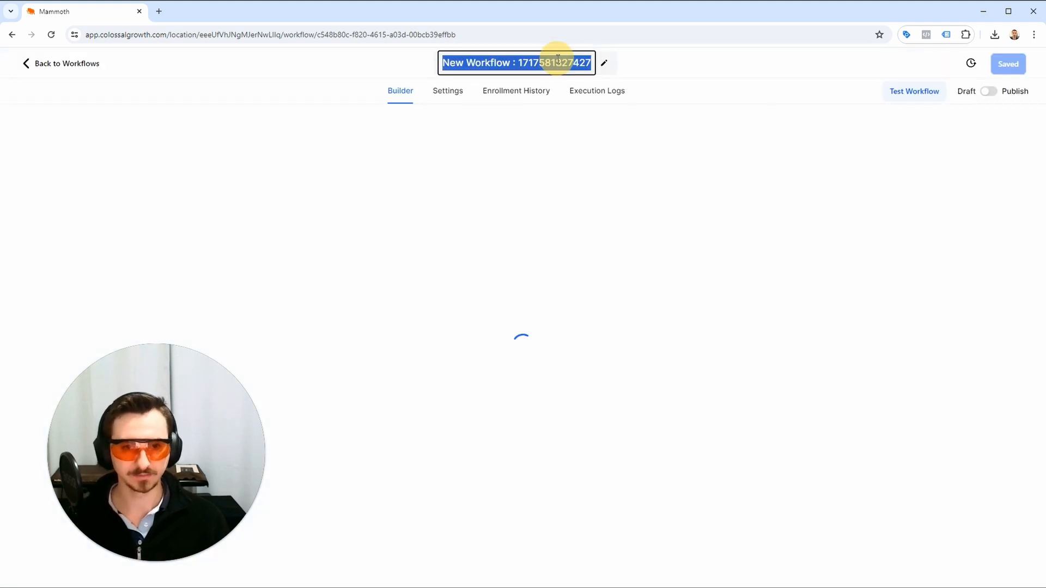
{"action": "type", "text": "Email_Campaigns"}
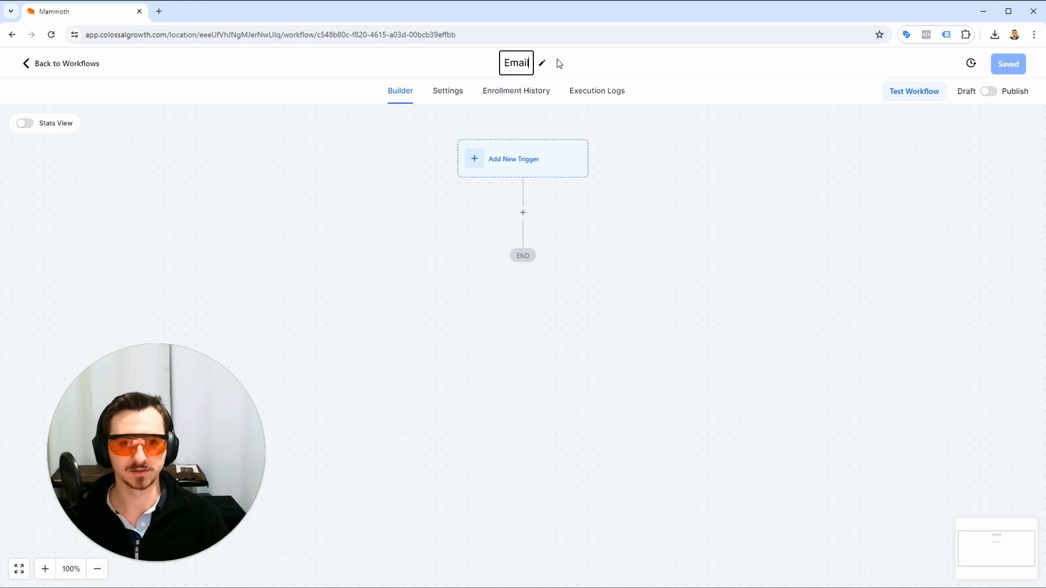
{"action": "key", "text": "Return"}
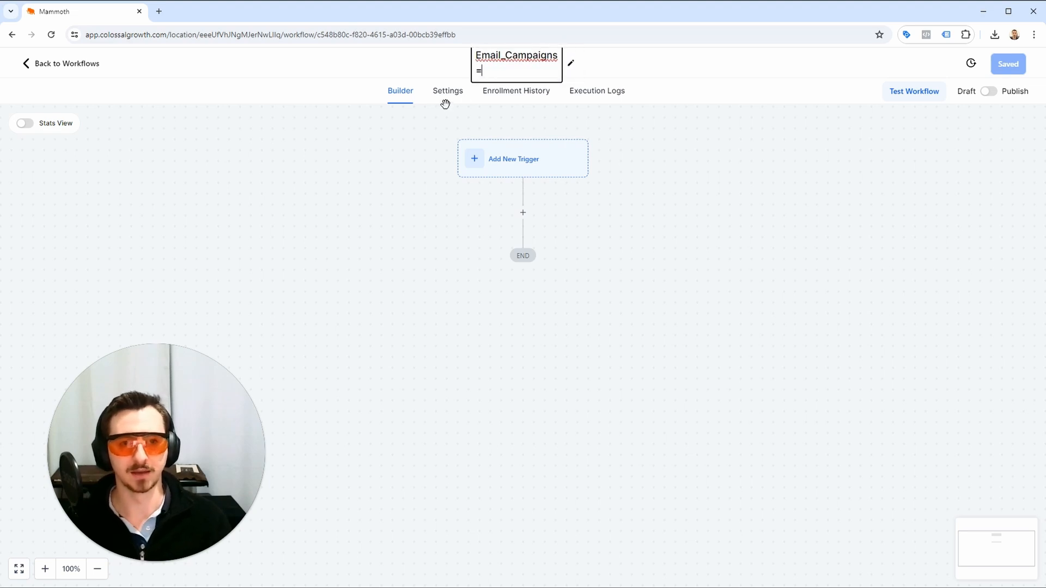
Enable Allow re-entry for contacts in the workflow's settings.
{"action": "left_click", "coordinate": [452, 97]}
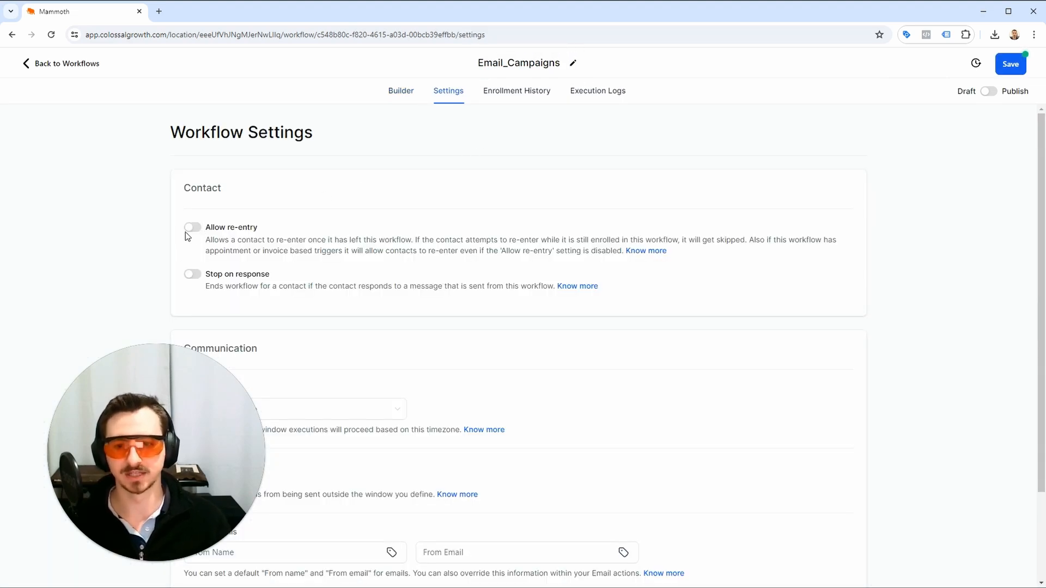
{"action": "left_click", "coordinate": [192, 227]}
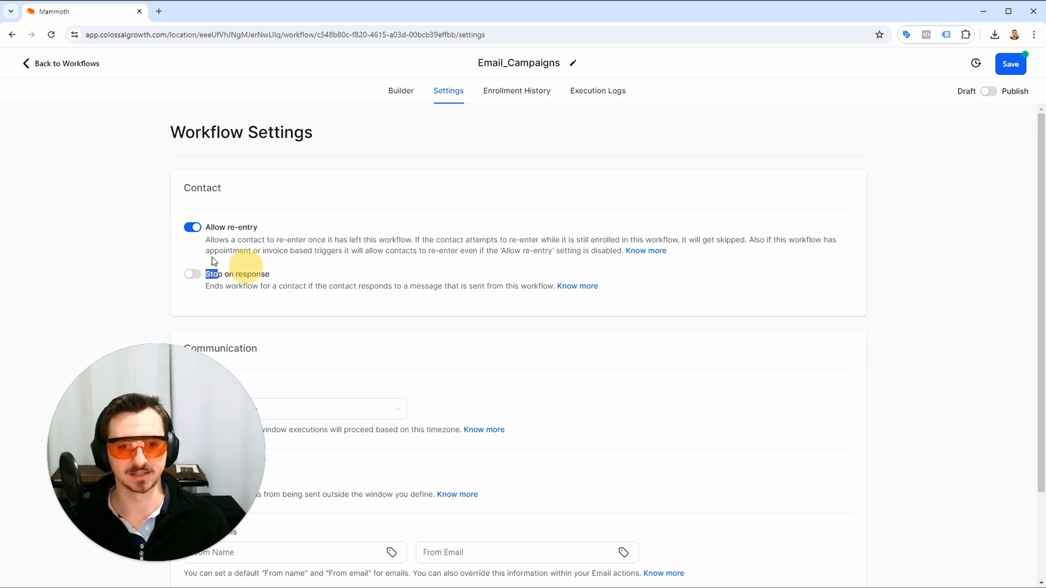
Examine the description of the Allow re-entry option in the workflow's contact settings.
{"action": "left_click_drag", "start_coordinate": [222, 272], "coordinate": [199, 226]}
{"action": "triple_click", "coordinate": [214, 227]}
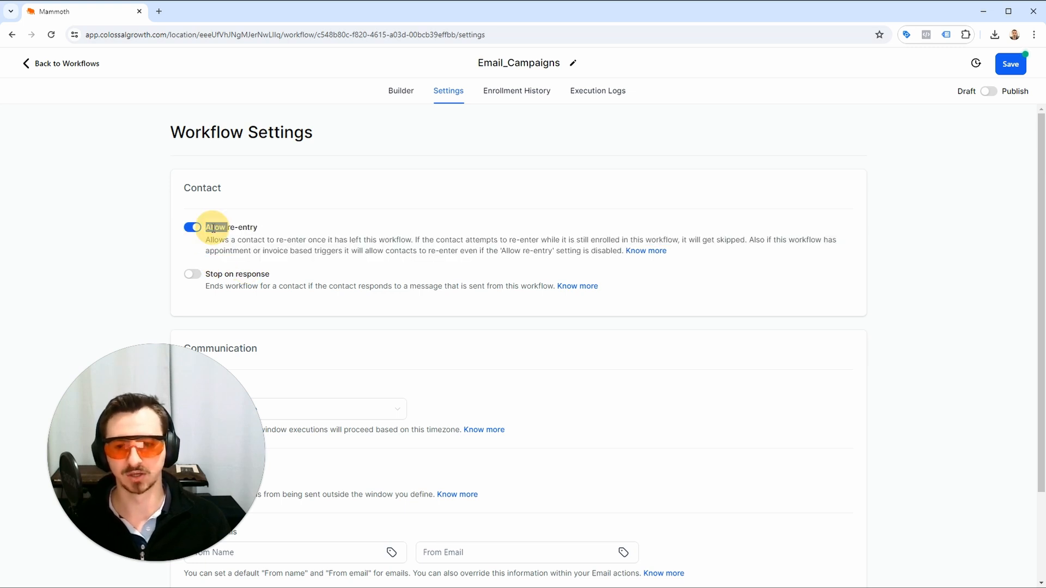
{"action": "double_click", "coordinate": [221, 240]}
{"action": "triple_click", "coordinate": [225, 236]}
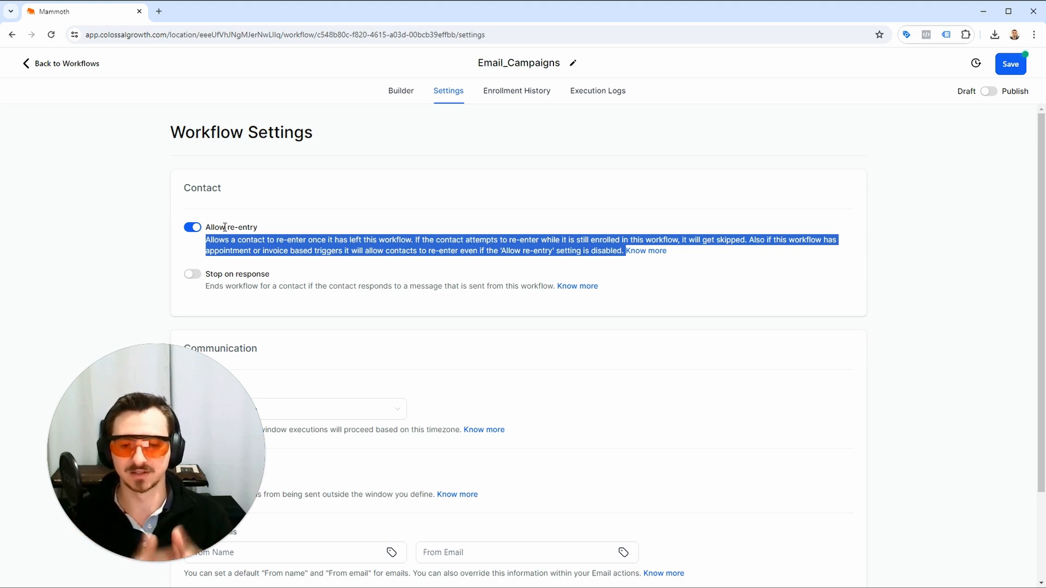
{"action": "left_click", "coordinate": [224, 226]}
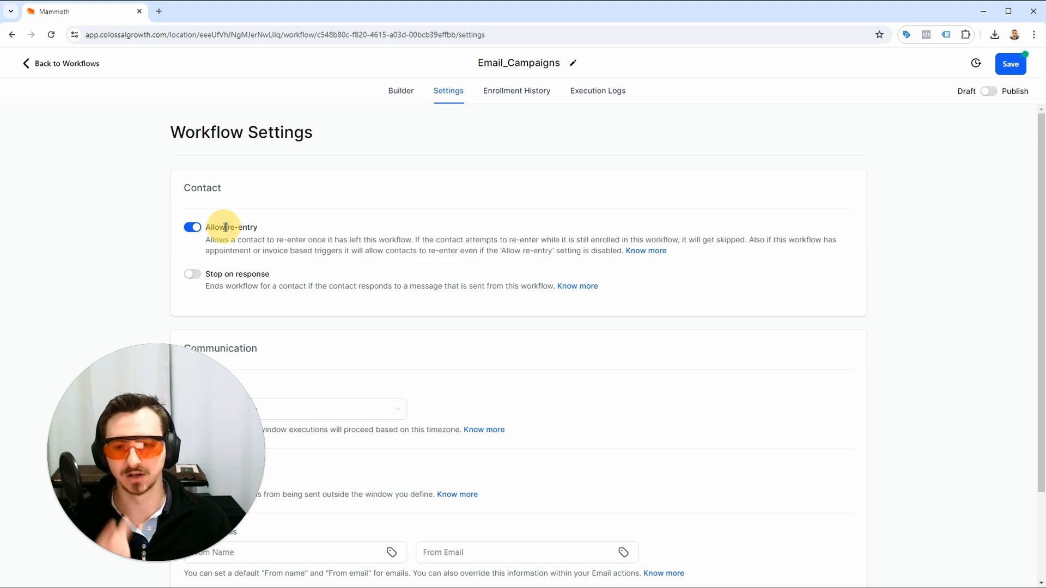
{"action": "double_click", "coordinate": [212, 224]}
{"action": "left_click", "coordinate": [602, 243]}
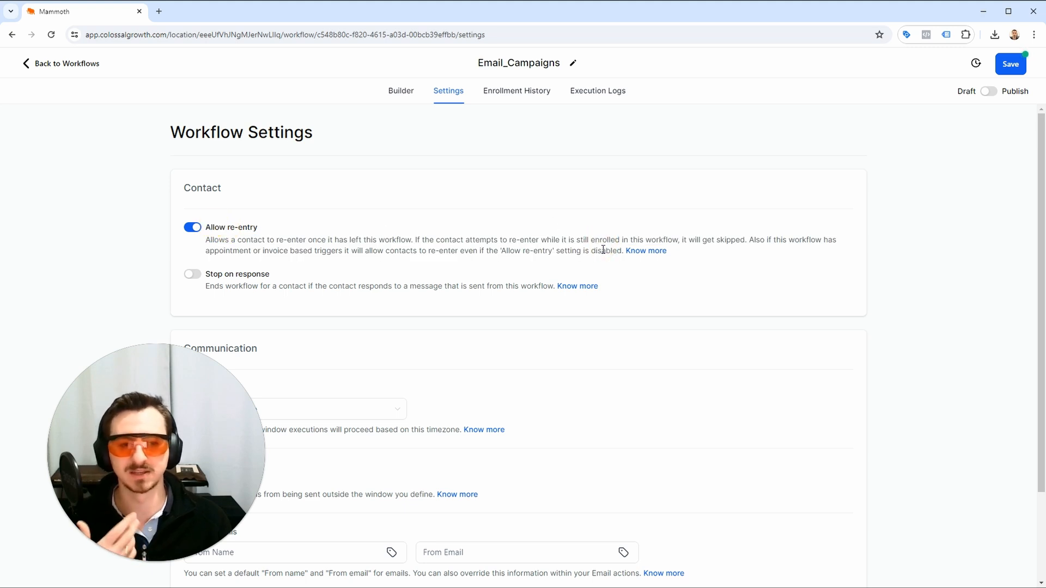
{"action": "double_click", "coordinate": [603, 249]}
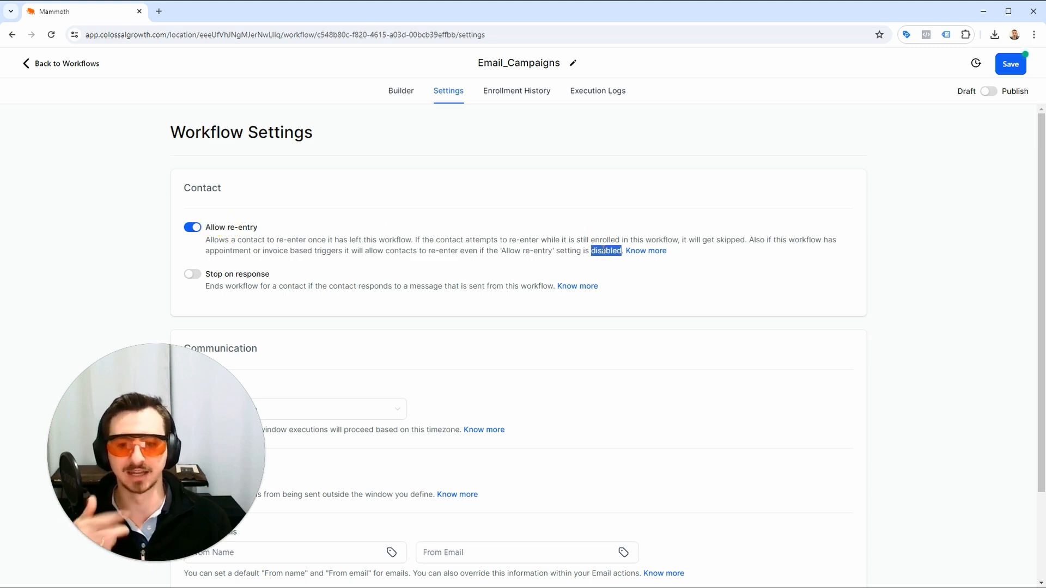
{"action": "left_click", "coordinate": [545, 243]}
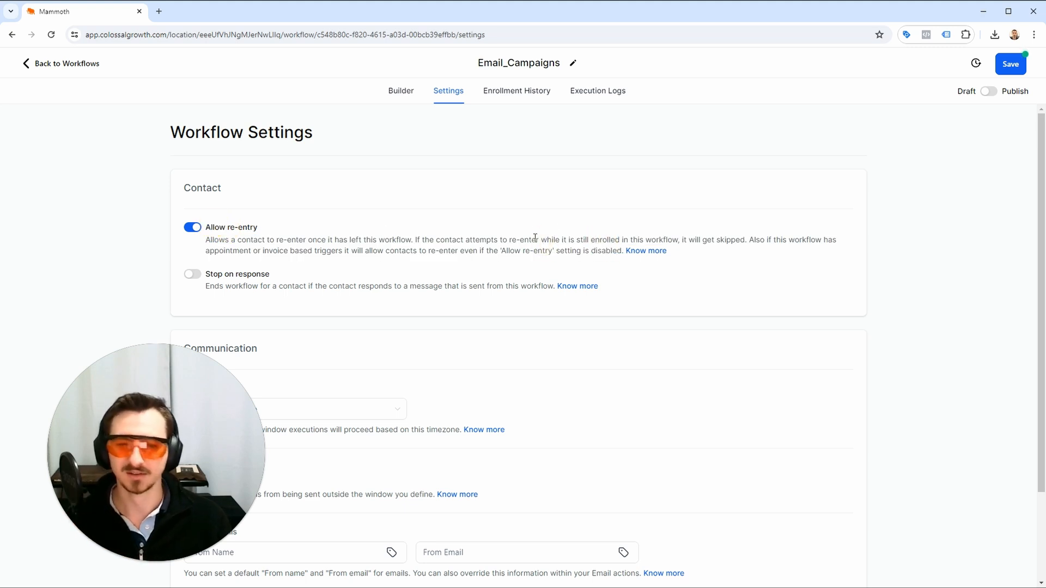
Begin a Form Submitted trigger for the workflow and add a filter row to it.
{"action": "left_click", "coordinate": [400, 97]}
{"action": "scroll", "coordinate": [521, 205], "scroll_direction": "up", "scroll_amount": 3}
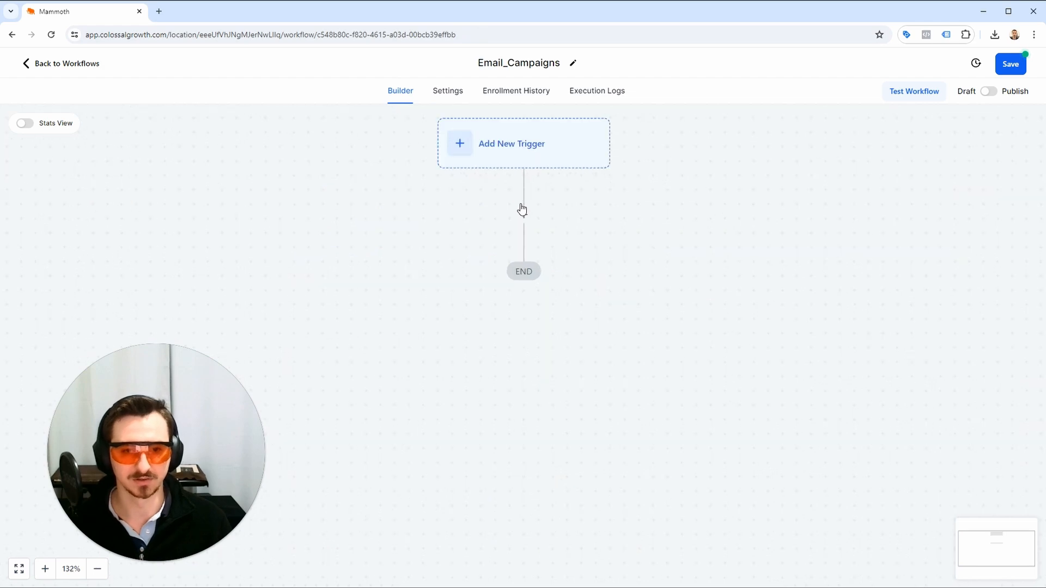
{"action": "left_click", "coordinate": [542, 136]}
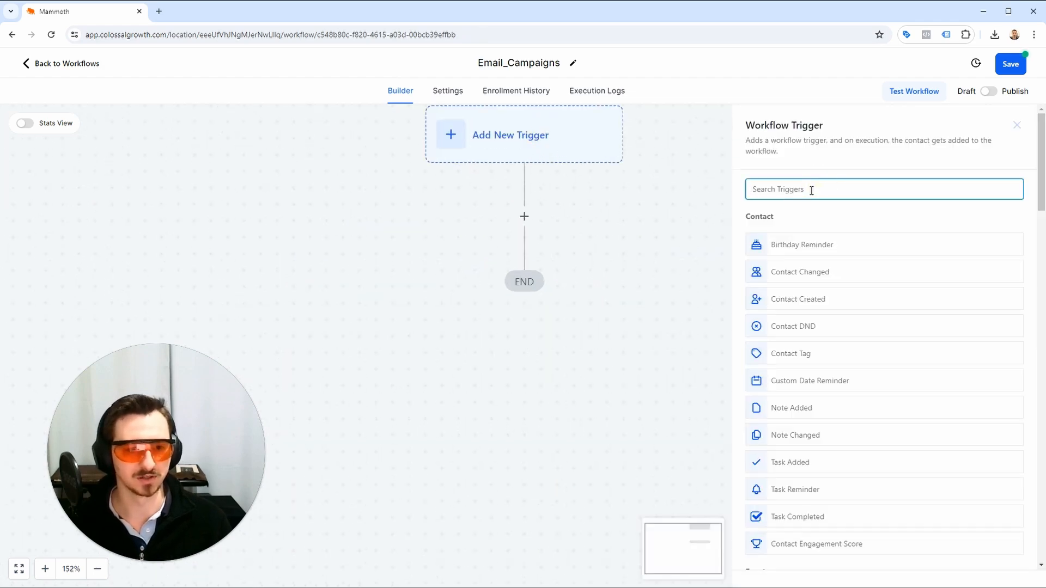
{"action": "type", "text": "form"}
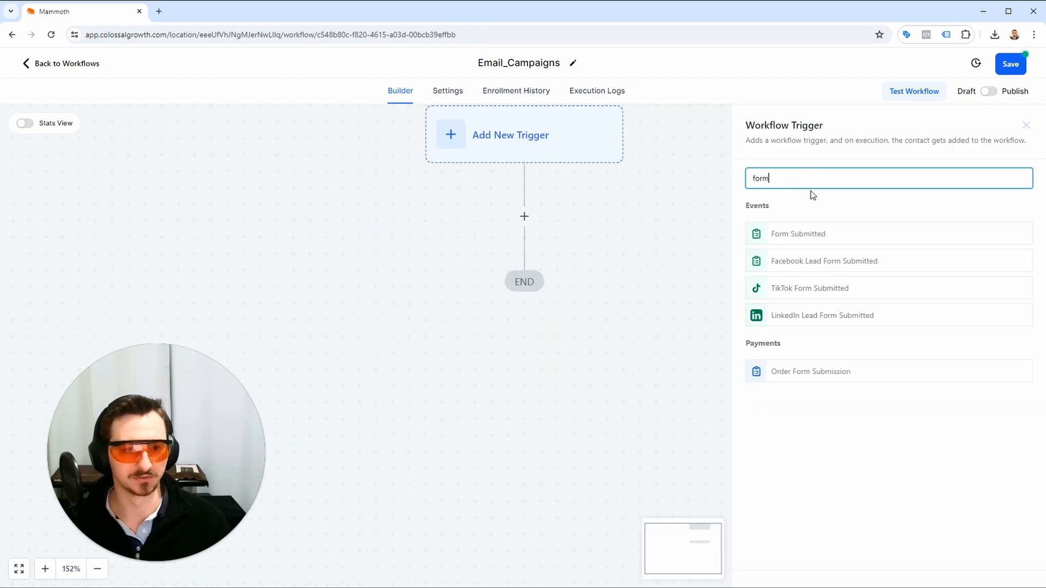
{"action": "left_click", "coordinate": [875, 237]}
{"action": "left_click", "coordinate": [826, 264]}
{"action": "left_click", "coordinate": [603, 295]}
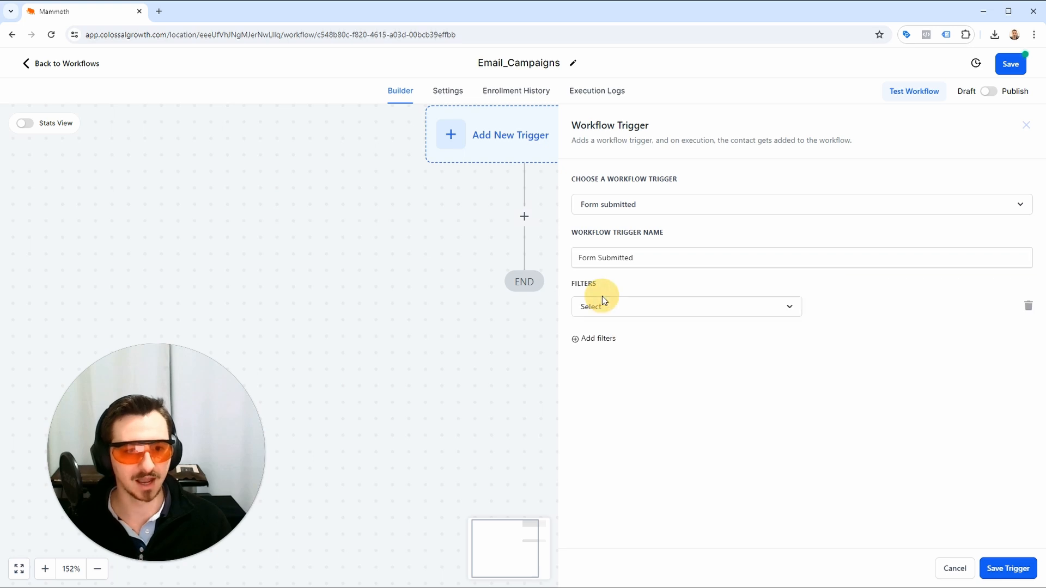
Set the trigger's filter to Form is and try to choose a form for it.
{"action": "left_click", "coordinate": [603, 300]}
{"action": "left_click", "coordinate": [600, 381]}
{"action": "left_click", "coordinate": [824, 313]}
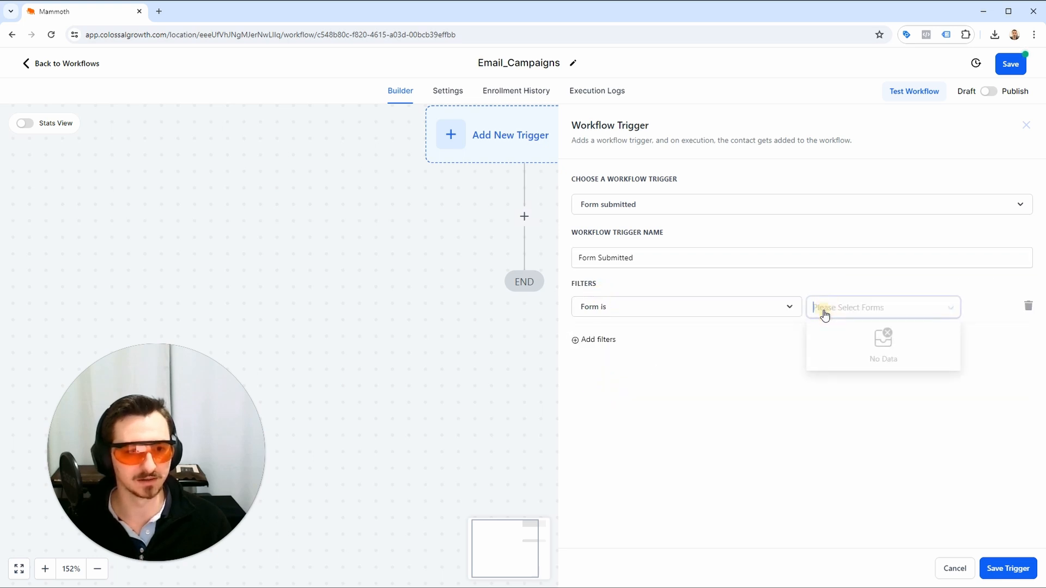
{"action": "left_click", "coordinate": [707, 364]}
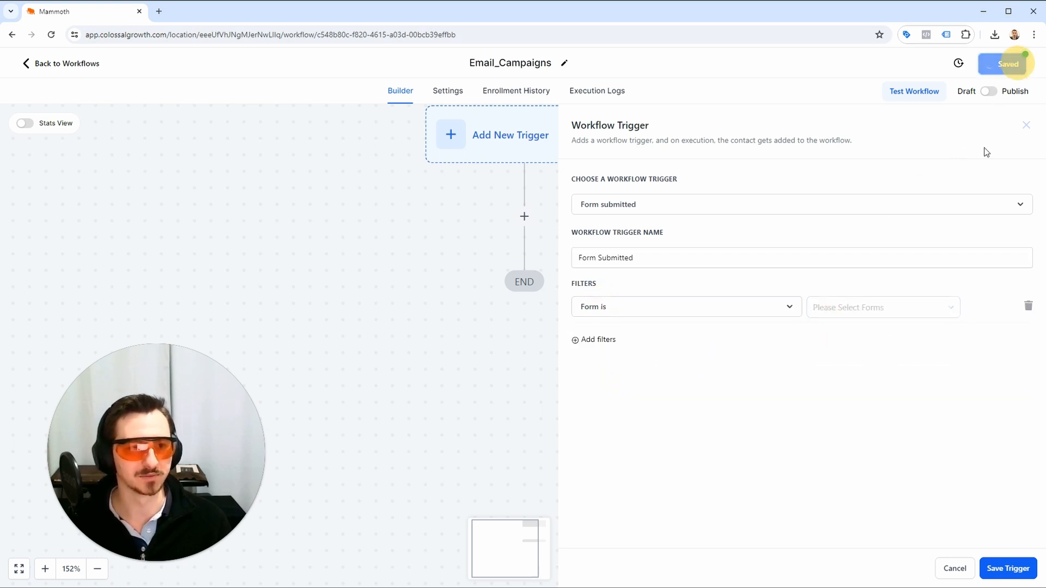
Save the workflow and try again to choose a form for the trigger's Form is filter, then leave the trigger.
{"action": "left_click", "coordinate": [1010, 64]}
{"action": "left_click", "coordinate": [483, 188]}
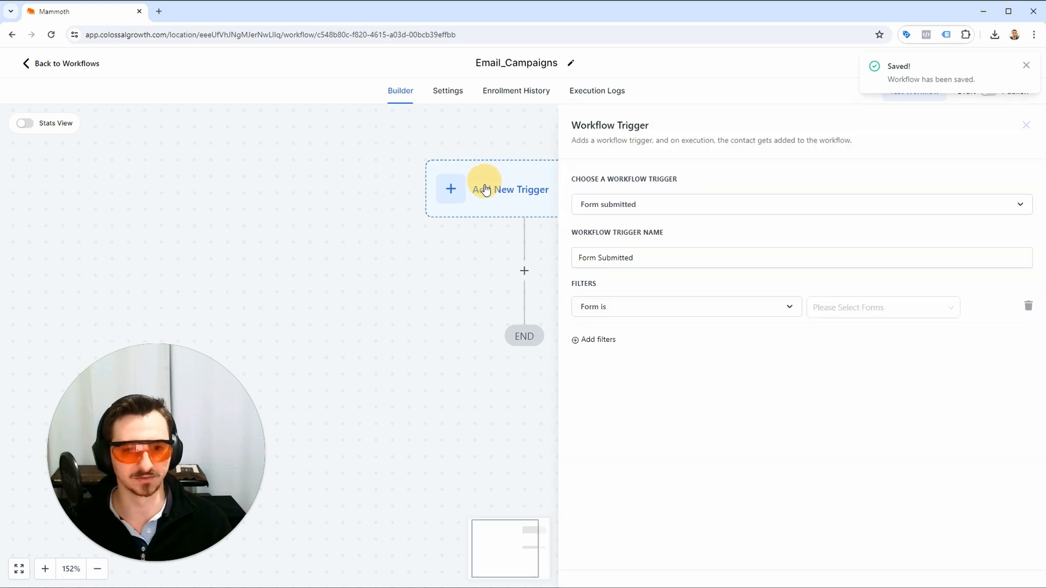
{"action": "left_click", "coordinate": [945, 319]}
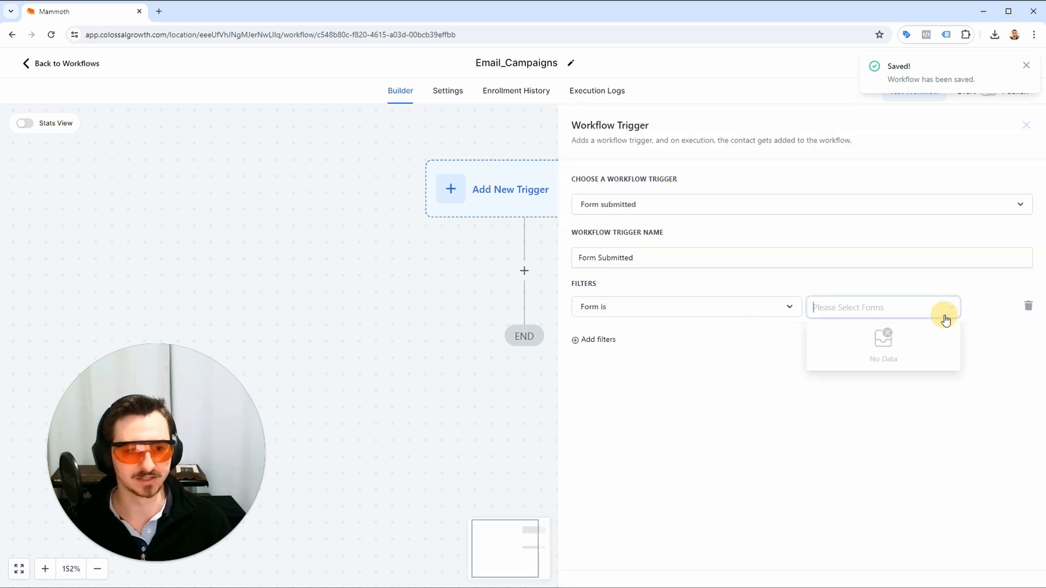
{"action": "left_click", "coordinate": [701, 366]}
{"action": "left_click", "coordinate": [655, 307]}
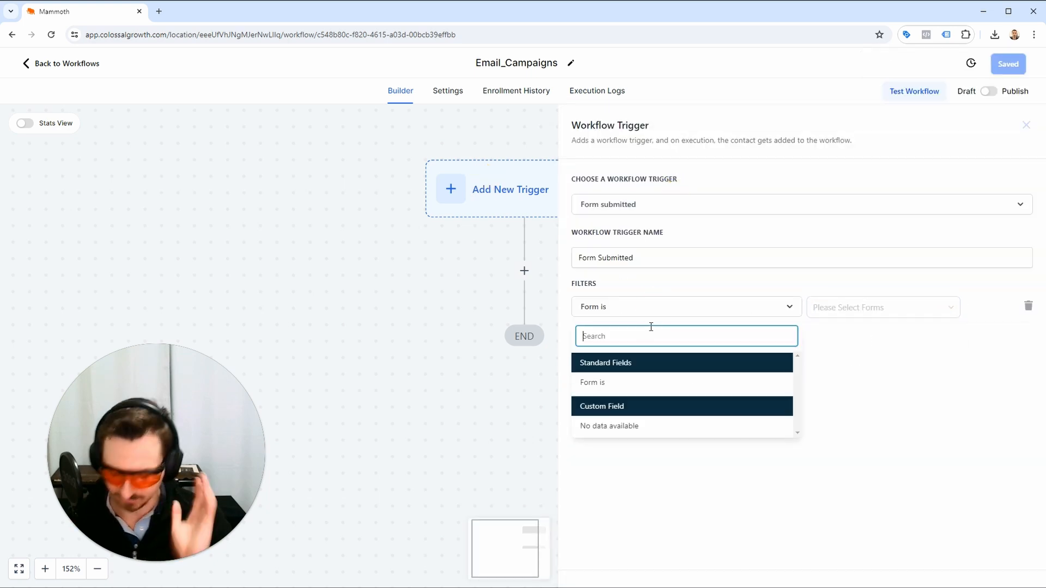
{"action": "left_click", "coordinate": [719, 381]}
{"action": "left_click", "coordinate": [894, 307]}
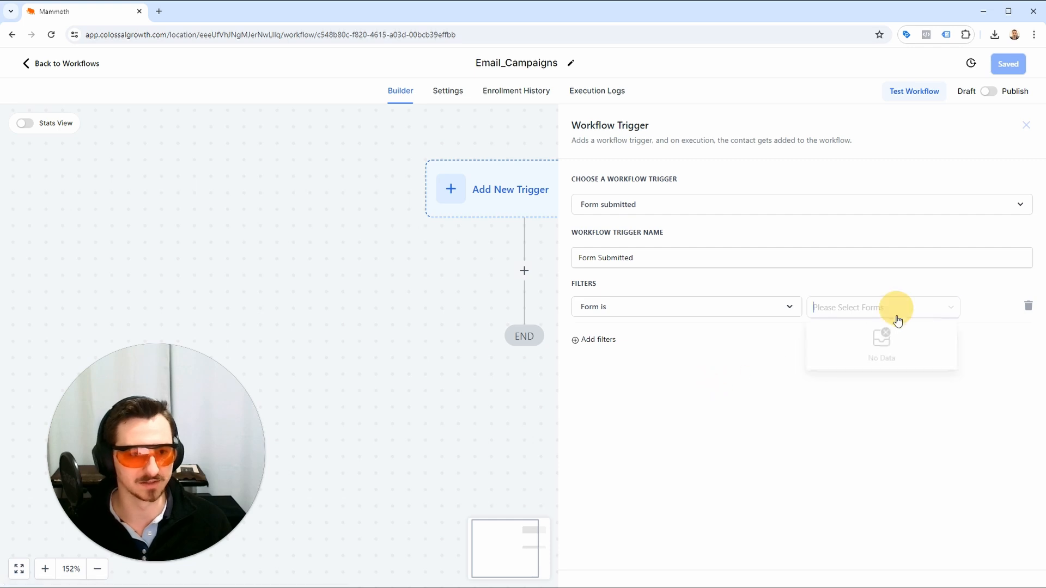
{"action": "left_click", "coordinate": [430, 361]}
Add an Add Contact Tag action to the workflow that applies a new tag named lead_magnet_lead.
{"action": "left_click", "coordinate": [524, 272]}
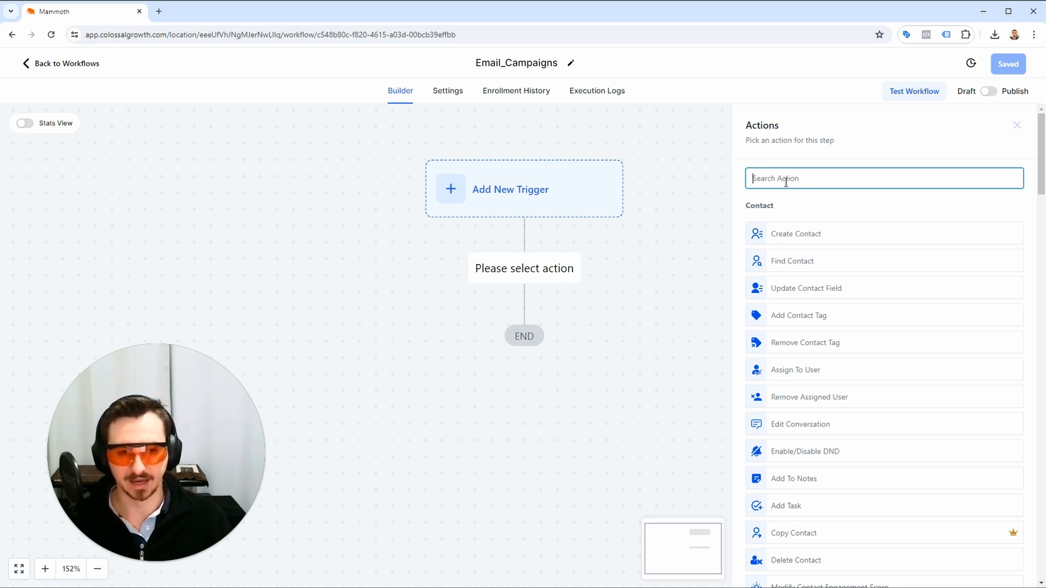
{"action": "type", "text": "conta"}
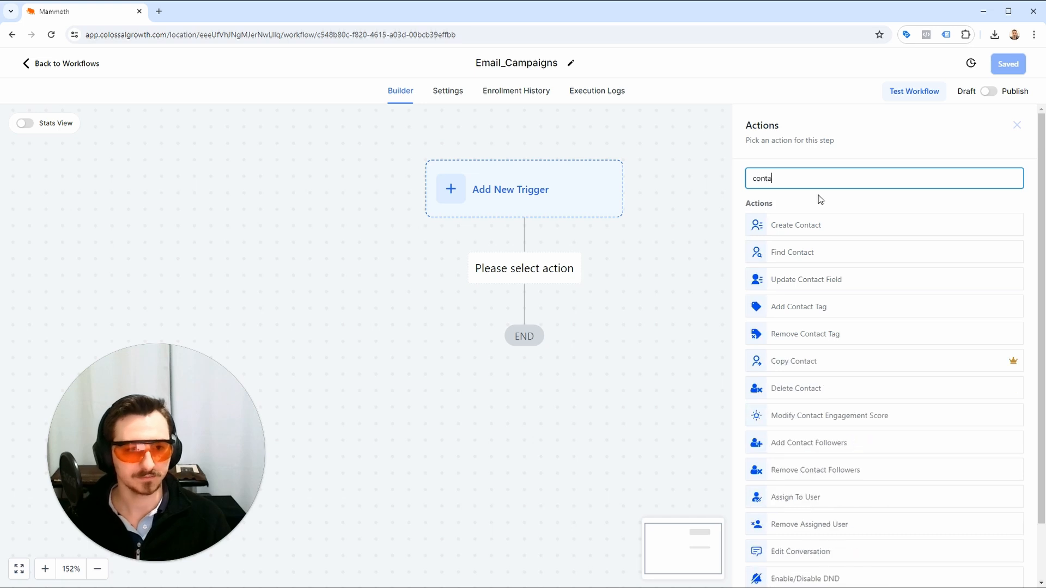
{"action": "left_click", "coordinate": [780, 306]}
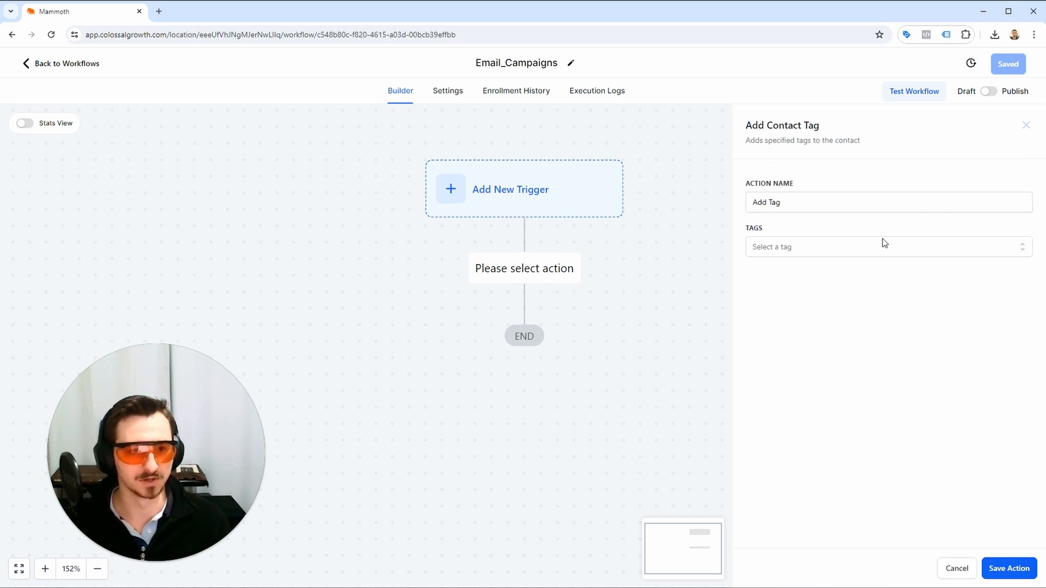
{"action": "left_click", "coordinate": [852, 248]}
{"action": "type", "text": "lead_magnet_lead"}
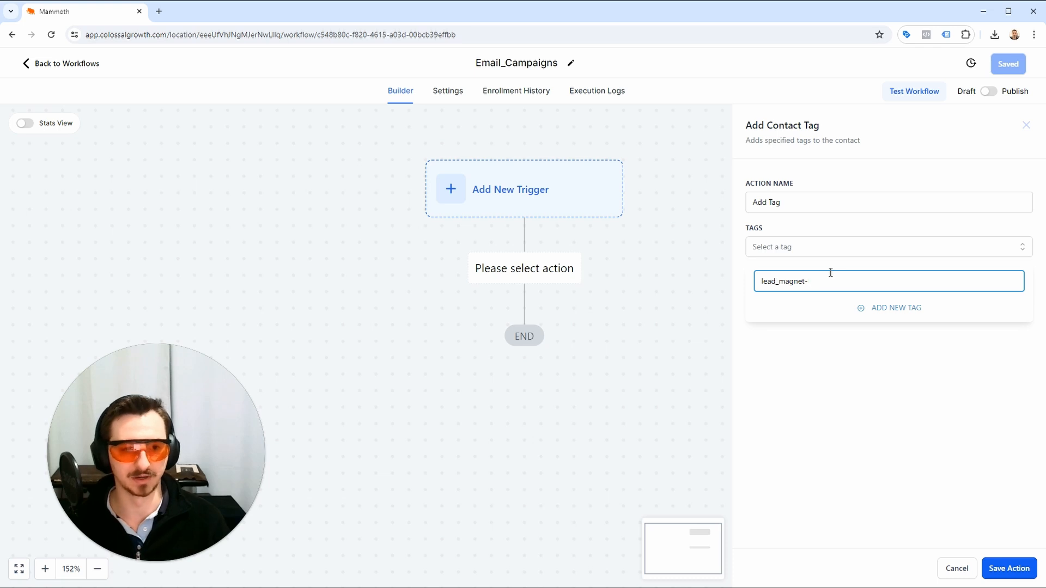
{"action": "left_click", "coordinate": [919, 310]}
{"action": "left_click", "coordinate": [1002, 565]}
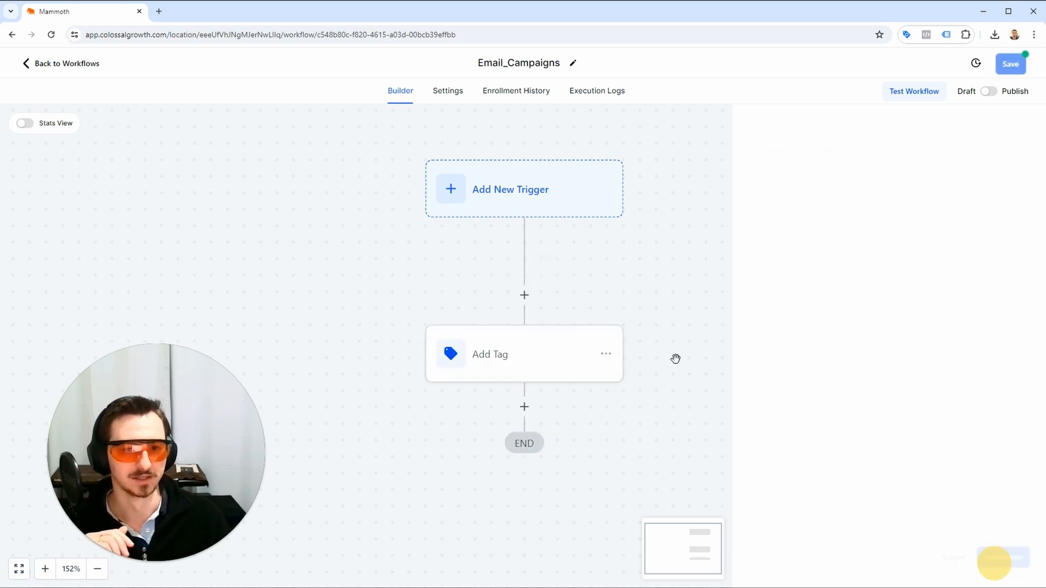
Add an Assign To User action after Add Tag, assign contacts to the first listed user, and save the workflow.
{"action": "left_click", "coordinate": [525, 407]}
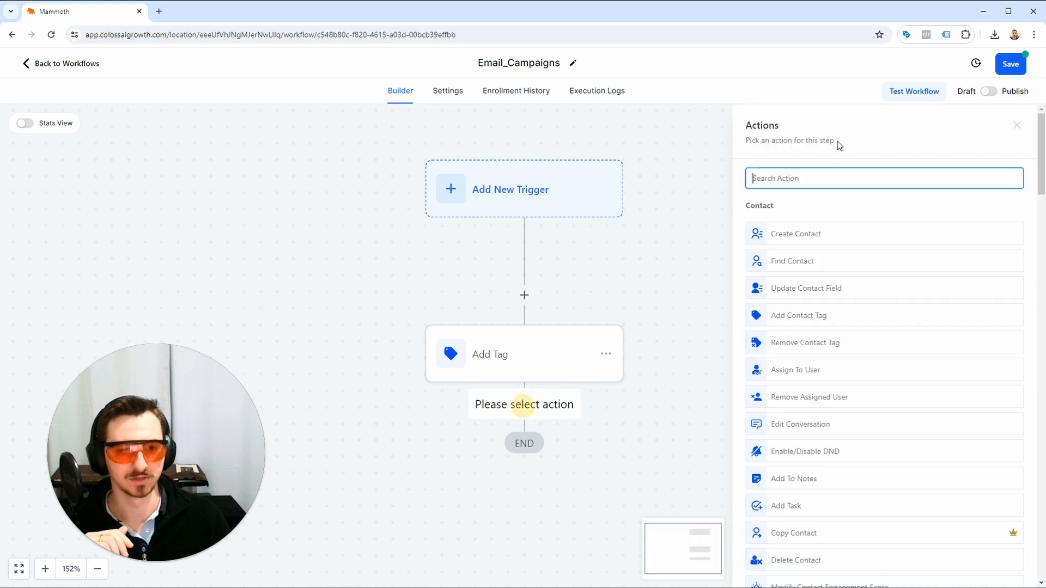
{"action": "type", "text": "p"}
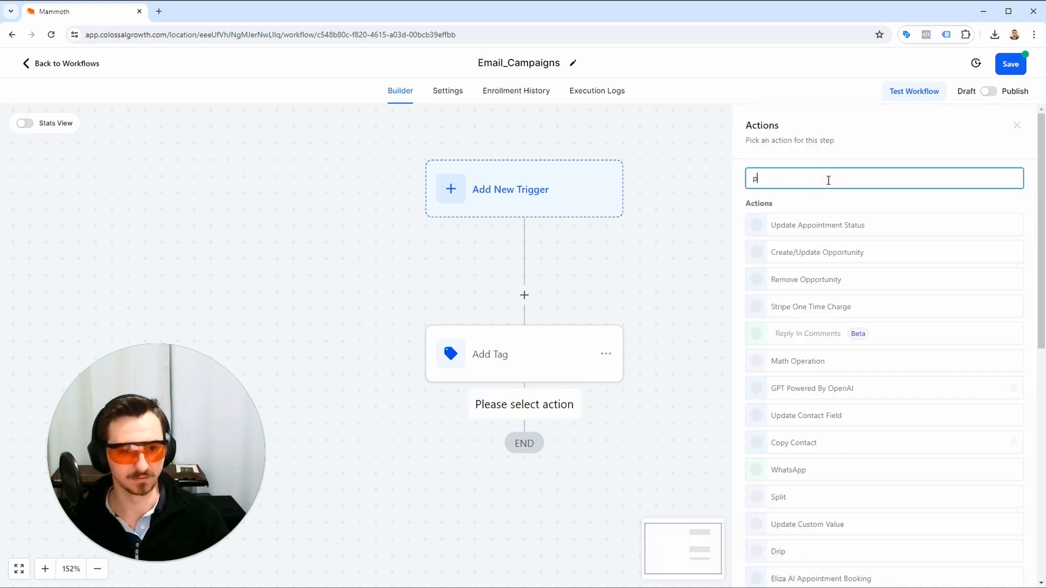
{"action": "key", "text": "BackSpace"}
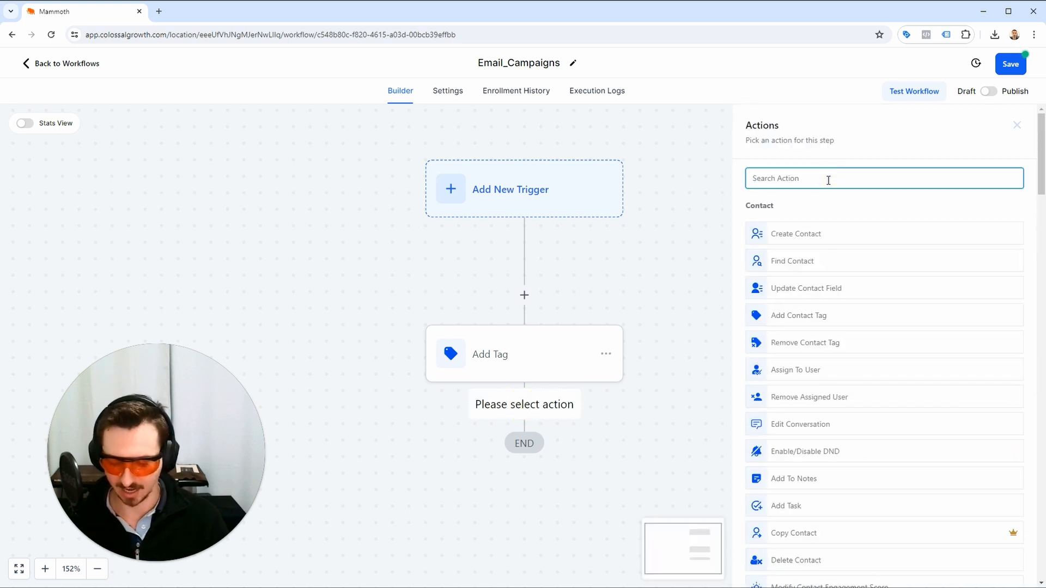
{"action": "type", "text": "assign"}
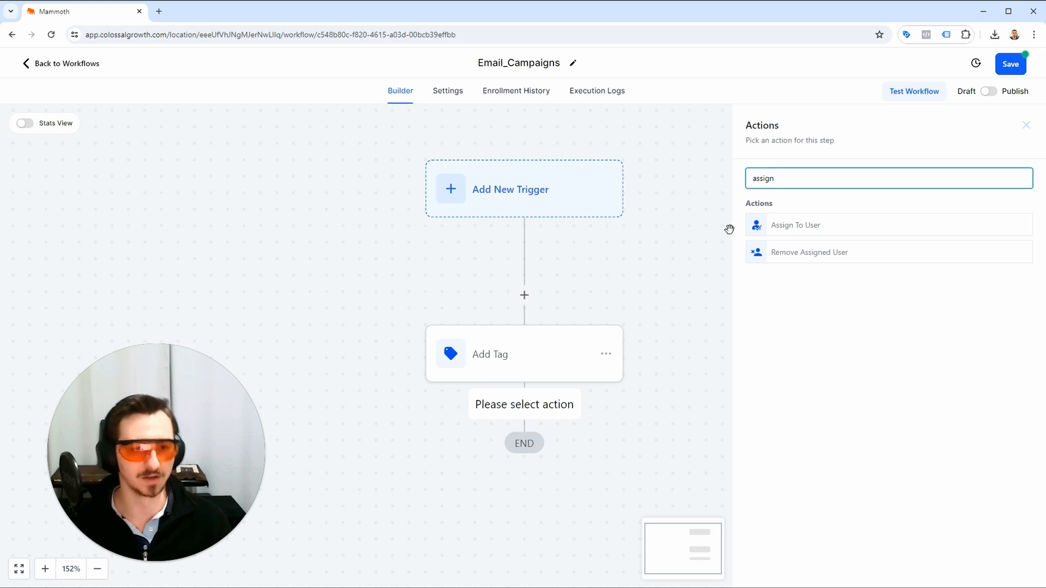
{"action": "left_click", "coordinate": [784, 228]}
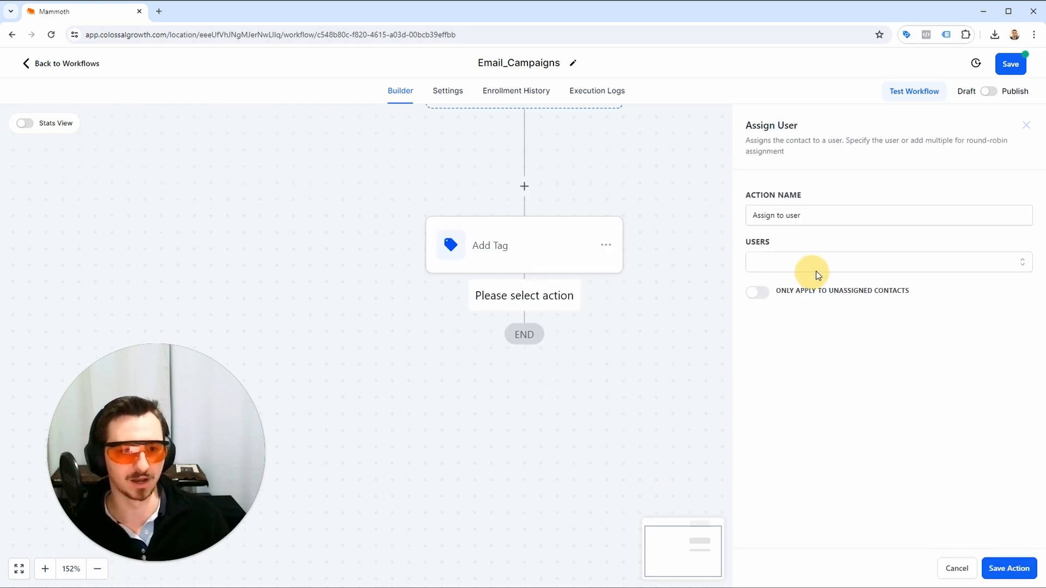
{"action": "left_click", "coordinate": [815, 264]}
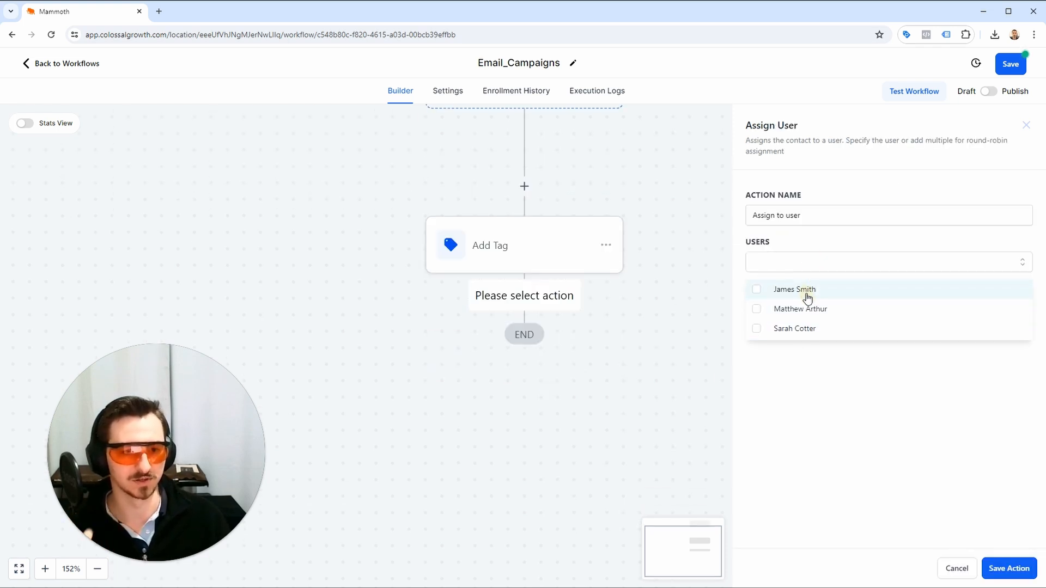
{"action": "left_click", "coordinate": [806, 291]}
{"action": "left_click", "coordinate": [805, 358]}
{"action": "left_click", "coordinate": [993, 568]}
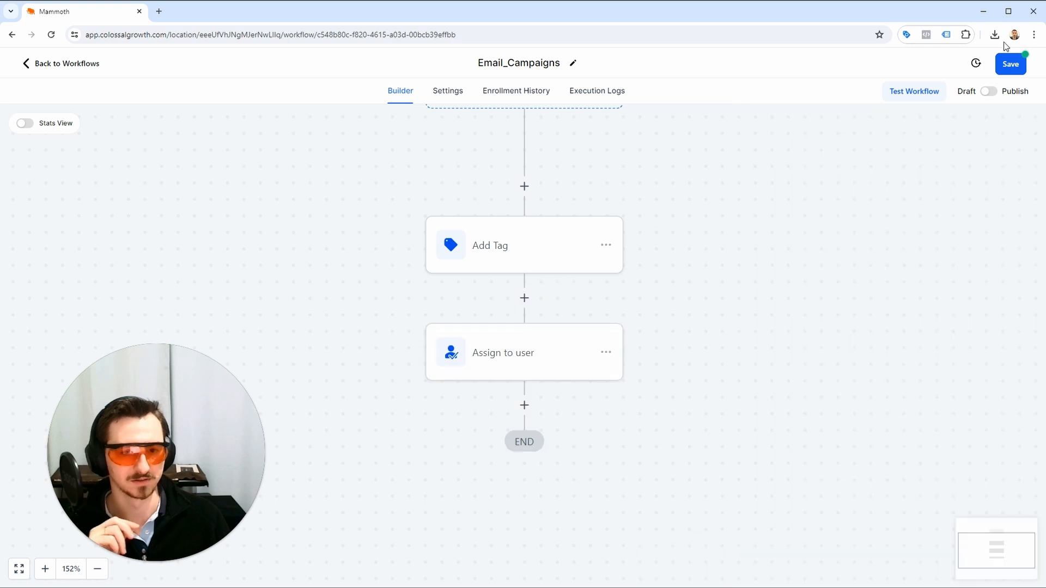
{"action": "left_click", "coordinate": [1015, 68]}
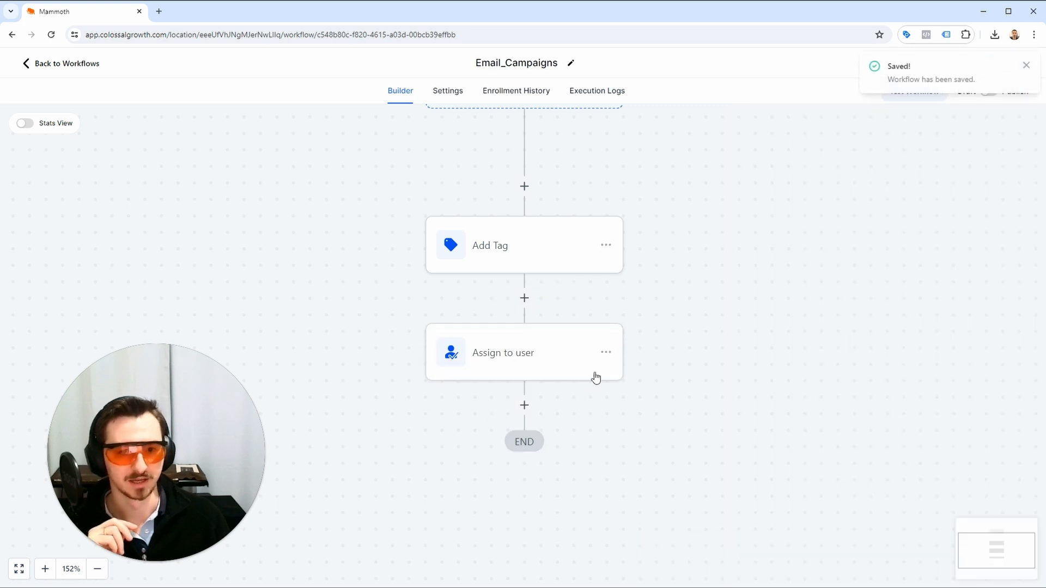
Add a Create/Update Opportunity action after Assign to user, using the Leads pipeline and the New Lead stage.
{"action": "left_click", "coordinate": [523, 405]}
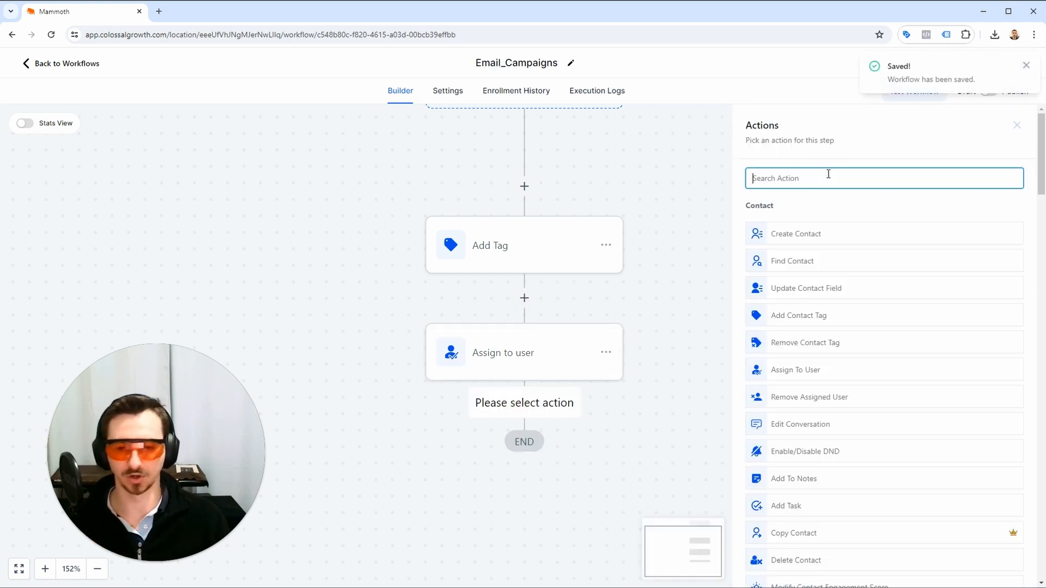
{"action": "type", "text": "create"}
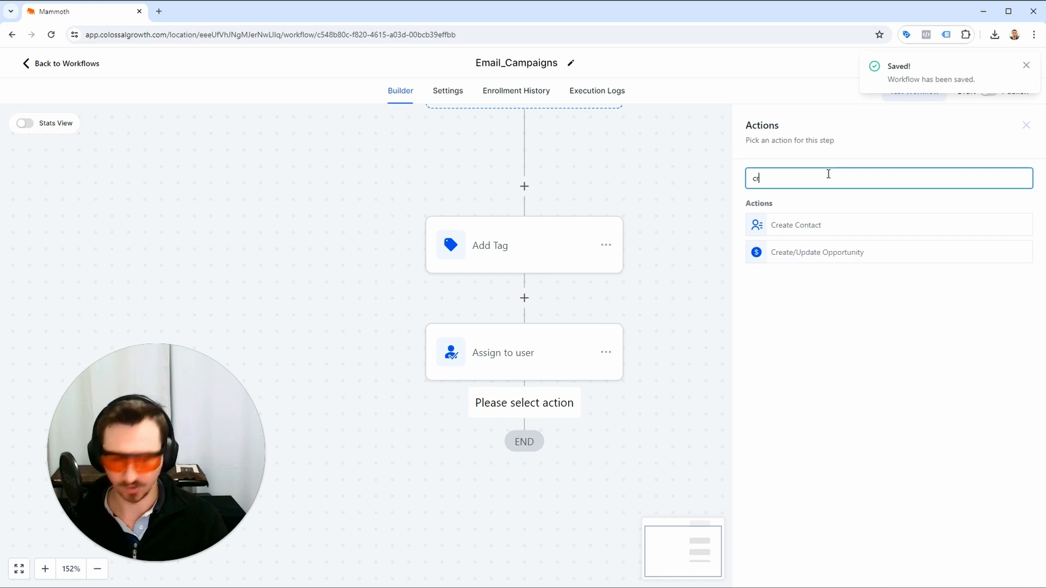
{"action": "left_click", "coordinate": [870, 248]}
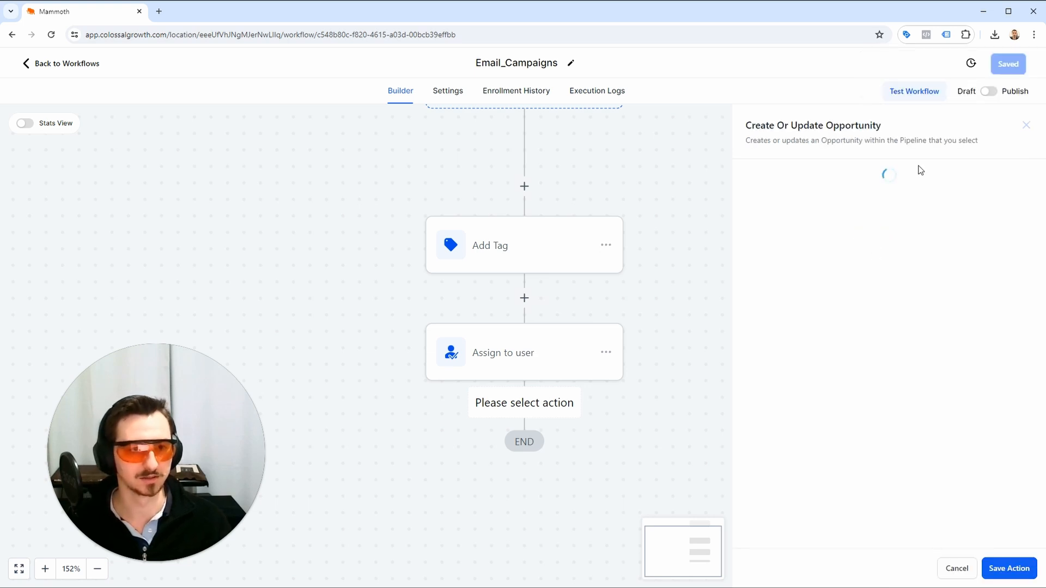
{"action": "left_click", "coordinate": [772, 246]}
{"action": "left_click", "coordinate": [757, 296]}
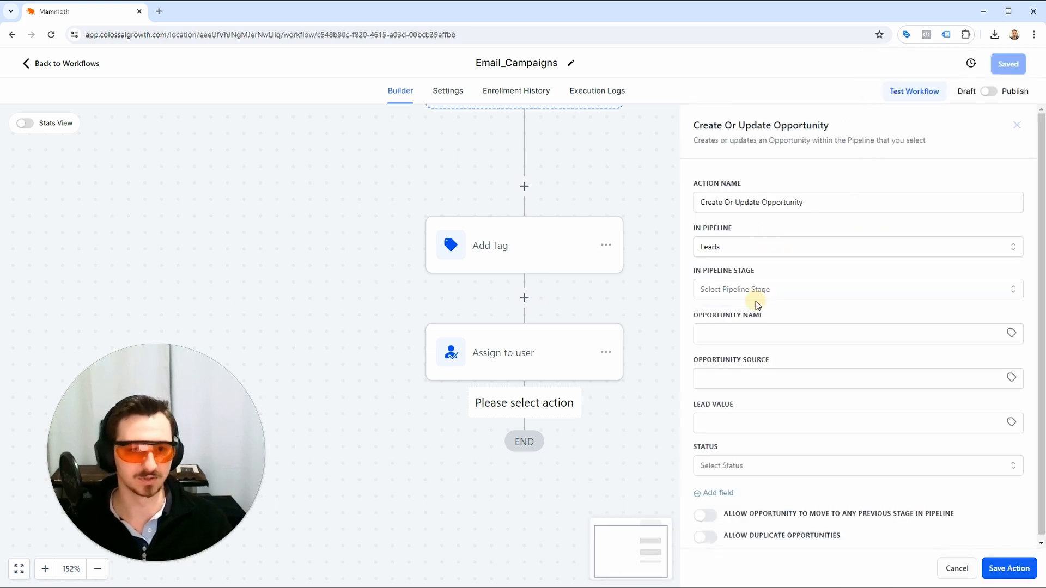
{"action": "left_click", "coordinate": [759, 289]}
{"action": "left_click", "coordinate": [753, 342]}
{"action": "left_click", "coordinate": [750, 249]}
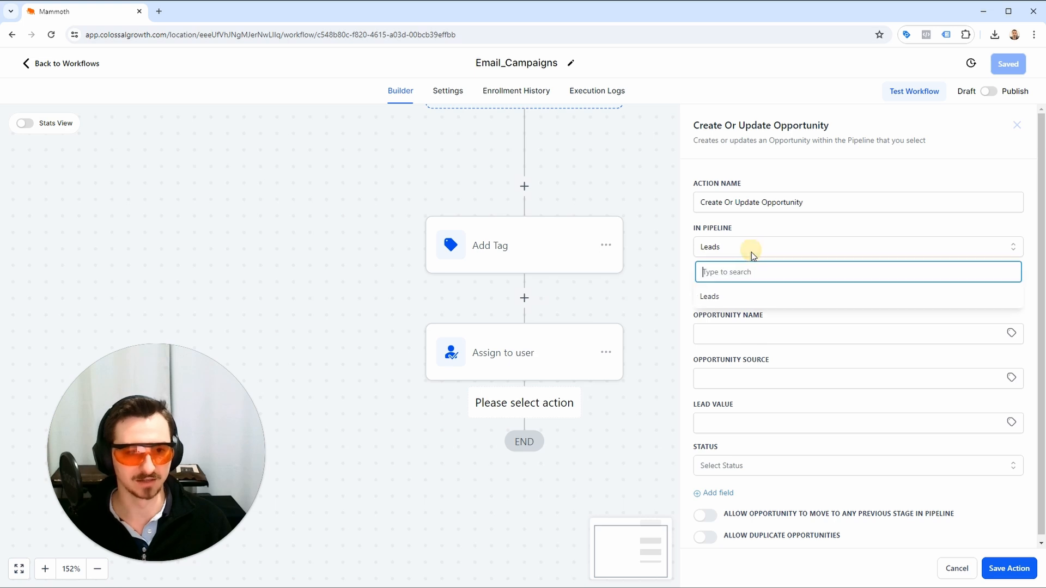
{"action": "left_click", "coordinate": [751, 252]}
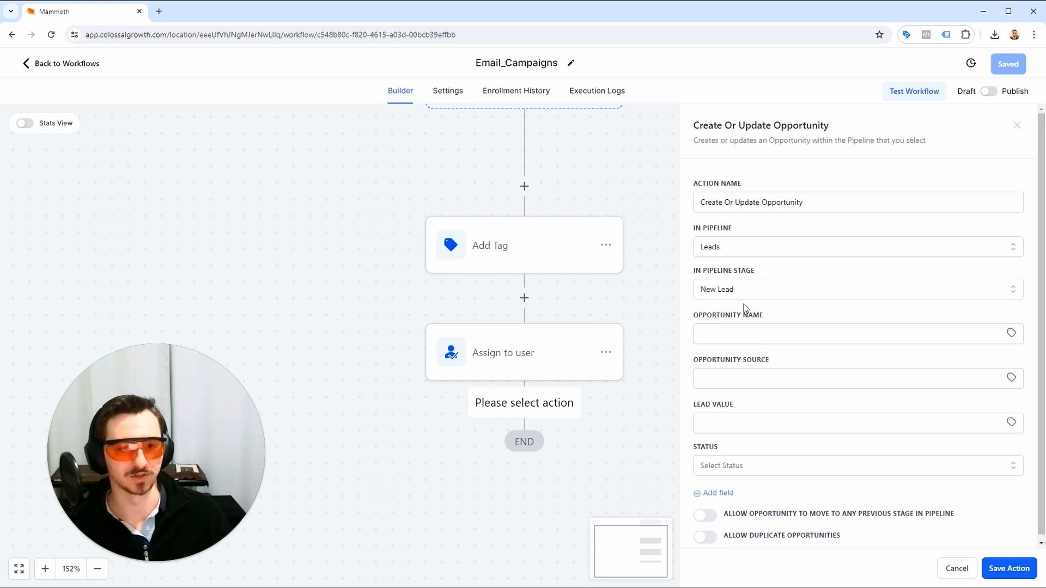
Set the opportunity name to {{contact.first_name}} {{contact.last_name}}.
{"action": "left_click", "coordinate": [889, 326]}
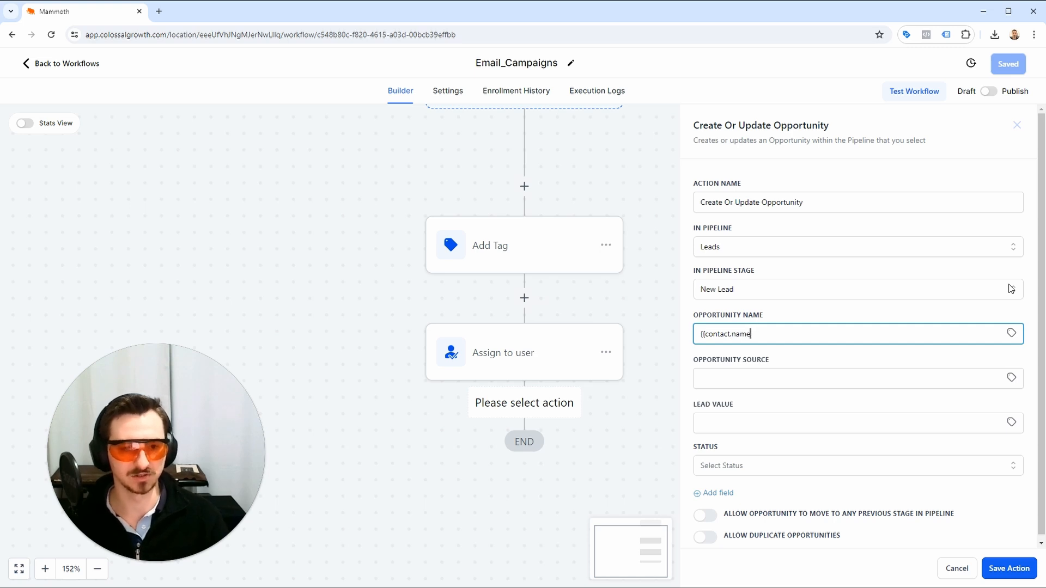
{"action": "type", "text": "}} {{co"}
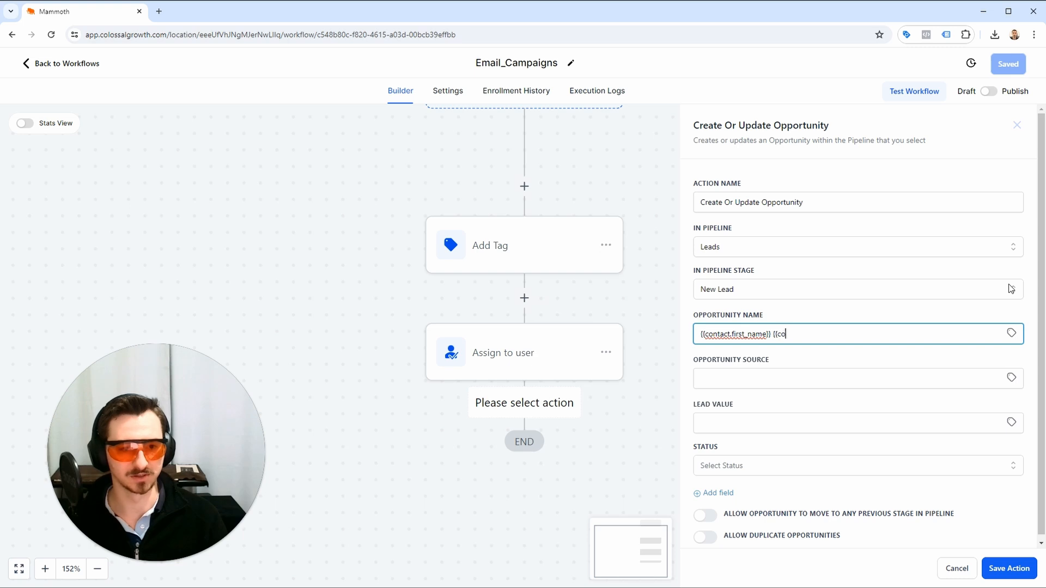
{"action": "type", "text": "ntact.last_na"}
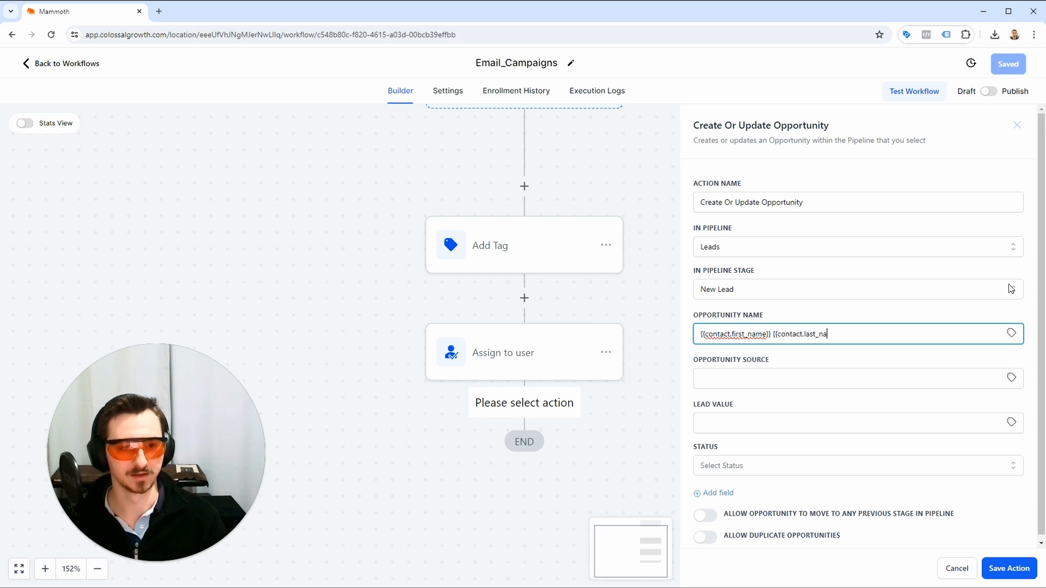
{"action": "type", "text": "me}}"}
Choose a status for the opportunity, then save the action and the workflow.
{"action": "left_click", "coordinate": [796, 448]}
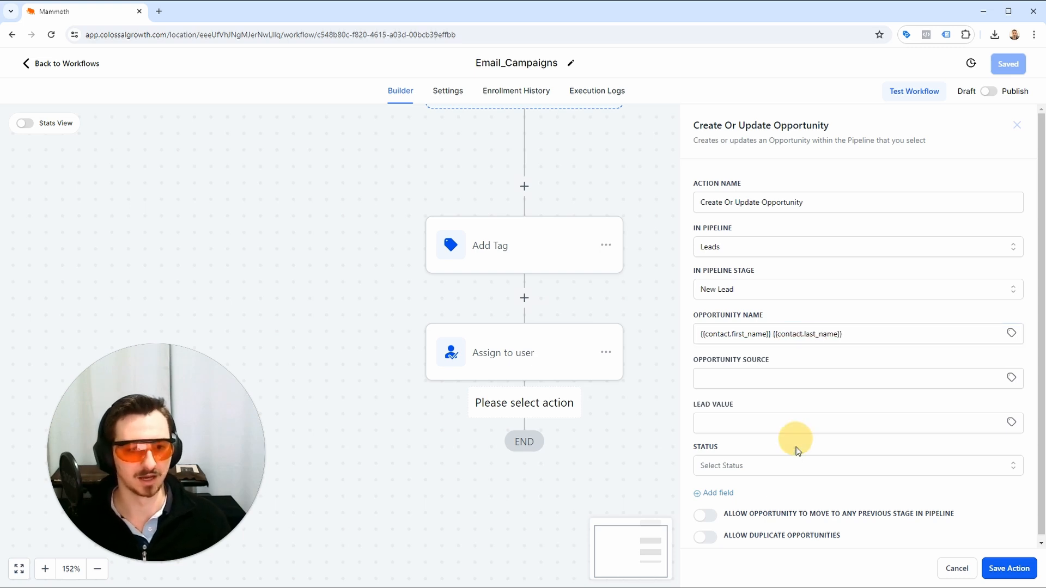
{"action": "left_click", "coordinate": [790, 465]}
{"action": "left_click", "coordinate": [779, 488]}
{"action": "left_click", "coordinate": [1005, 568]}
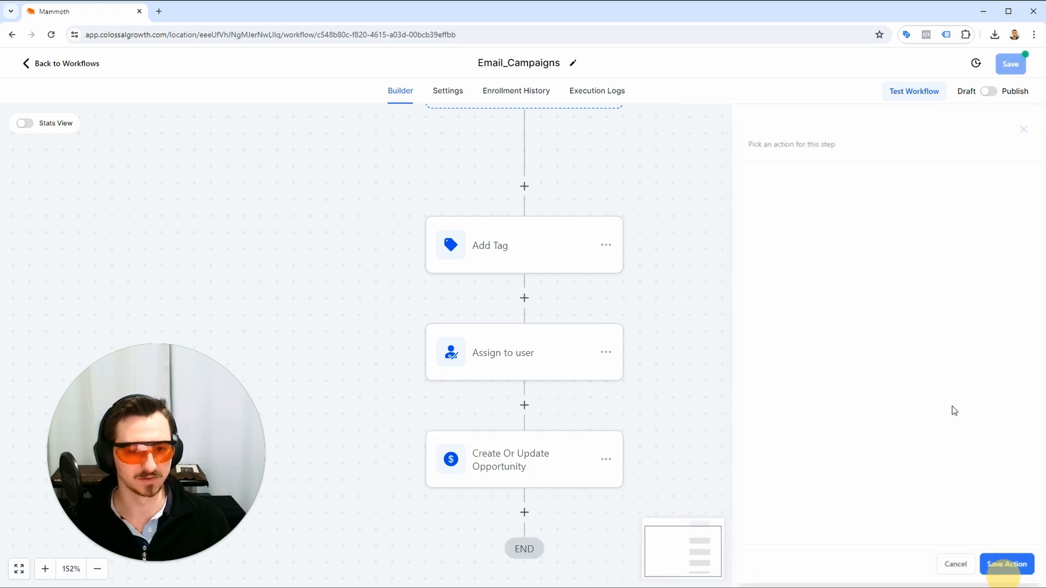
{"action": "left_click", "coordinate": [1015, 65]}
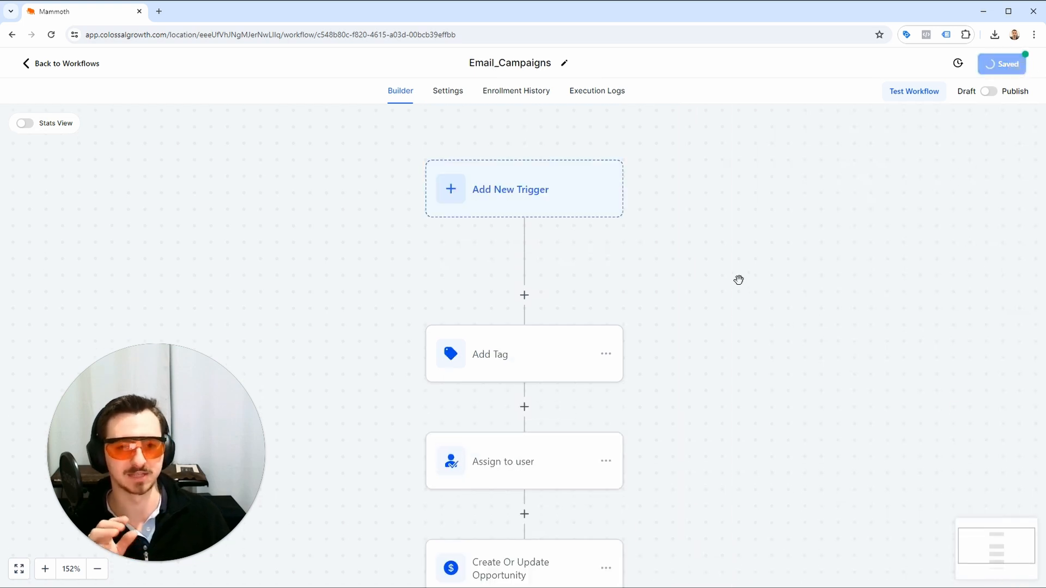
Review the settings of the Add Tag, Assign to user, and Create Or Update Opportunity actions in the workflow.
{"action": "scroll", "coordinate": [730, 283], "scroll_direction": "up", "scroll_amount": 1}
{"action": "scroll", "coordinate": [427, 387], "scroll_direction": "down", "scroll_amount": 2}
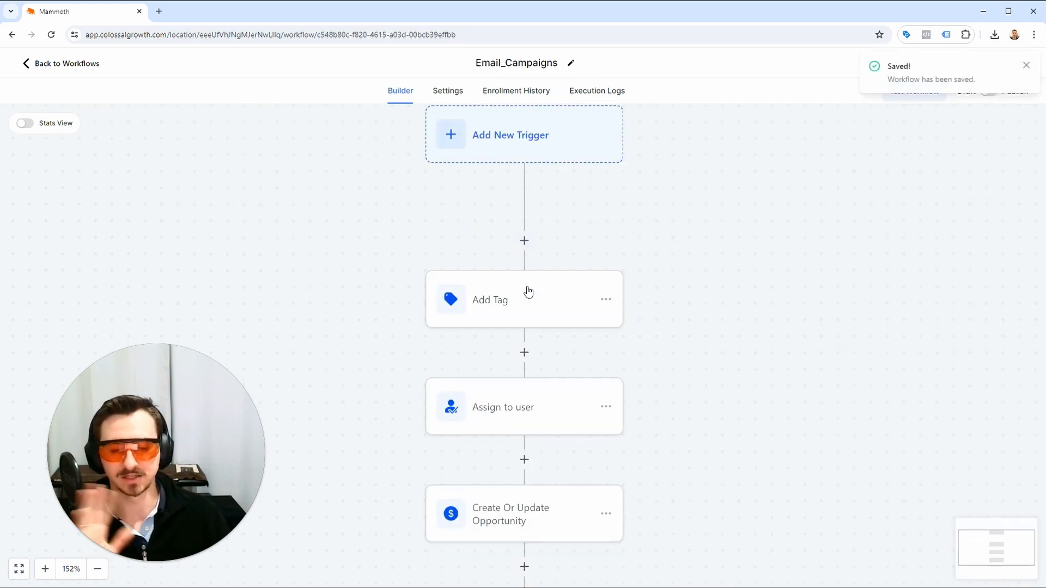
{"action": "left_click", "coordinate": [528, 292]}
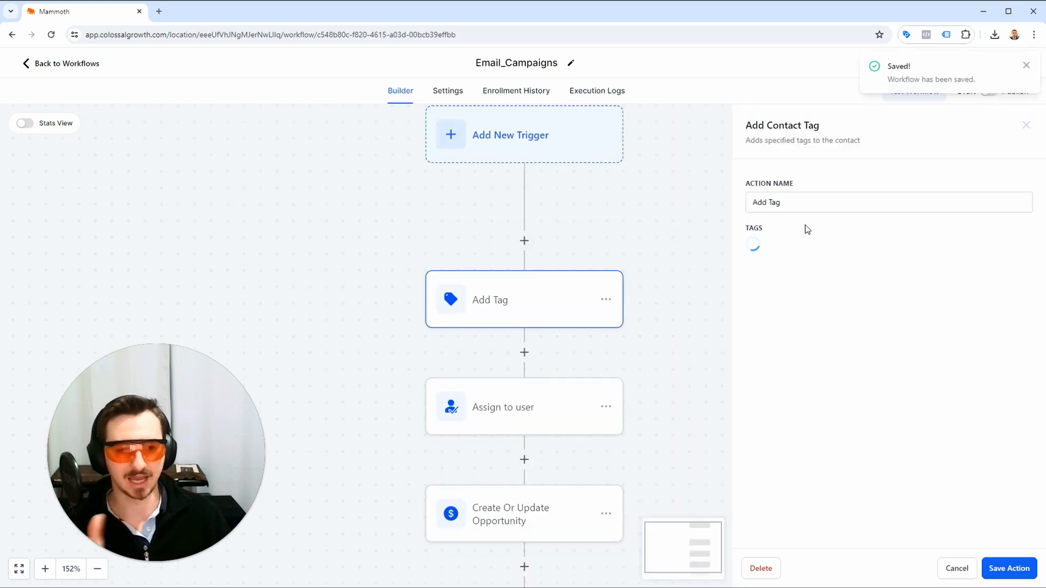
{"action": "left_click", "coordinate": [1026, 126]}
{"action": "scroll", "coordinate": [499, 346], "scroll_direction": "down", "scroll_amount": 1}
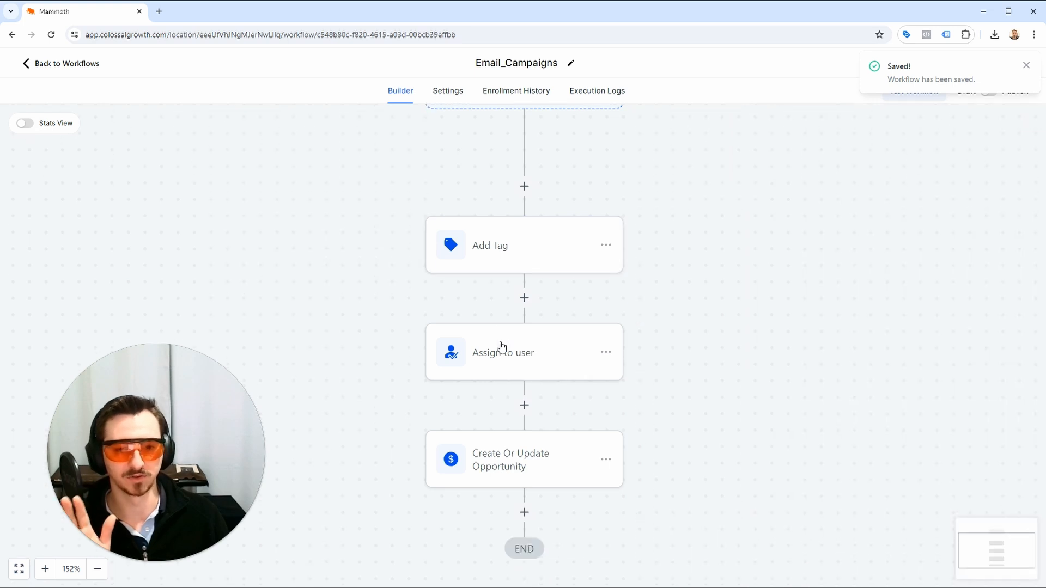
{"action": "left_click", "coordinate": [543, 344]}
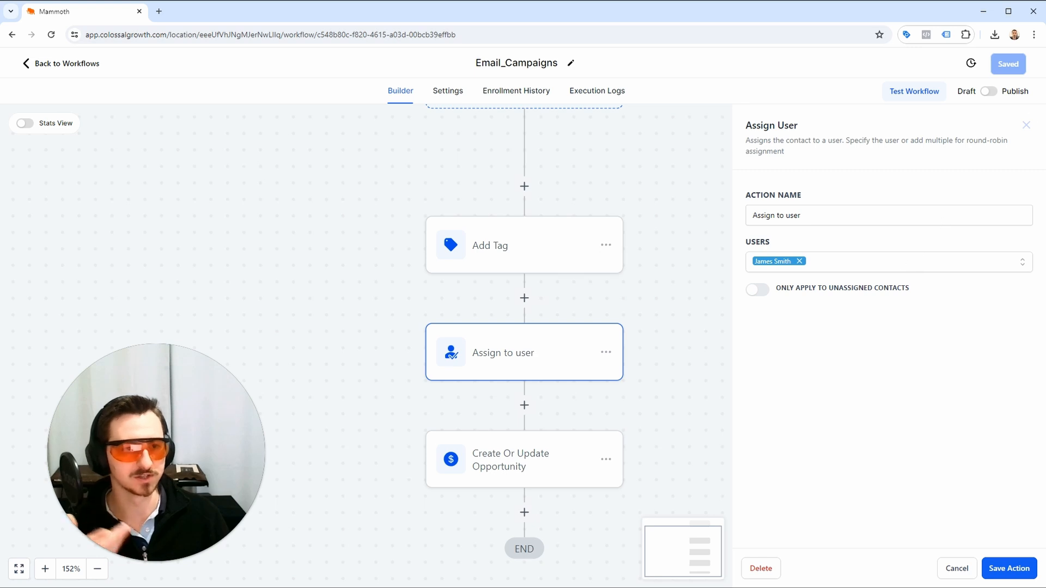
{"action": "left_click", "coordinate": [1026, 126]}
{"action": "scroll", "coordinate": [647, 324], "scroll_direction": "down", "scroll_amount": 2}
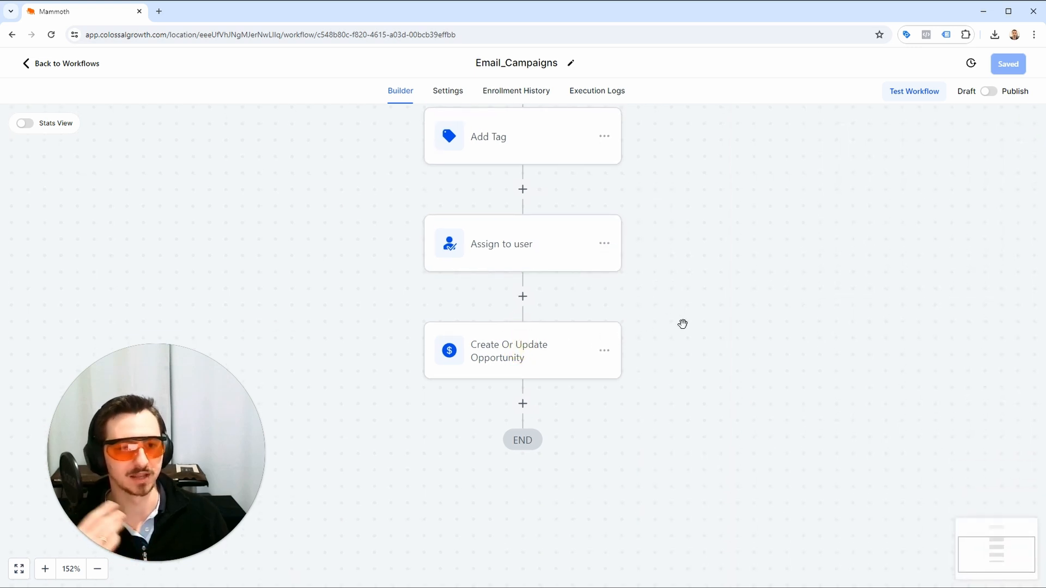
{"action": "left_click", "coordinate": [499, 355]}
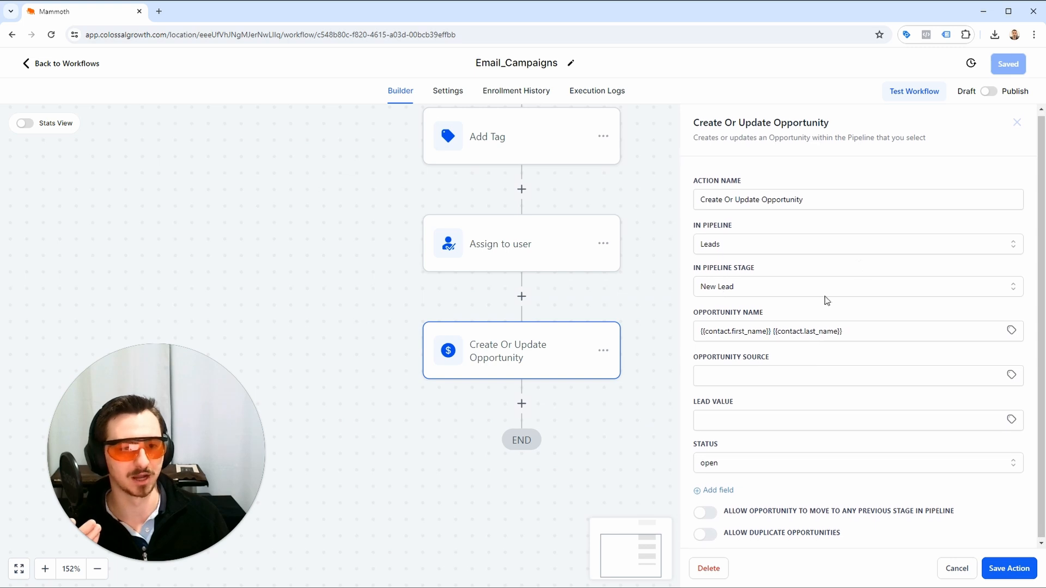
{"action": "left_click", "coordinate": [1016, 122]}
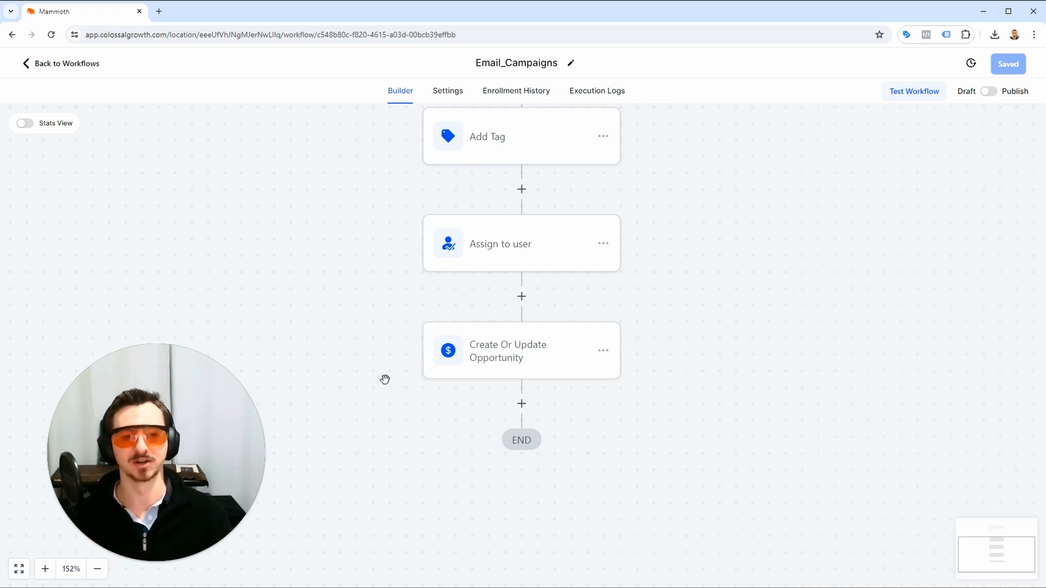
Add an Internal Notification action after Create Or Update Opportunity and set its notification type to Email.
{"action": "left_click", "coordinate": [521, 404]}
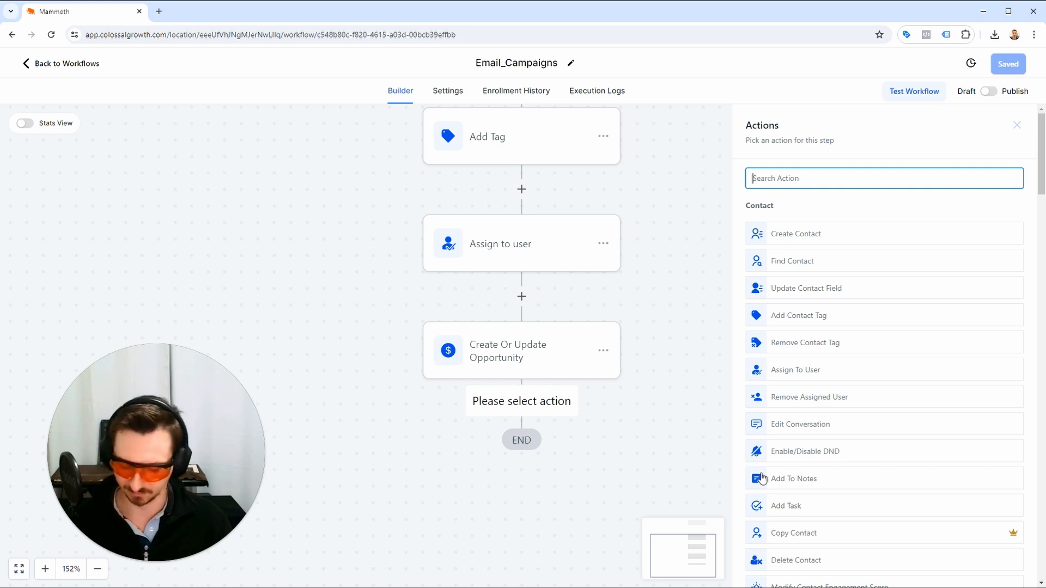
{"action": "type", "text": "intern"}
{"action": "left_click", "coordinate": [826, 226]}
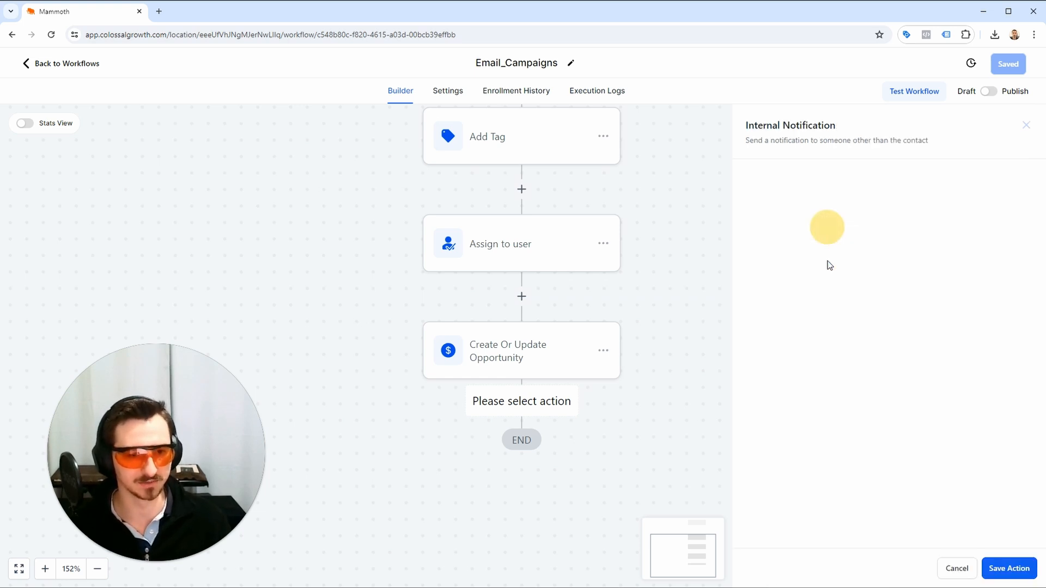
{"action": "left_click", "coordinate": [845, 248]}
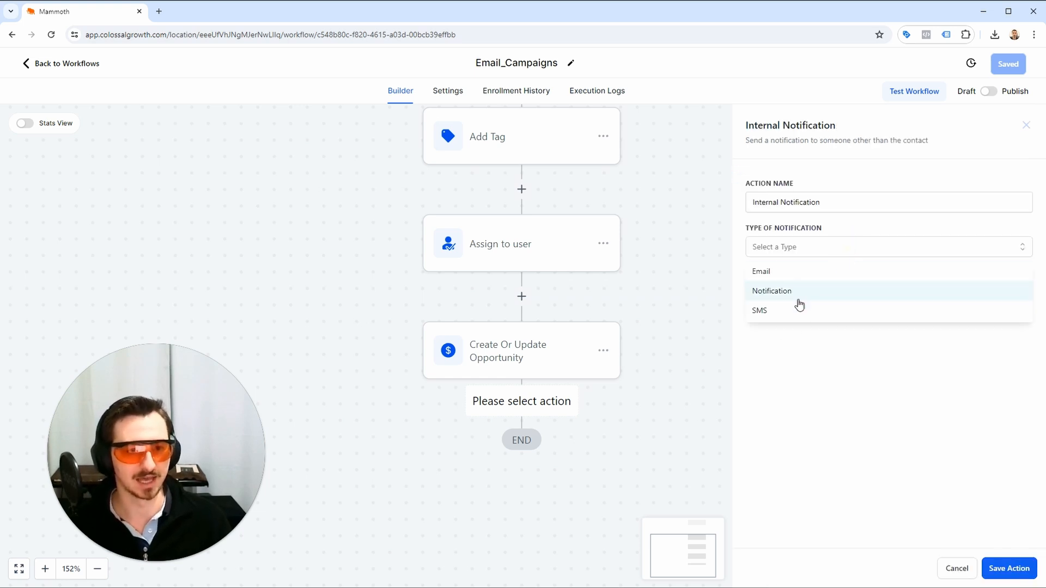
{"action": "left_click", "coordinate": [799, 274]}
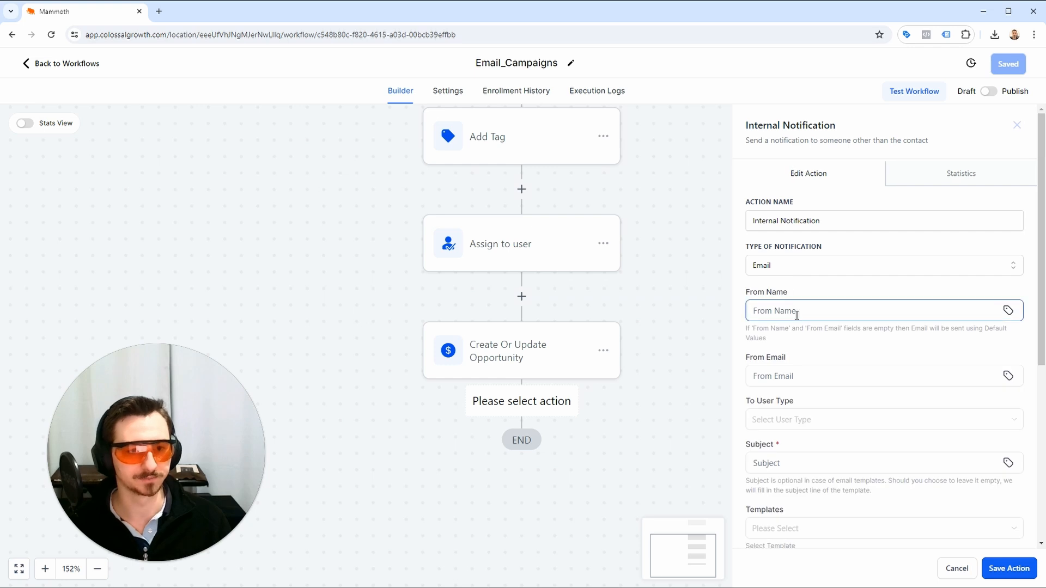
Set the notification's From Name to {{location.name}} and its From Email to {{location.email}}.
{"action": "left_click", "coordinate": [806, 310]}
{"action": "type", "text": "{{location.name}}"}
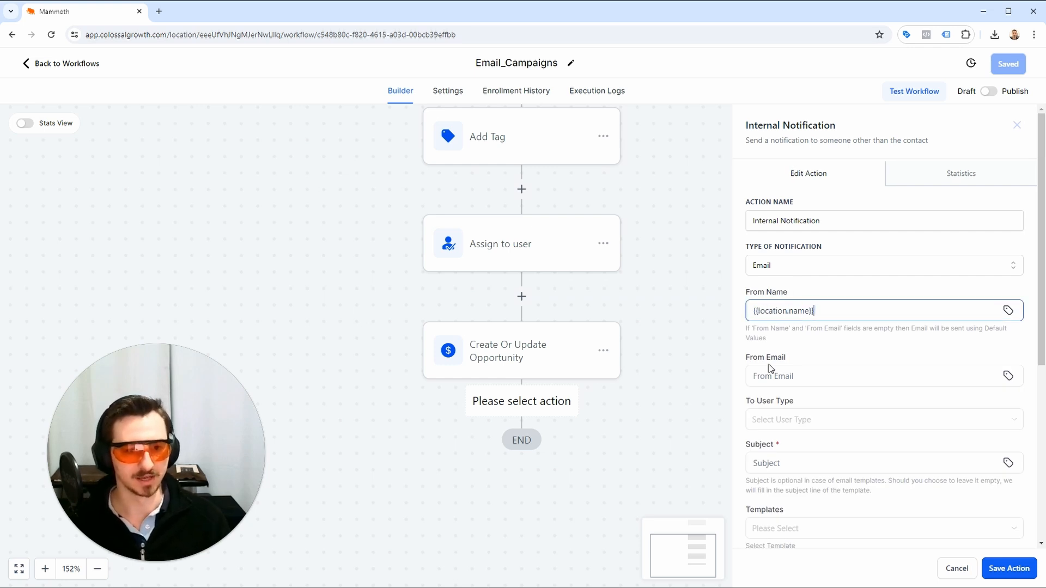
{"action": "left_click_drag", "start_coordinate": [770, 367], "coordinate": [906, 380]}
{"action": "left_click", "coordinate": [933, 375]}
{"action": "type", "text": "{{location.email"}
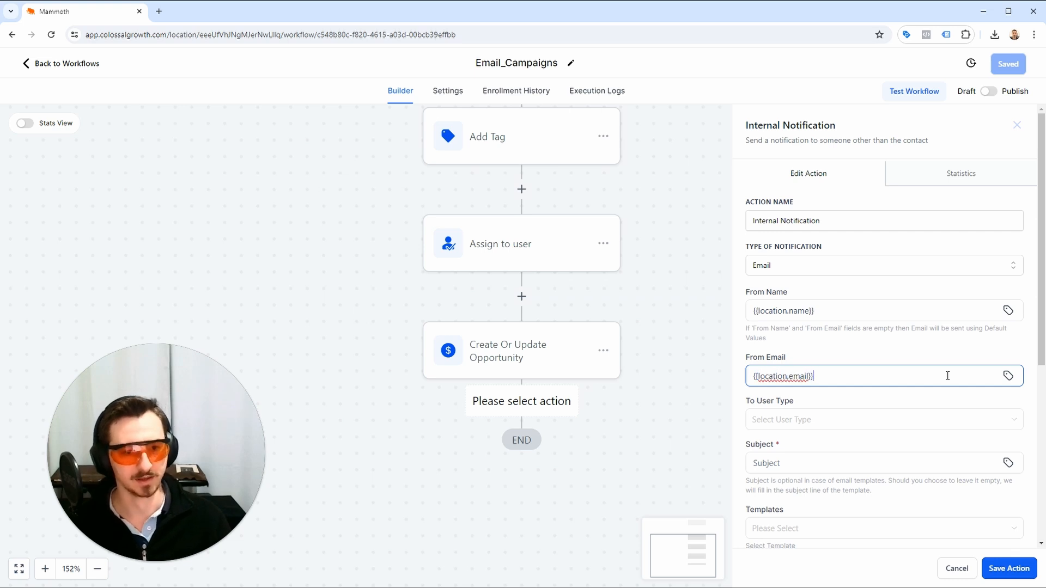
Send the notification to the Custom Email user type, entering {{location.email}} and the company's leads email address, separated by a comma.
{"action": "scroll", "coordinate": [946, 375], "scroll_direction": "down", "scroll_amount": 5}
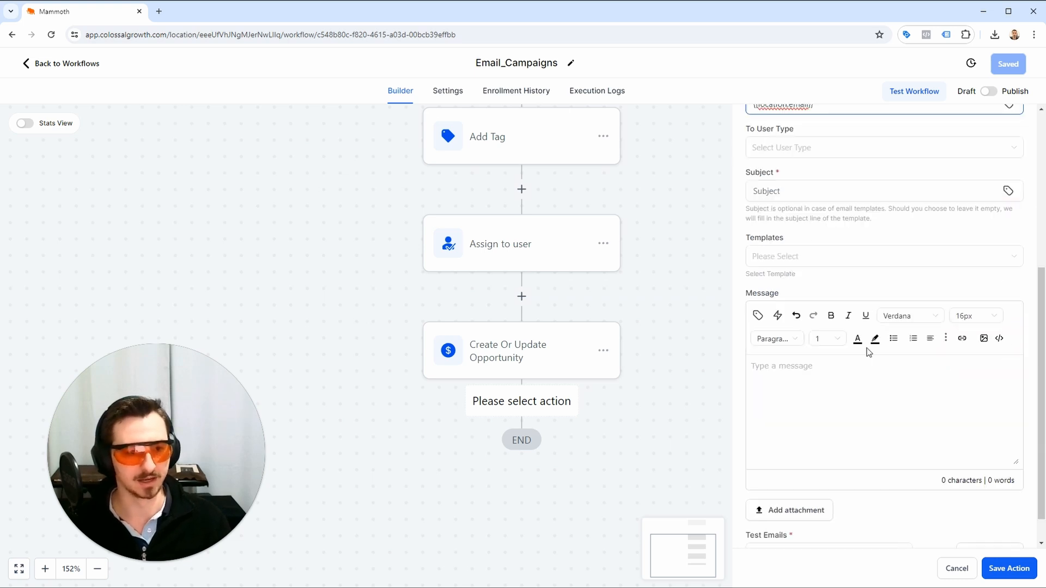
{"action": "left_click", "coordinate": [824, 147]}
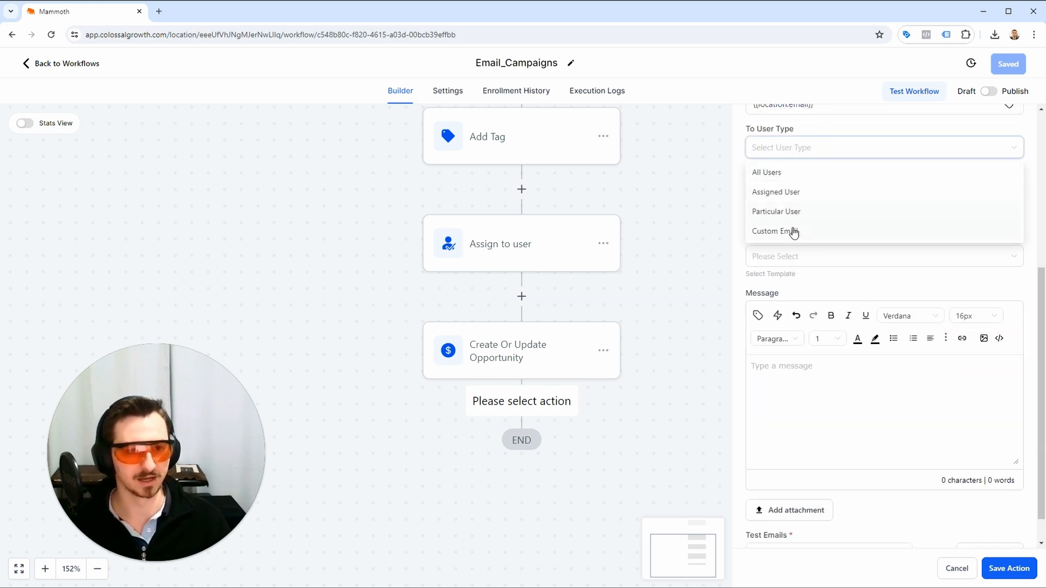
{"action": "left_click", "coordinate": [794, 232]}
{"action": "scroll", "coordinate": [815, 261], "scroll_direction": "up", "scroll_amount": 1}
{"action": "left_click", "coordinate": [815, 299]}
{"action": "type", "text": "{"}
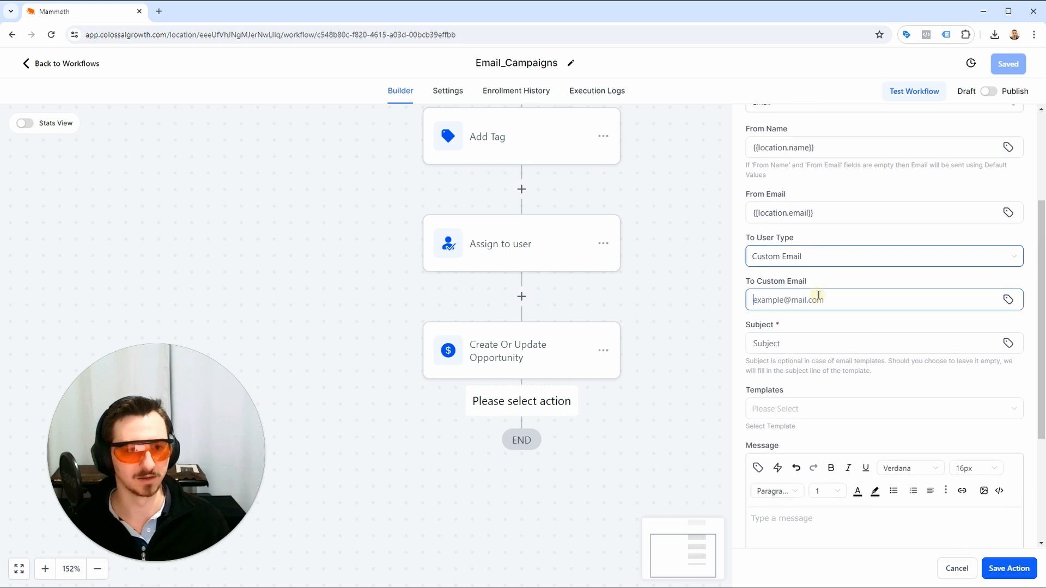
{"action": "type", "text": "{location."}
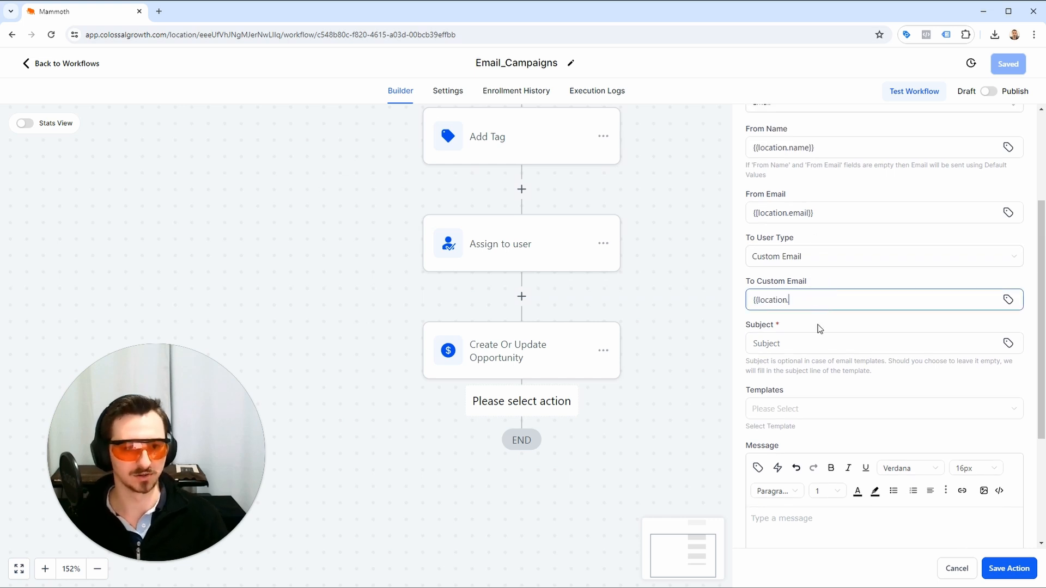
{"action": "type", "text": "email}}, "}
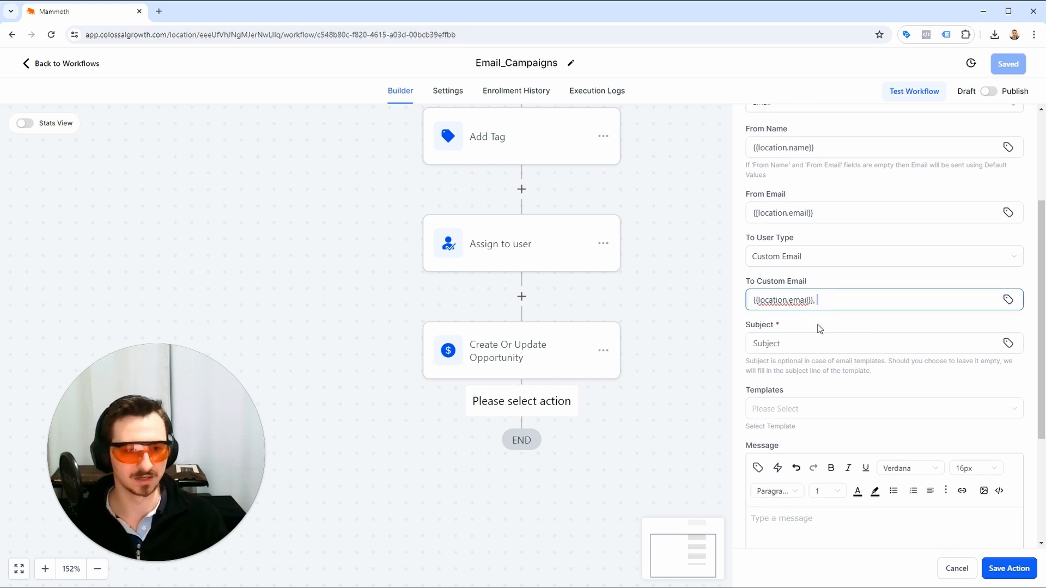
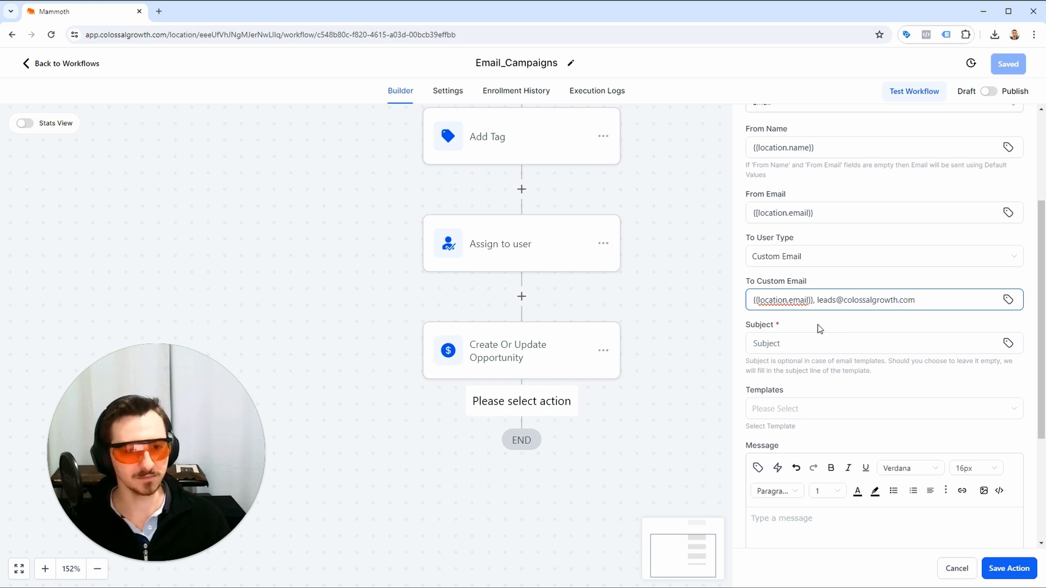
Set the notification's subject to "New Lead Magnet Lead".
{"action": "left_click", "coordinate": [814, 344]}
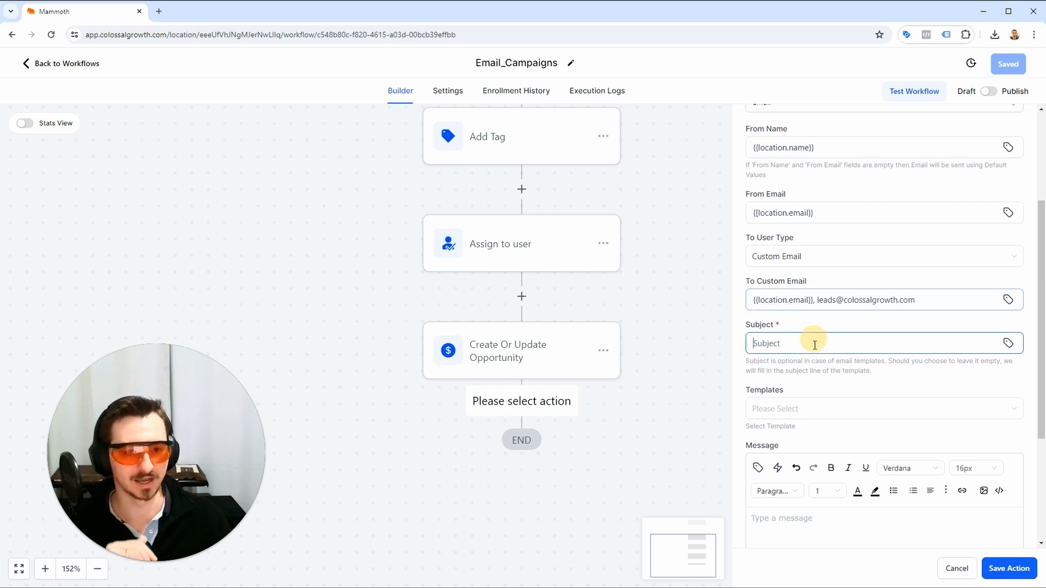
{"action": "left_click_drag", "start_coordinate": [820, 300], "coordinate": [892, 300]}
{"action": "left_click", "coordinate": [912, 301]}
{"action": "left_click", "coordinate": [848, 340]}
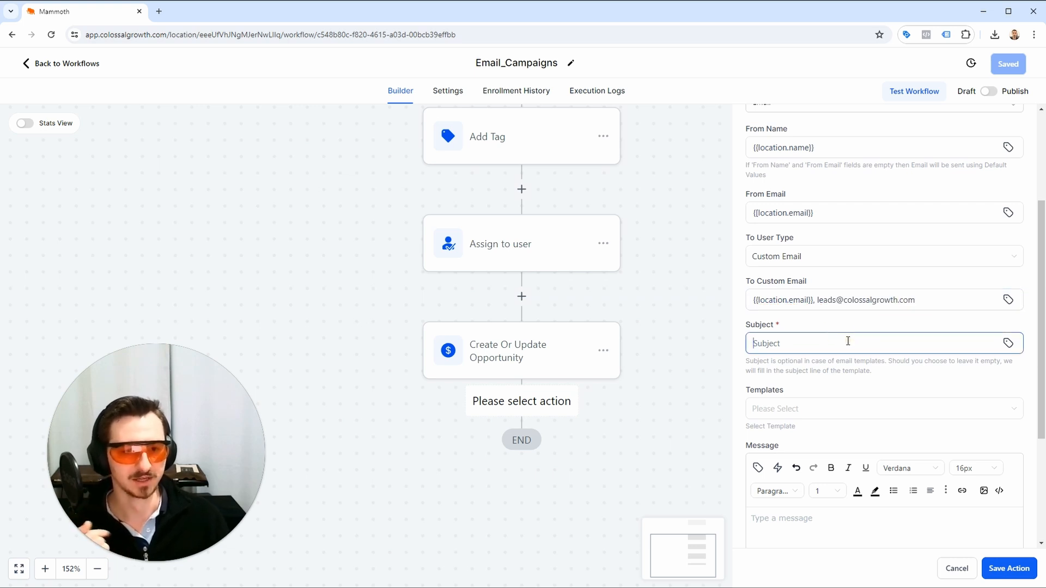
{"action": "type", "text": "New Lead MAgnet"}
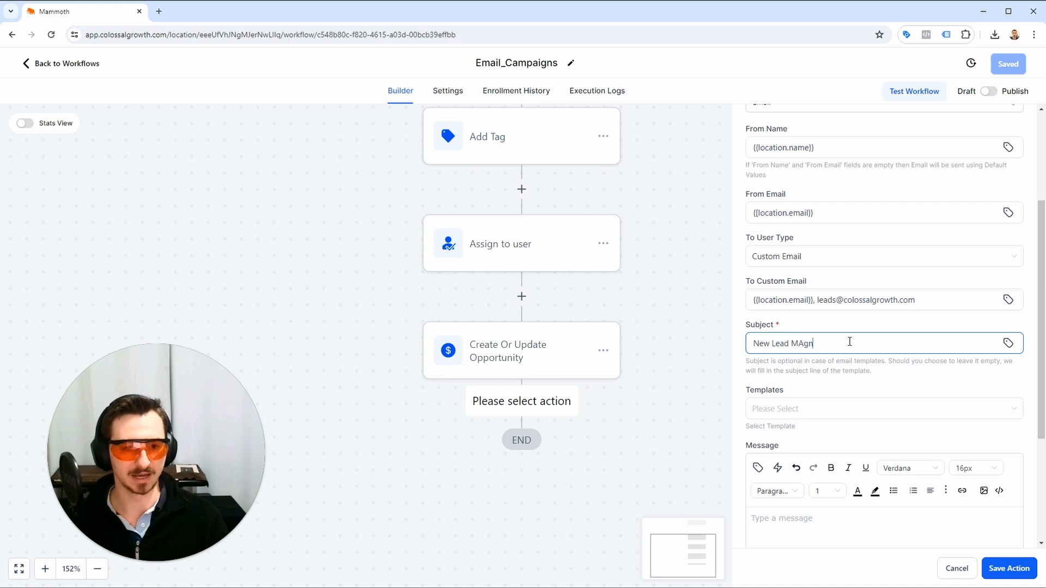
{"action": "key", "text": "BackSpace"}
{"action": "key", "text": "BackSpace"}
{"action": "type", "text": "net Lead"}
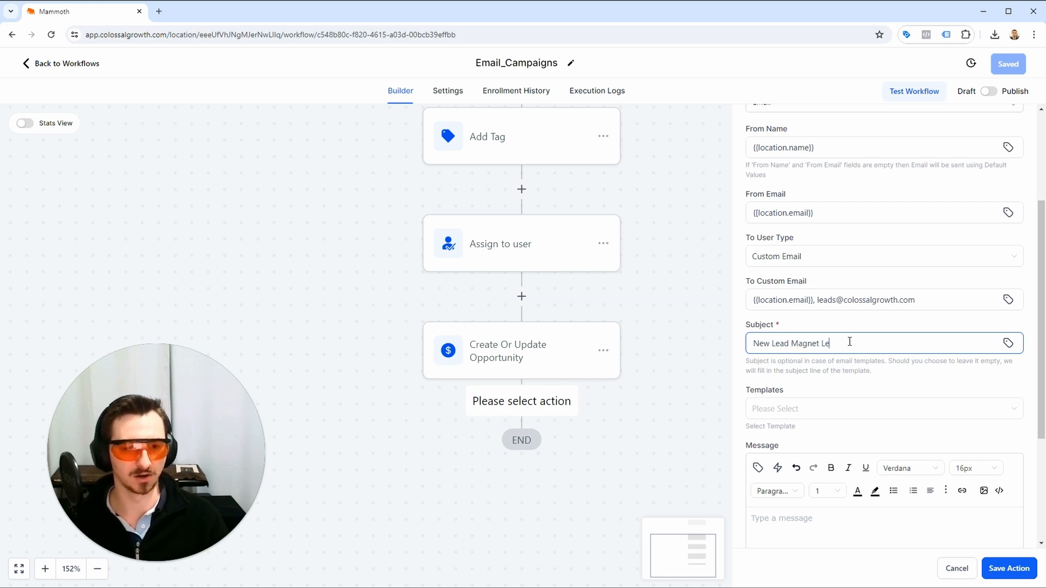
Write the notification message "** New Lead Magnet Lead for {{location.name}}".
{"action": "scroll", "coordinate": [849, 342], "scroll_direction": "down", "scroll_amount": 3}
{"action": "left_click", "coordinate": [945, 367]}
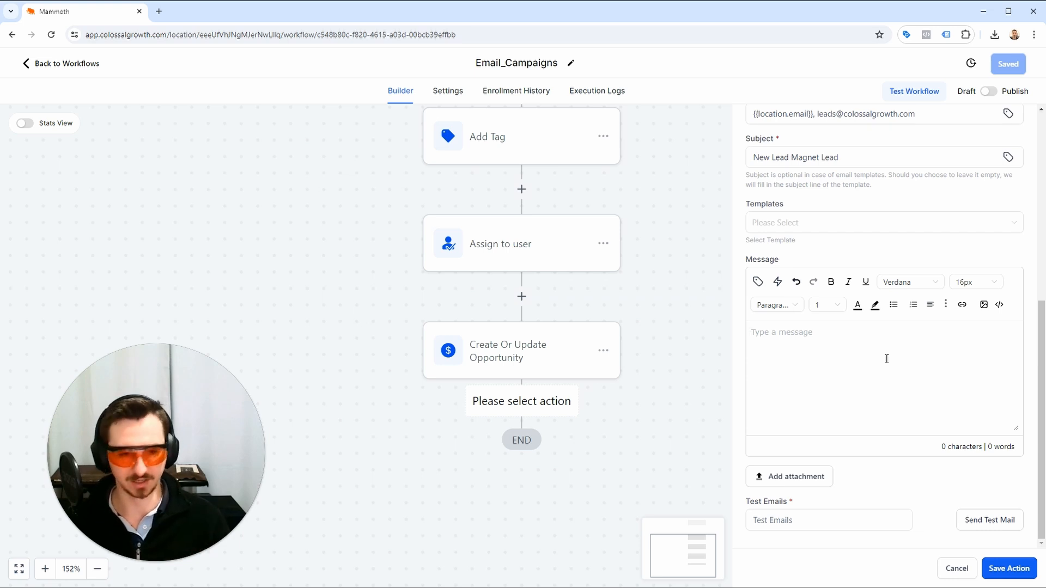
{"action": "type", "text": "**"}
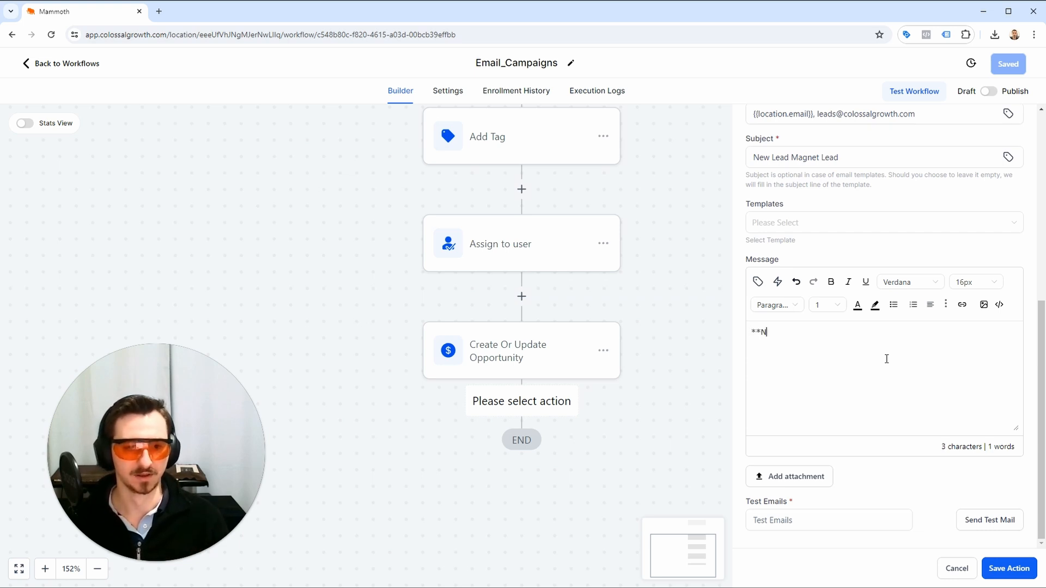
{"action": "type", "text": " New Lead Magnet"}
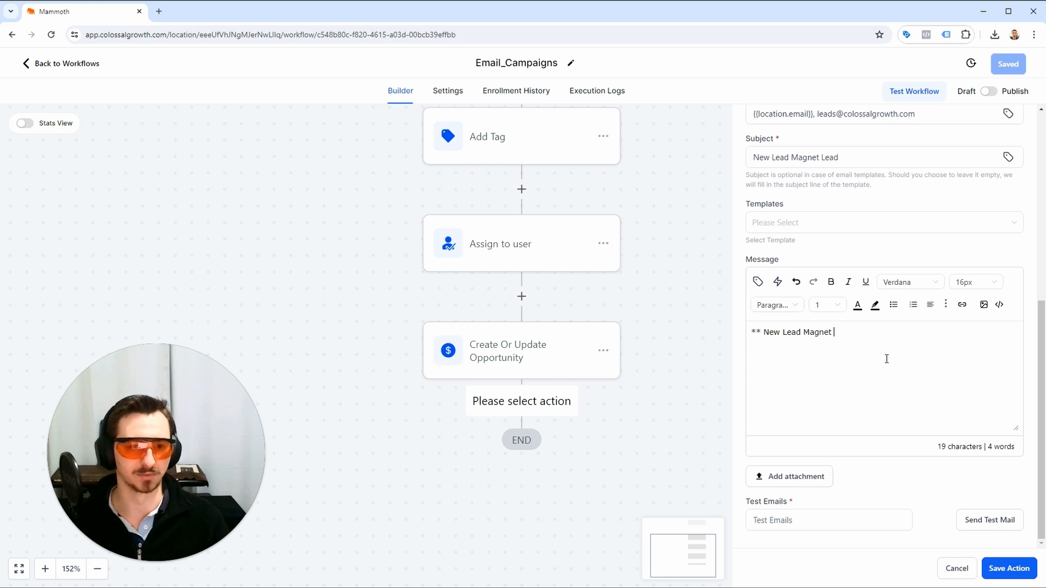
{"action": "type", "text": " Lead for {{"}
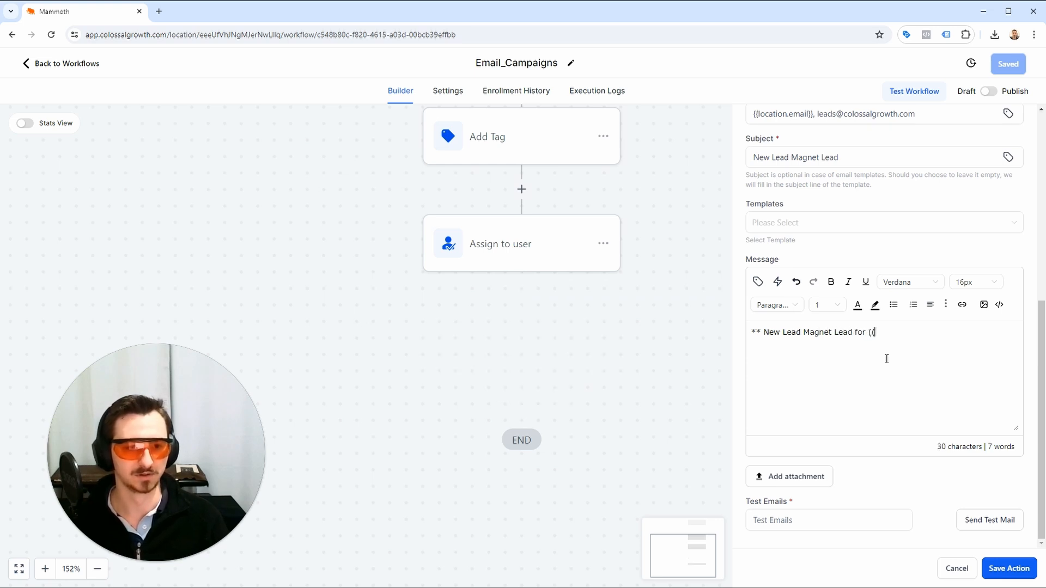
{"action": "type", "text": "location"}
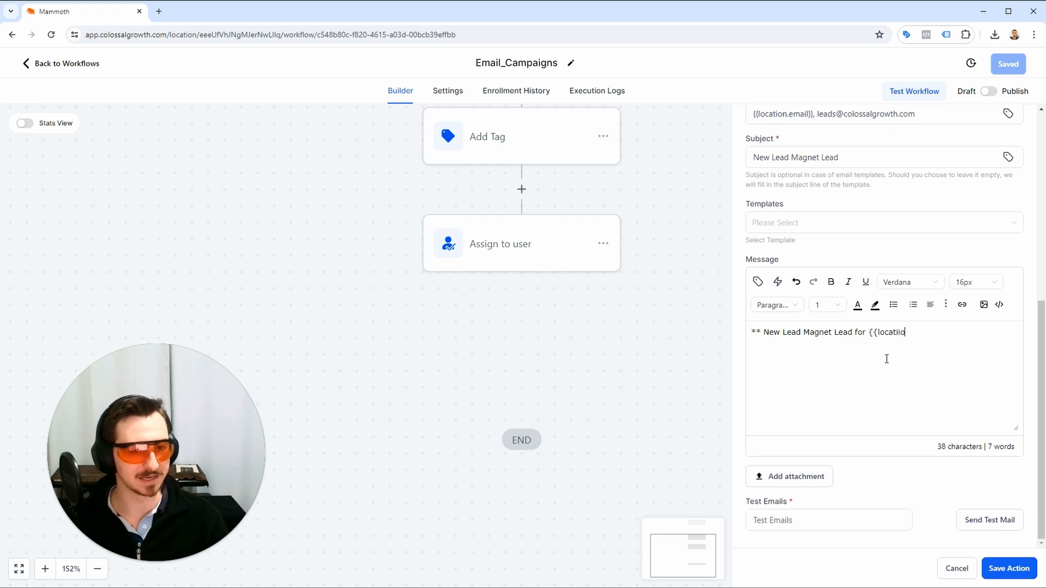
{"action": "type", "text": ".email"}
{"action": "key", "text": "BackSpace"}
{"action": "key", "text": "BackSpace"}
{"action": "key", "text": "BackSpace"}
{"action": "key", "text": "BackSpace"}
{"action": "key", "text": "BackSpace"}
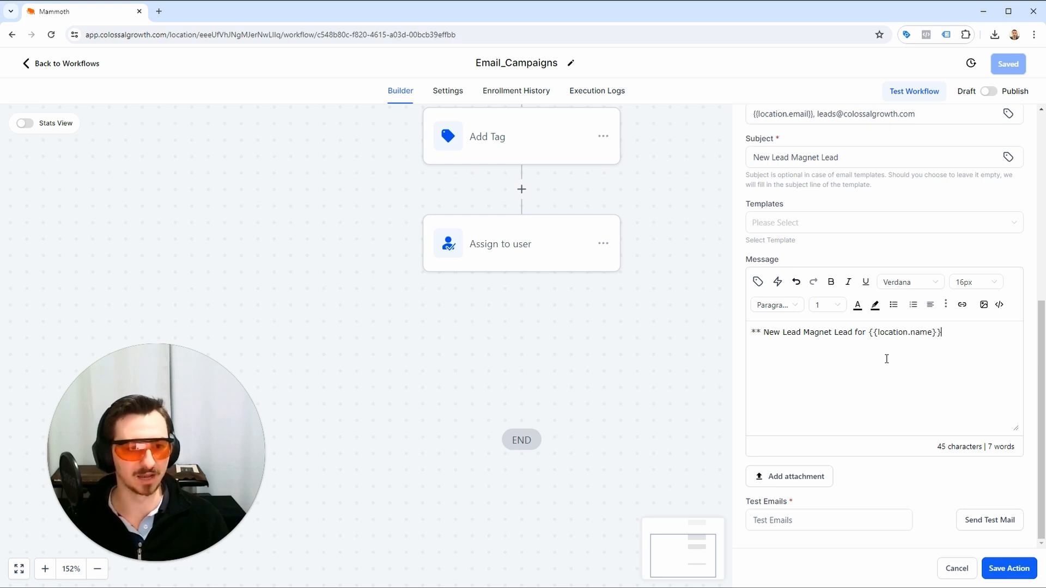
Check the notification's fields and try to save the action.
{"action": "scroll", "coordinate": [875, 305], "scroll_direction": "up", "scroll_amount": 5}
{"action": "scroll", "coordinate": [866, 250], "scroll_direction": "down", "scroll_amount": 4}
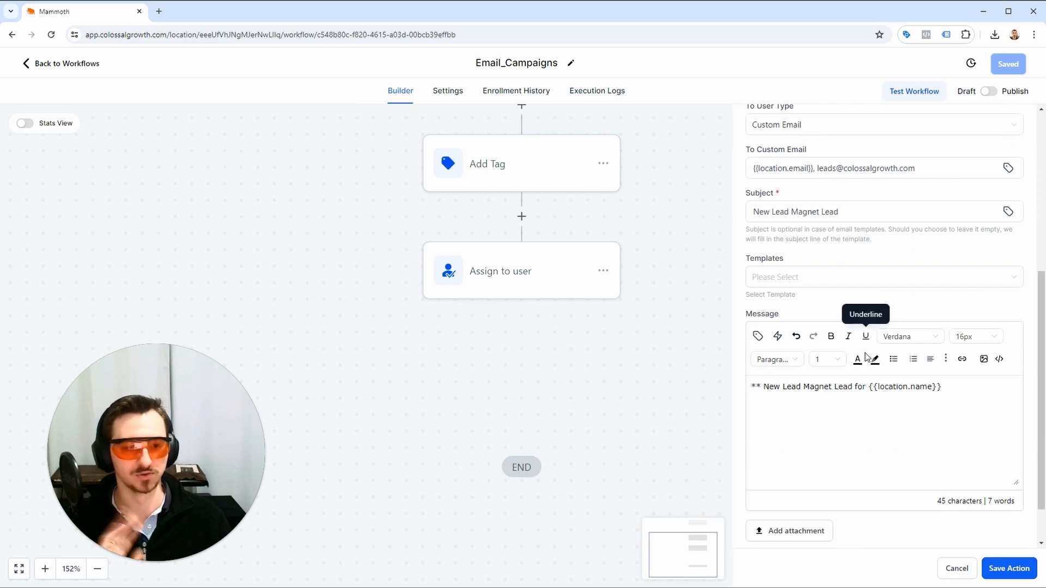
{"action": "left_click", "coordinate": [1011, 568]}
{"action": "left_click", "coordinate": [877, 279]}
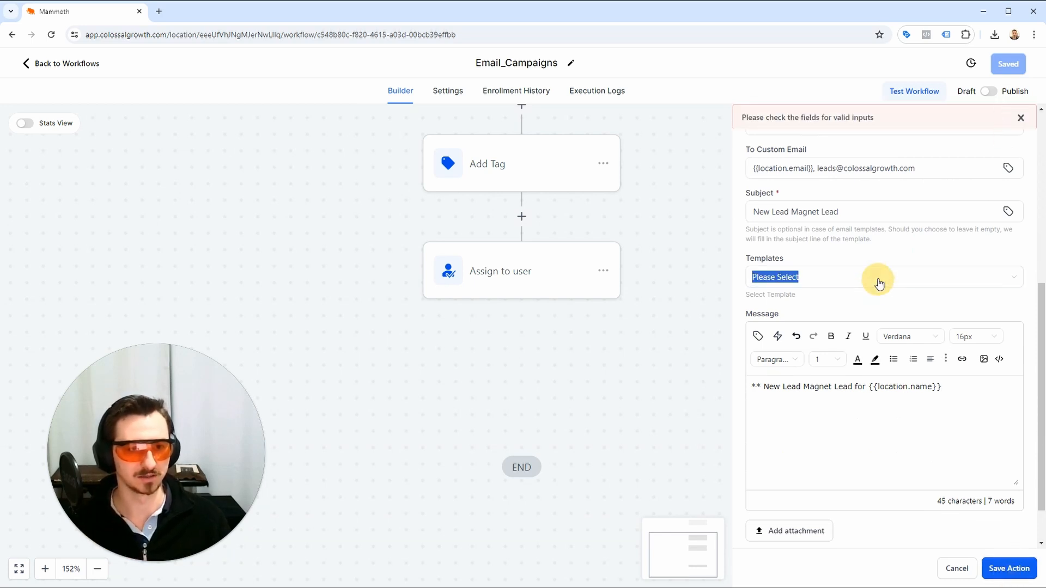
Re-enter the opening braces of {{location.email}} in the notification's From Email, then save the action and the workflow.
{"action": "scroll", "coordinate": [877, 283], "scroll_direction": "up", "scroll_amount": 6}
{"action": "left_click", "coordinate": [822, 405]}
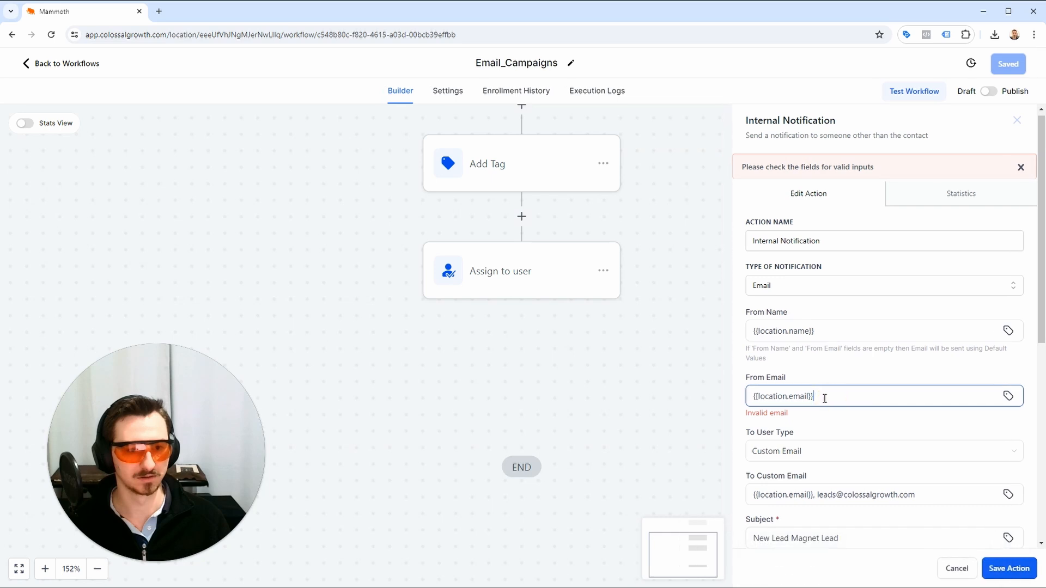
{"action": "left_click", "coordinate": [762, 396]}
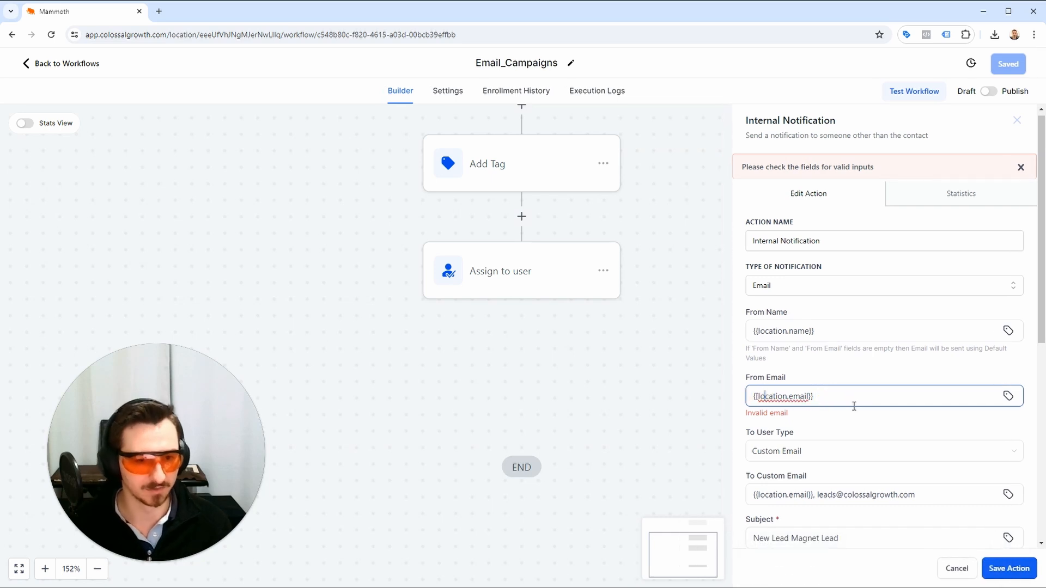
{"action": "key", "text": "Left"}
{"action": "key", "text": "BackSpace"}
{"action": "key", "text": "Delete"}
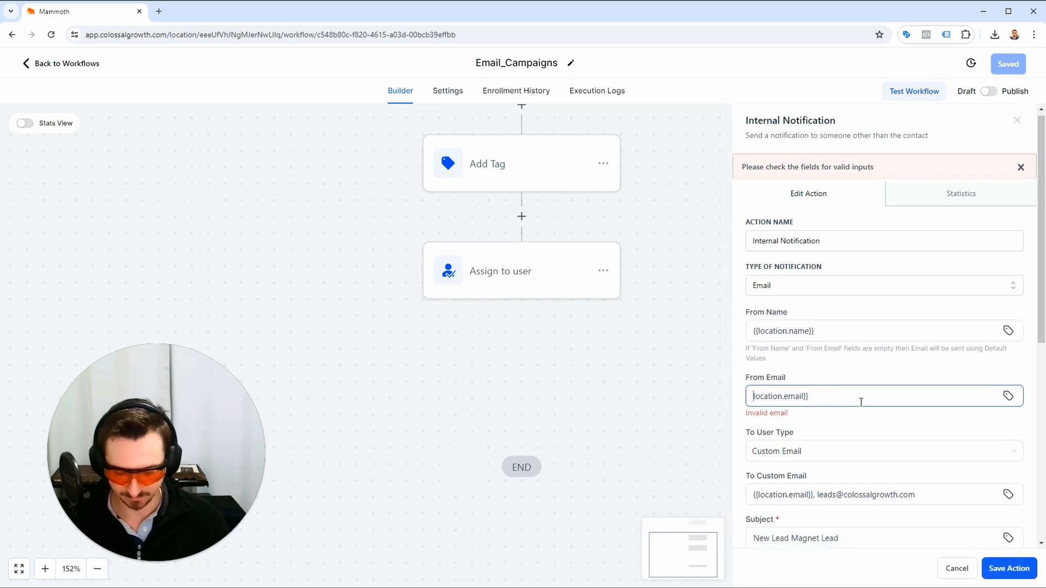
{"action": "type", "text": "{{"}
{"action": "left_click", "coordinate": [1024, 571]}
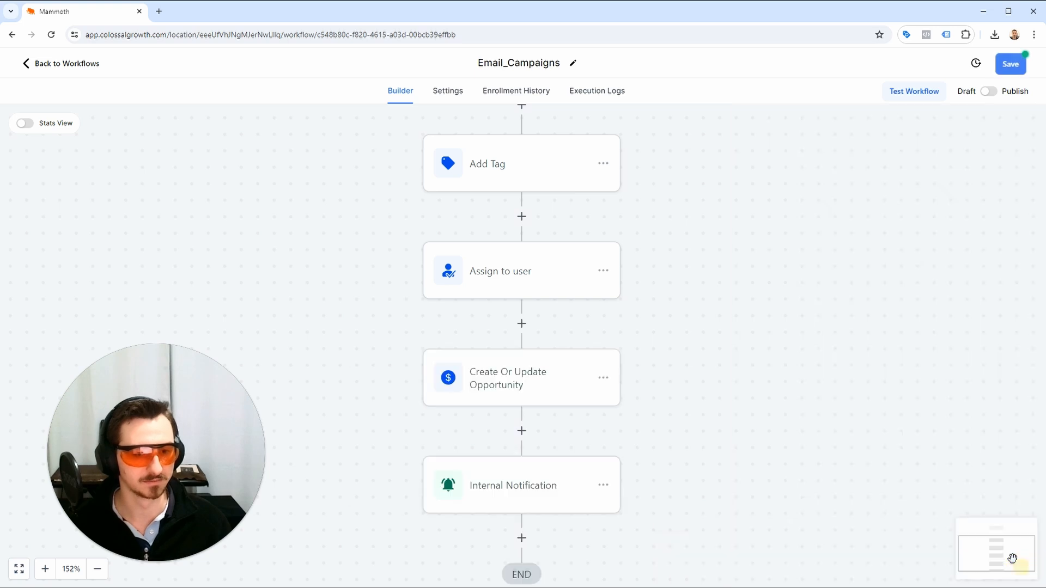
Reopen the Internal Notification action and end the message's heading line with "**".
{"action": "left_click", "coordinate": [523, 487]}
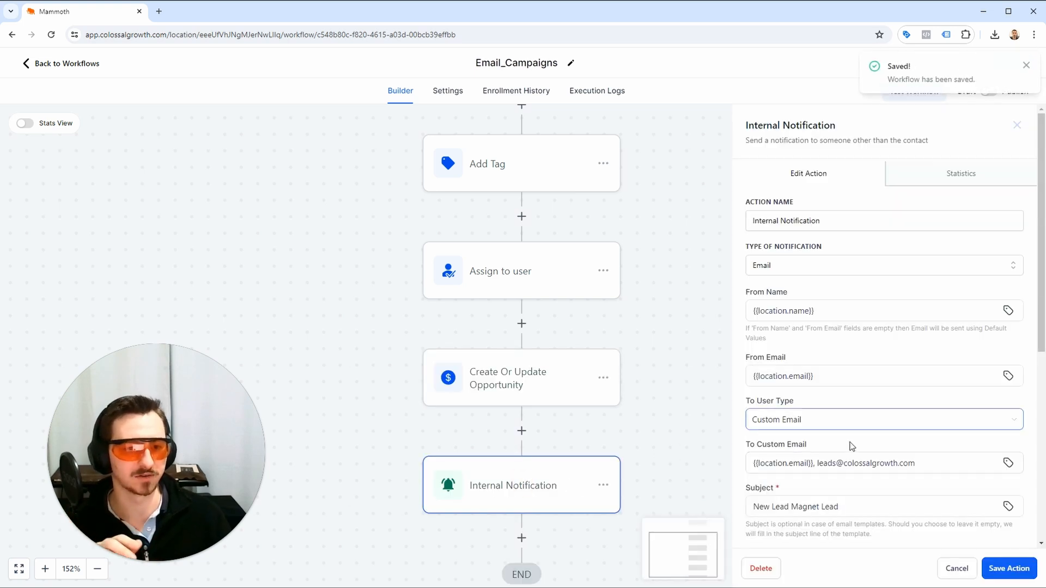
{"action": "scroll", "coordinate": [839, 414], "scroll_direction": "down", "scroll_amount": 6}
{"action": "left_click_drag", "start_coordinate": [828, 361], "coordinate": [816, 356]}
{"action": "left_click", "coordinate": [982, 353]}
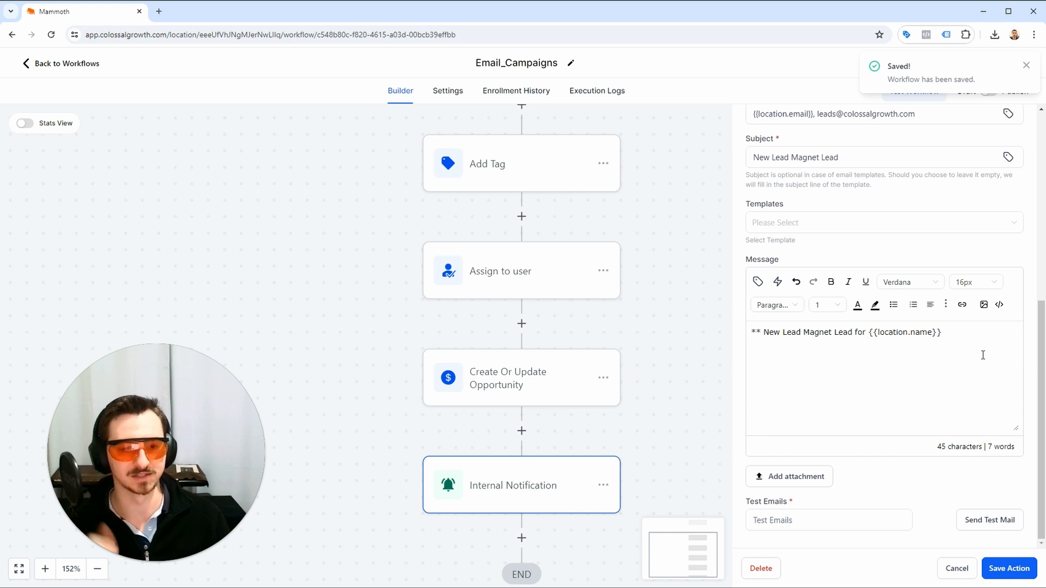
{"action": "type", "text": "**"}
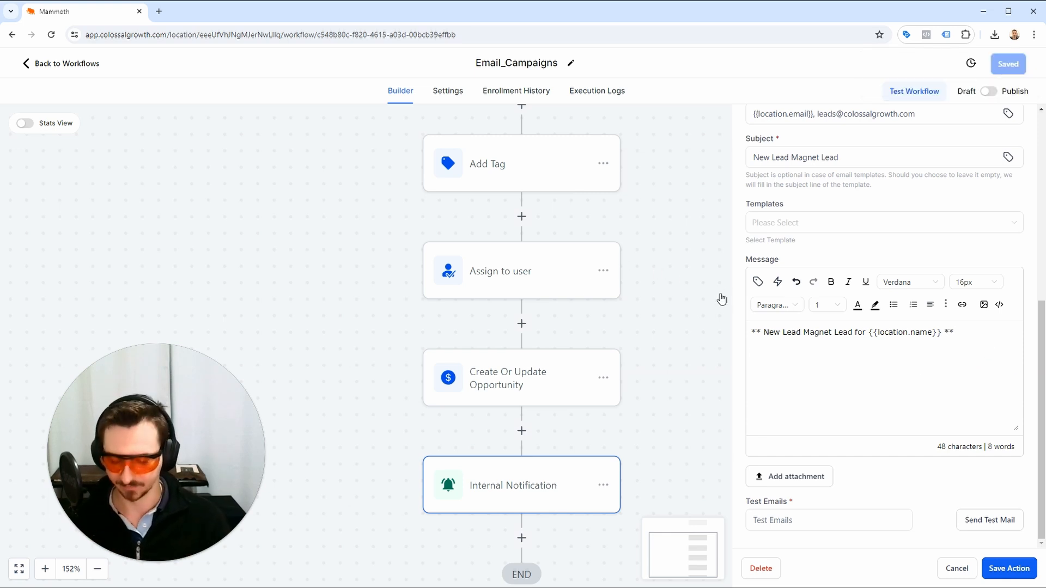
{"action": "type", "text": "Full nam,e"}
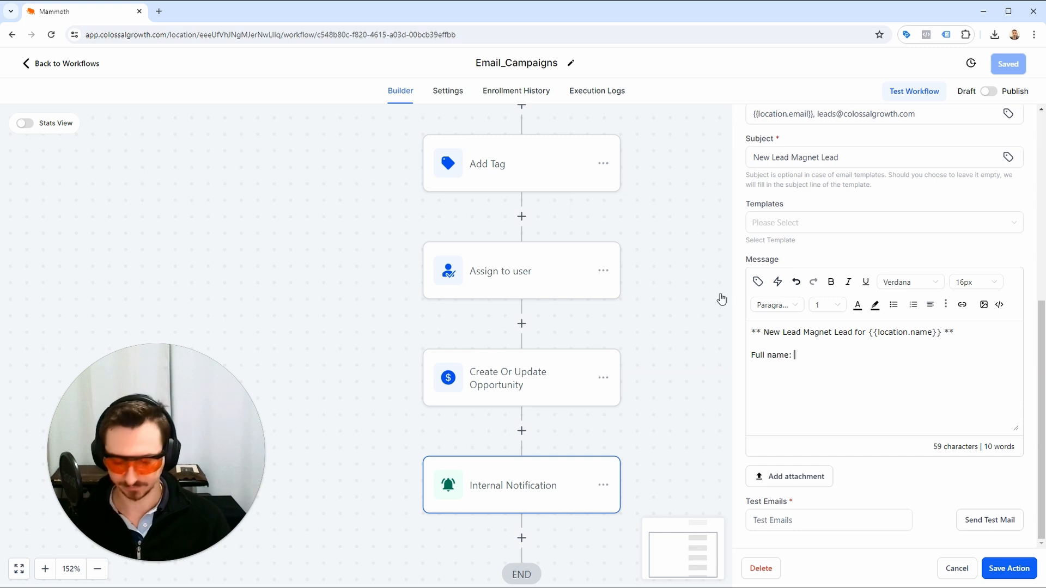
{"action": "type", "text": " {[con"}
Add the line "Full name: {{contact.name}}" below the heading of the notification message.
{"action": "key", "text": "BackSpace"}
{"action": "key", "text": "BackSpace"}
{"action": "key", "text": "BackSpace"}
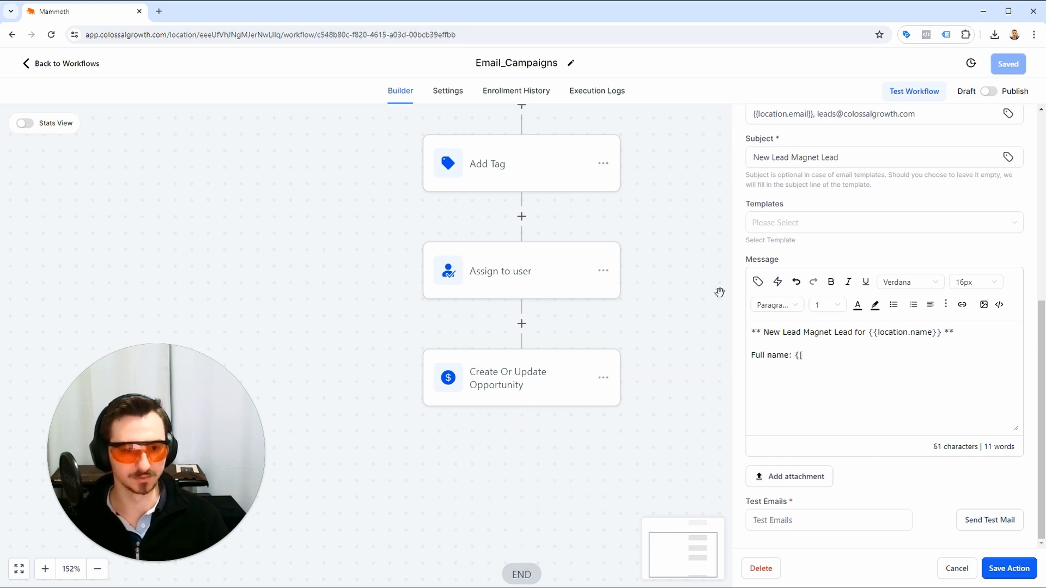
{"action": "type", "text": "contact.name}}"}
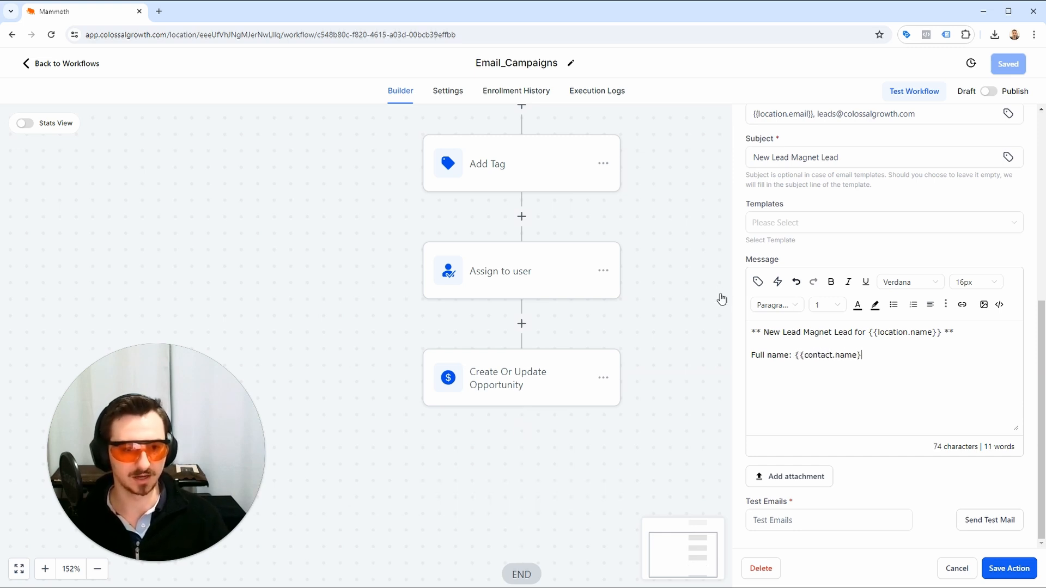
Add an "Email:" line to the message with the contact's email custom value, {{contact.email}}.
{"action": "key", "text": "Return"}
{"action": "type", "text": "Email:"}
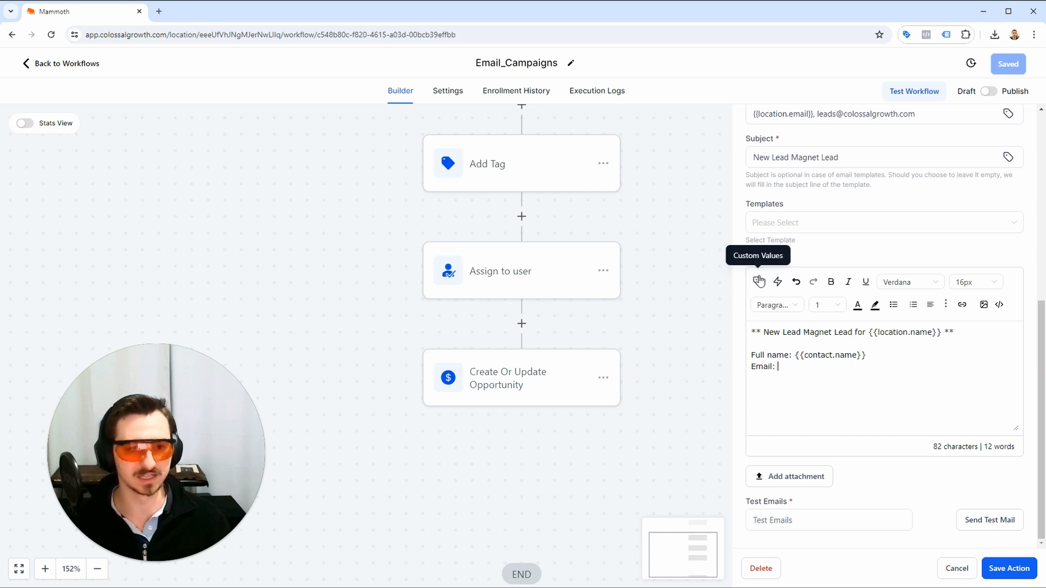
{"action": "left_click", "coordinate": [759, 282]}
{"action": "left_click", "coordinate": [738, 311]}
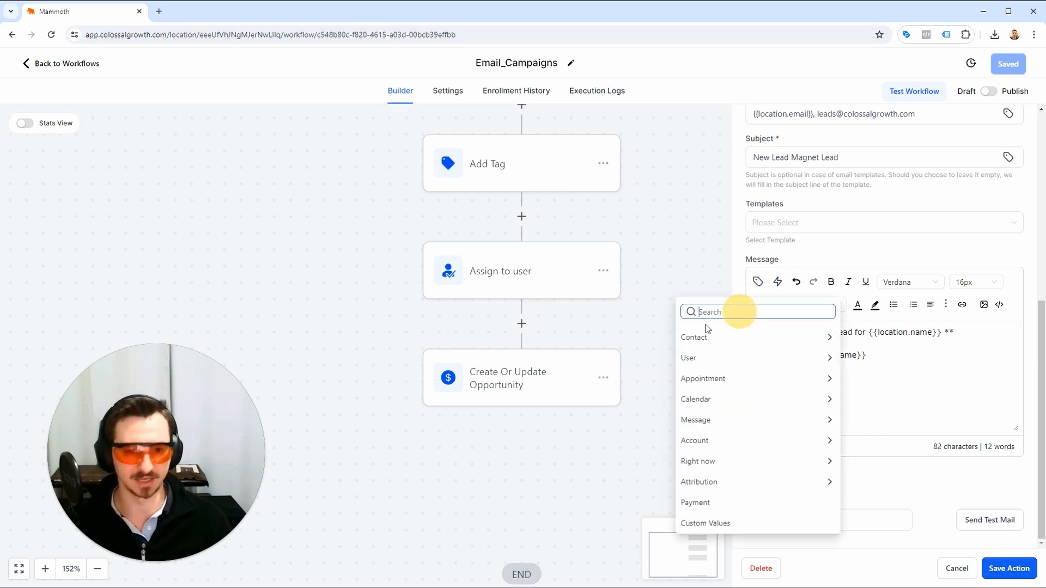
{"action": "type", "text": "email"}
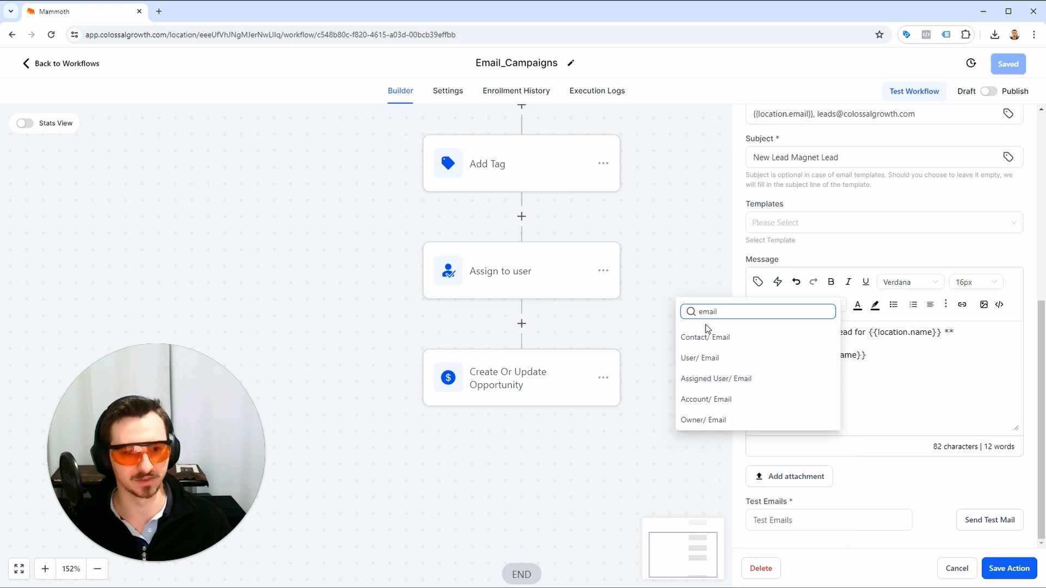
{"action": "left_click", "coordinate": [718, 338]}
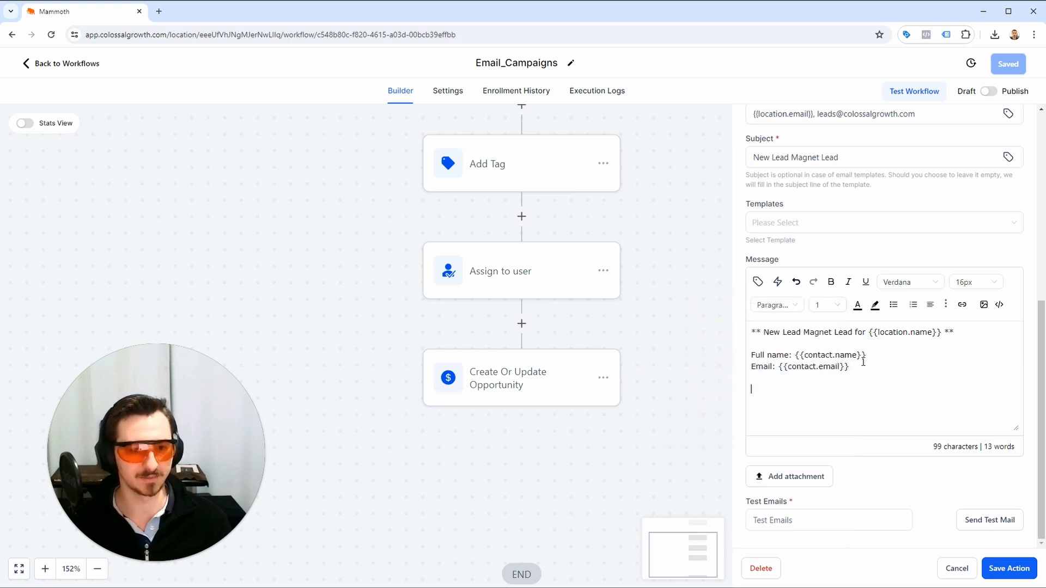
{"action": "key", "text": "Return"}
{"action": "double_click", "coordinate": [786, 370]}
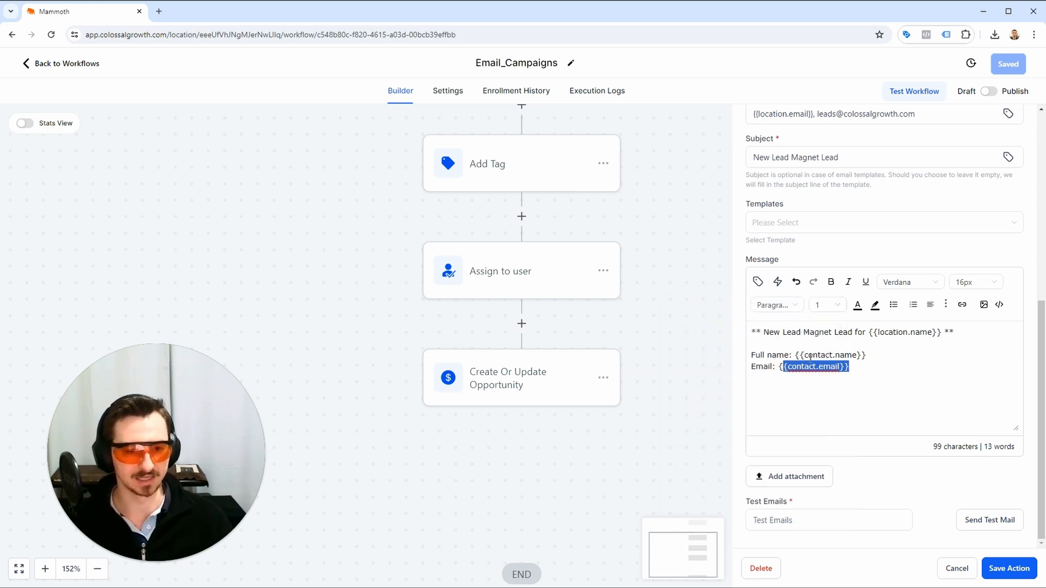
{"action": "left_click", "coordinate": [808, 360]}
{"action": "double_click", "coordinate": [797, 365]}
{"action": "left_click", "coordinate": [863, 367]}
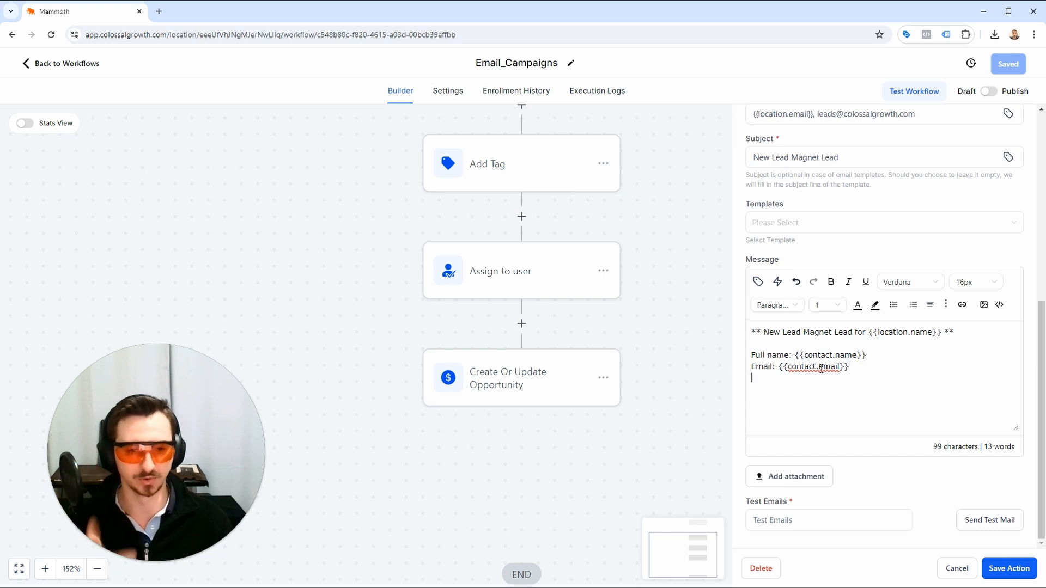
Add a "Phone:" line to the message with the contact's phone custom value, {{contact.phone}}.
{"action": "type", "text": "Phone:"}
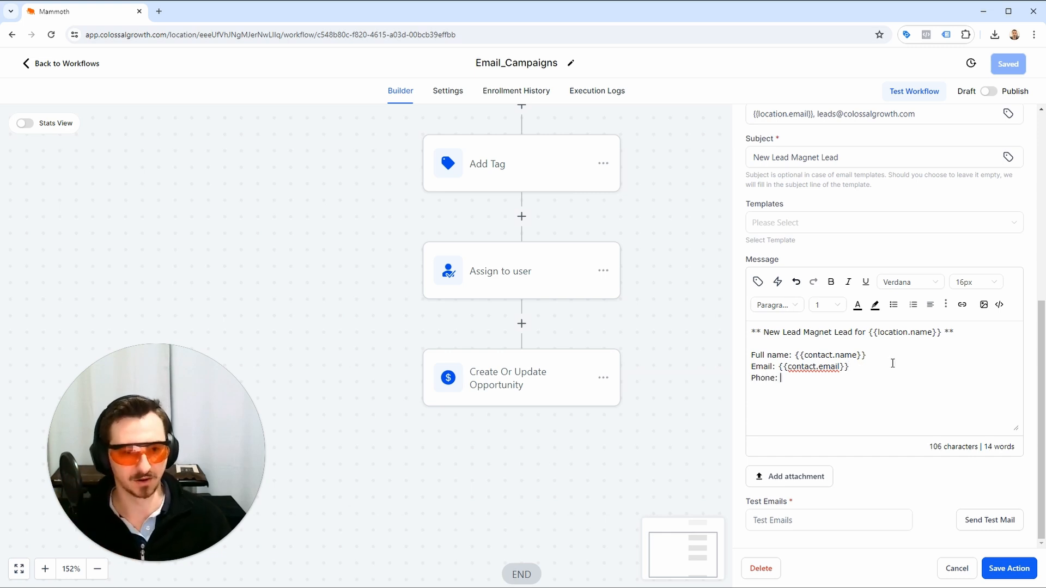
{"action": "left_click", "coordinate": [758, 282]}
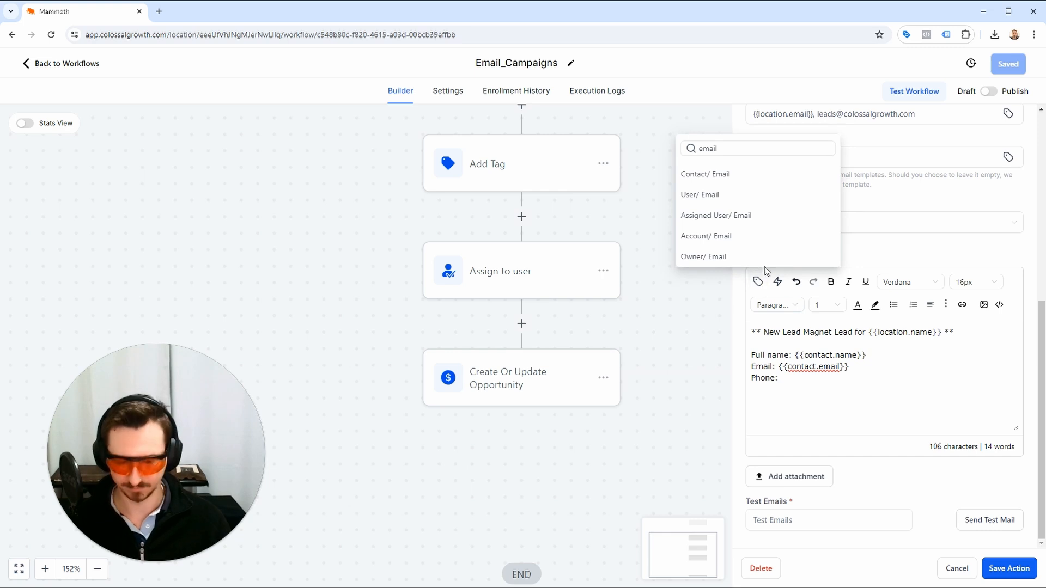
{"action": "left_click_drag", "start_coordinate": [773, 148], "coordinate": [704, 165]}
{"action": "type", "text": "phone"}
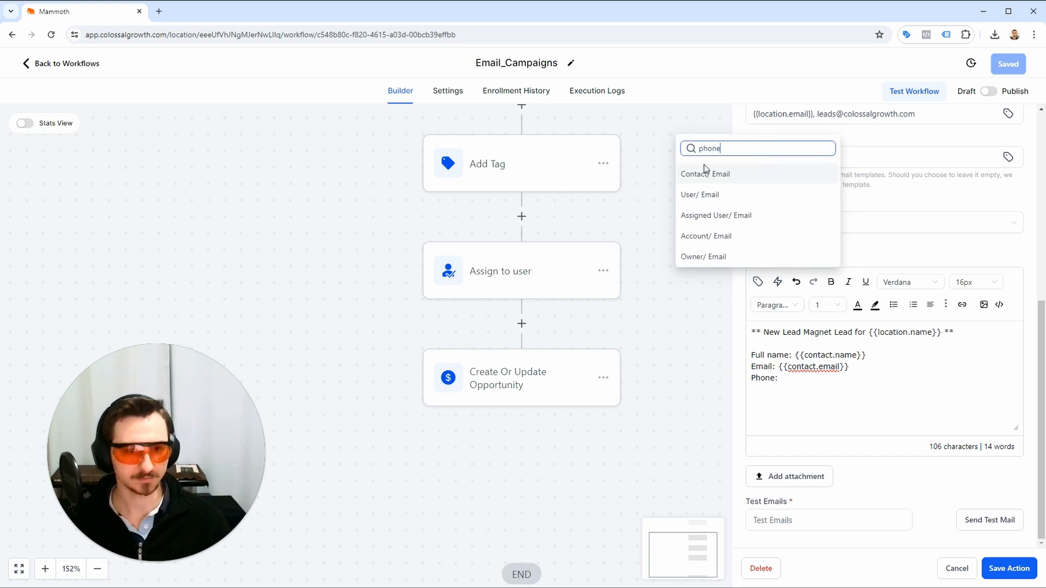
{"action": "left_click", "coordinate": [725, 65]}
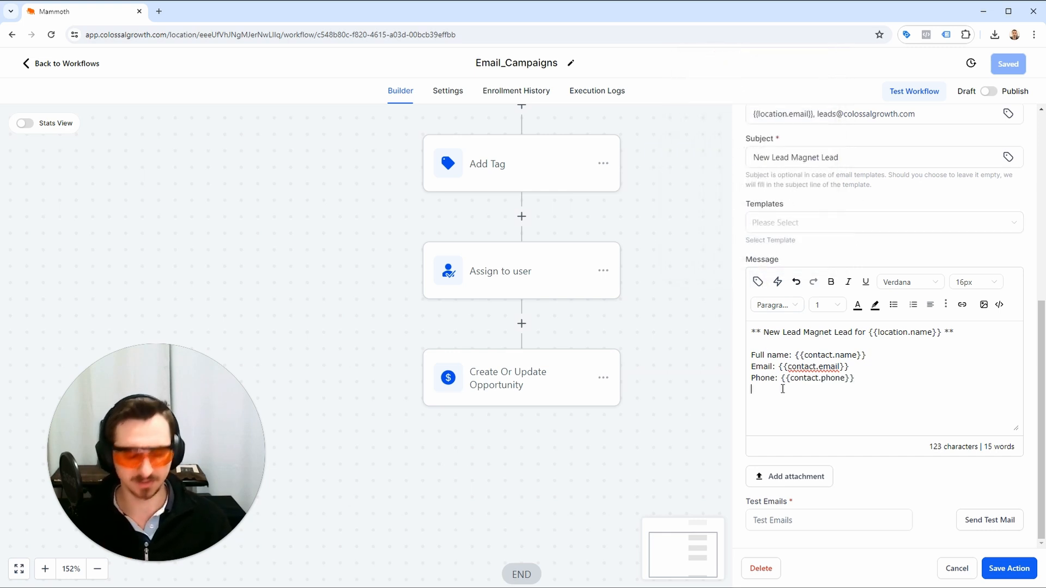
Add a raw phone line with the {{contact.phone_raw}} custom value, then save the notification action and the workflow.
{"action": "type", "text": "Phione (raw"}
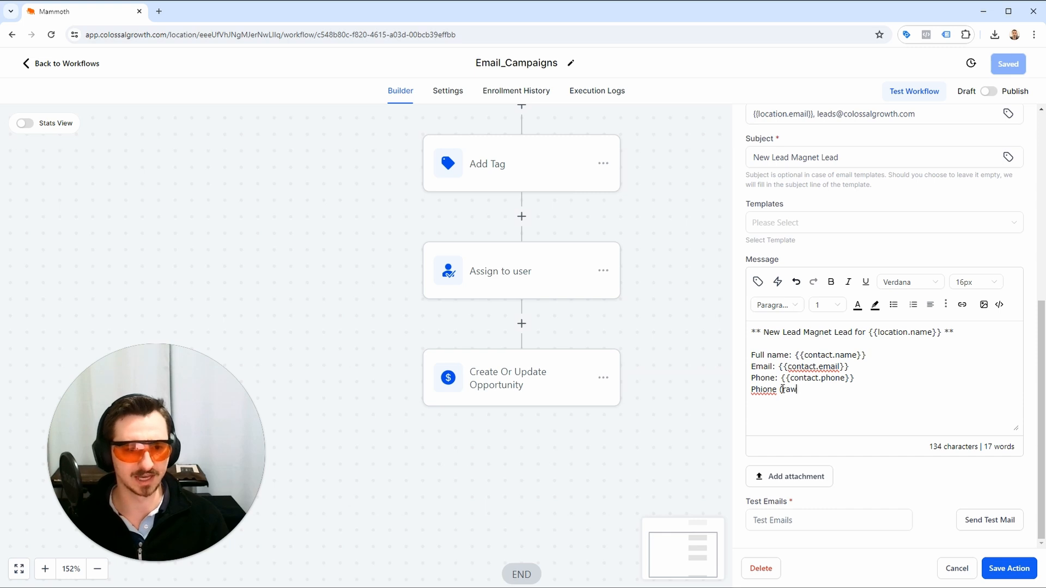
{"action": "type", "text": "):"}
{"action": "left_click", "coordinate": [757, 282]}
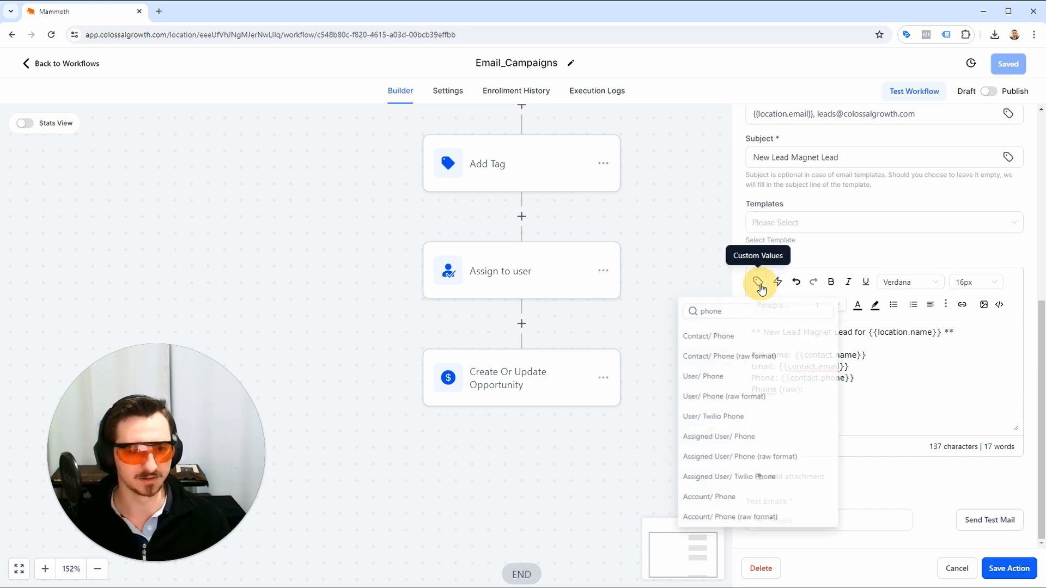
{"action": "left_click", "coordinate": [747, 361]}
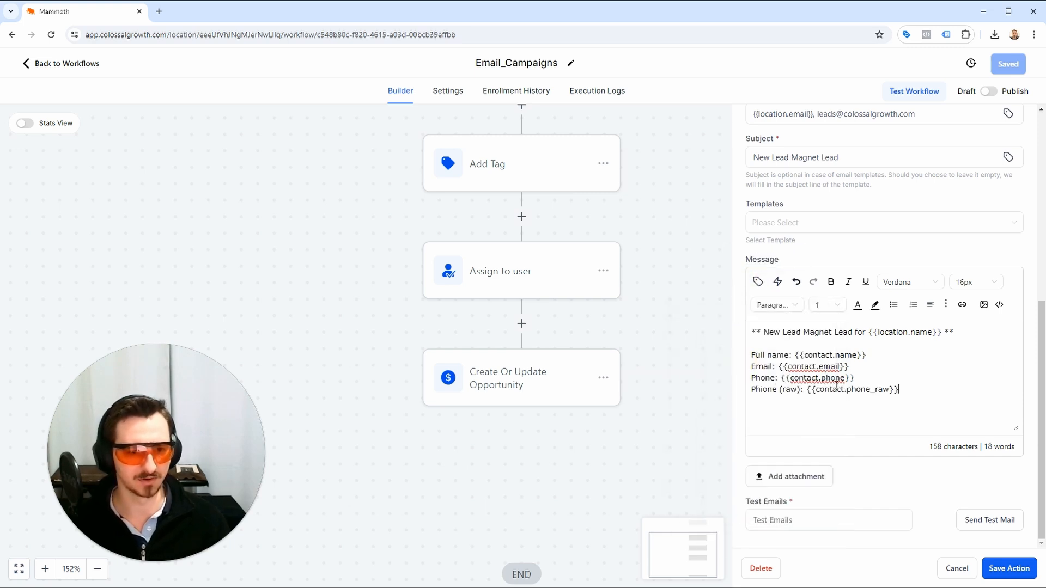
{"action": "key", "text": "Return"}
{"action": "key", "text": "Return"}
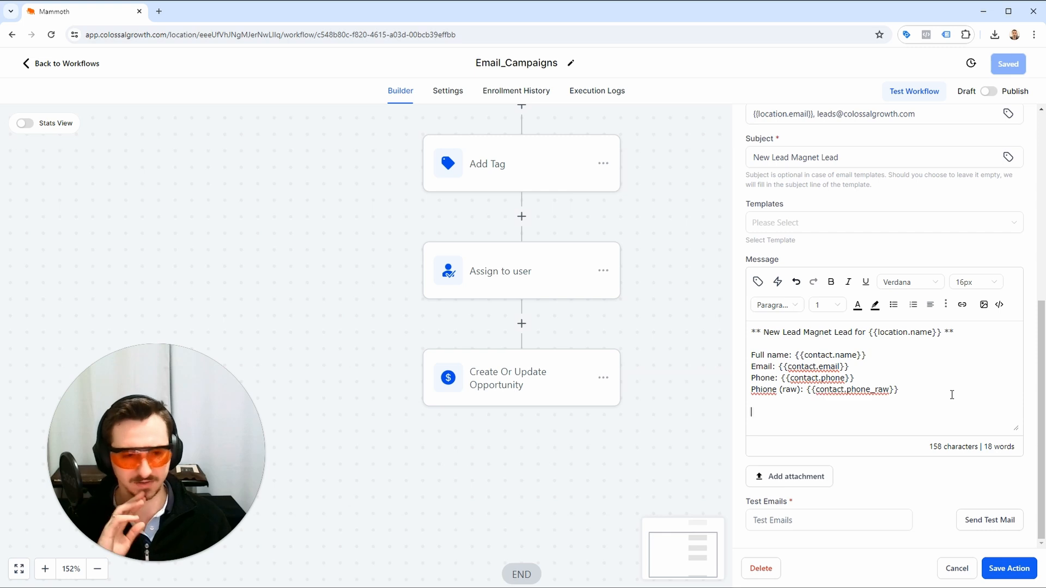
{"action": "left_click", "coordinate": [997, 569]}
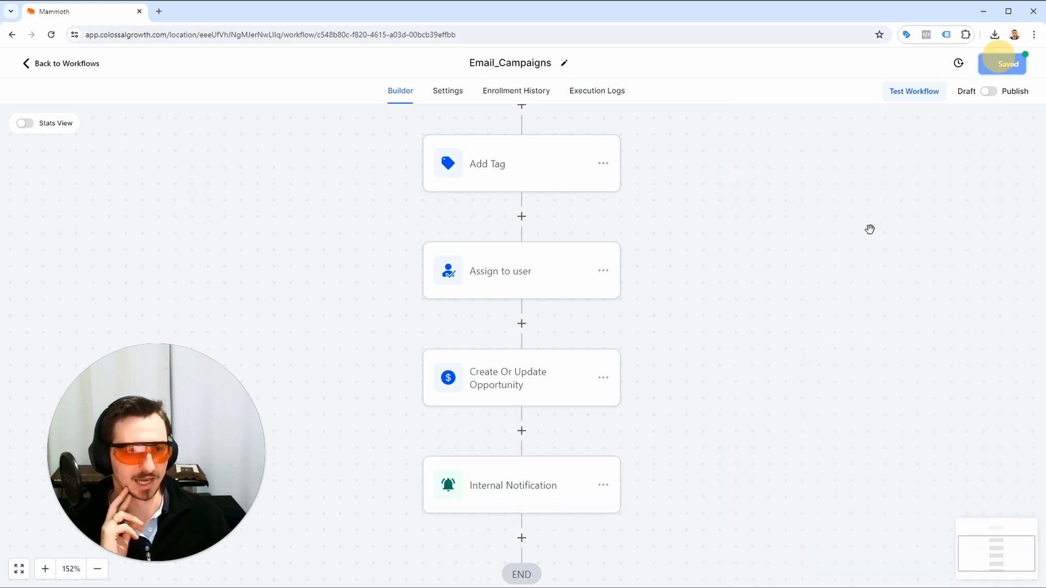
Review the workflow's sequence of actions from Add Tag through Internal Notification to the end.
{"action": "scroll", "coordinate": [632, 377], "scroll_direction": "up", "scroll_amount": 5}
{"action": "scroll", "coordinate": [632, 376], "scroll_direction": "down", "scroll_amount": 8}
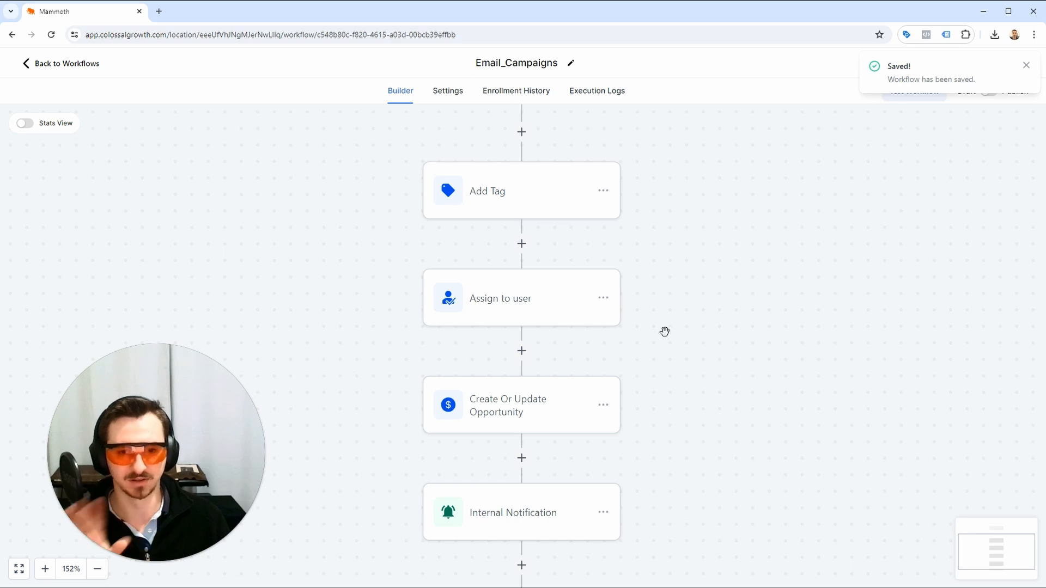
{"action": "scroll", "coordinate": [674, 323], "scroll_direction": "down", "scroll_amount": 1}
{"action": "scroll", "coordinate": [676, 319], "scroll_direction": "up", "scroll_amount": 1}
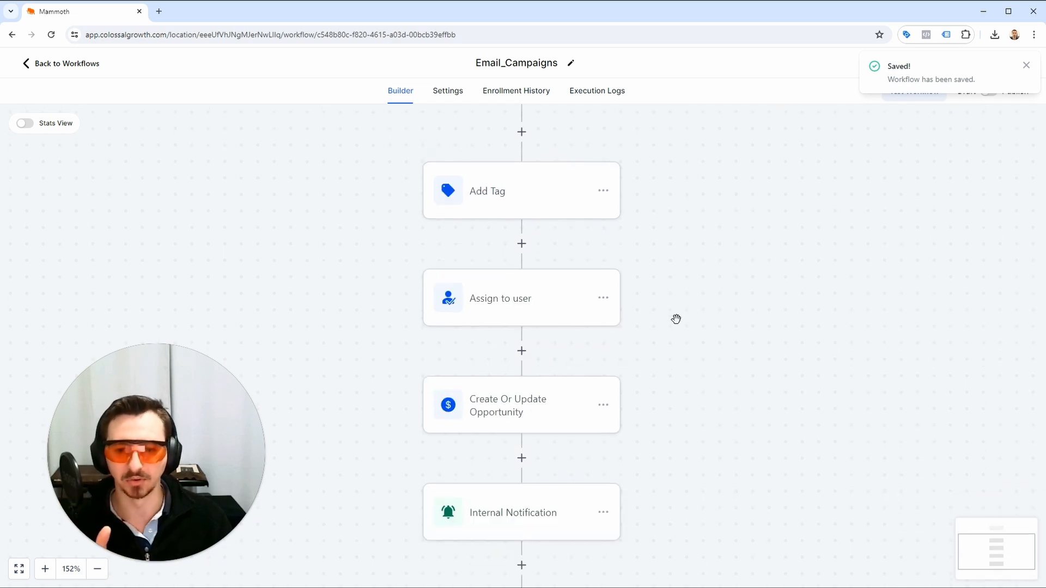
{"action": "scroll", "coordinate": [675, 319], "scroll_direction": "up", "scroll_amount": 3}
{"action": "scroll", "coordinate": [676, 319], "scroll_direction": "down", "scroll_amount": 1}
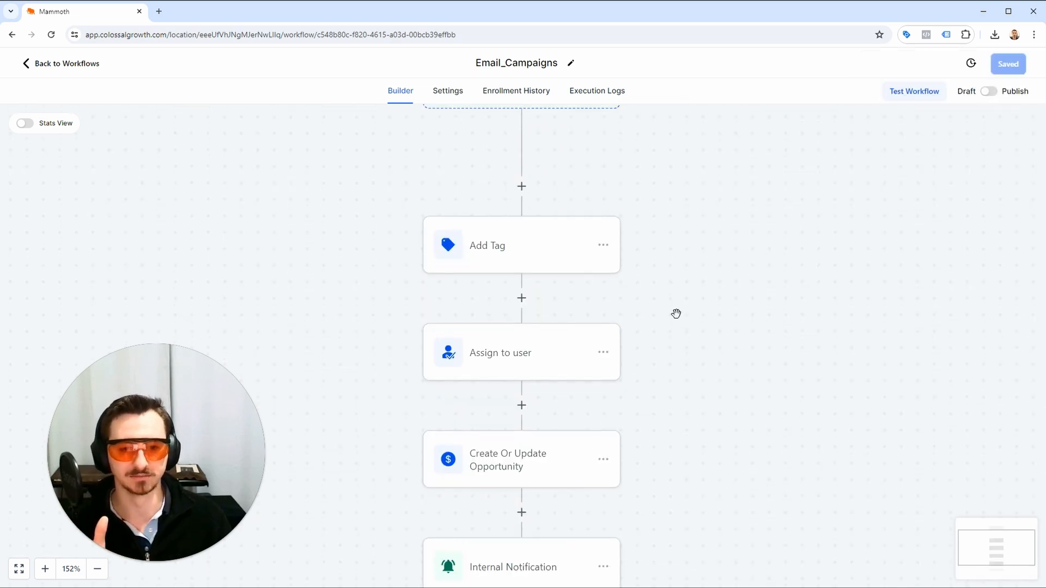
{"action": "scroll", "coordinate": [675, 313], "scroll_direction": "down", "scroll_amount": 4}
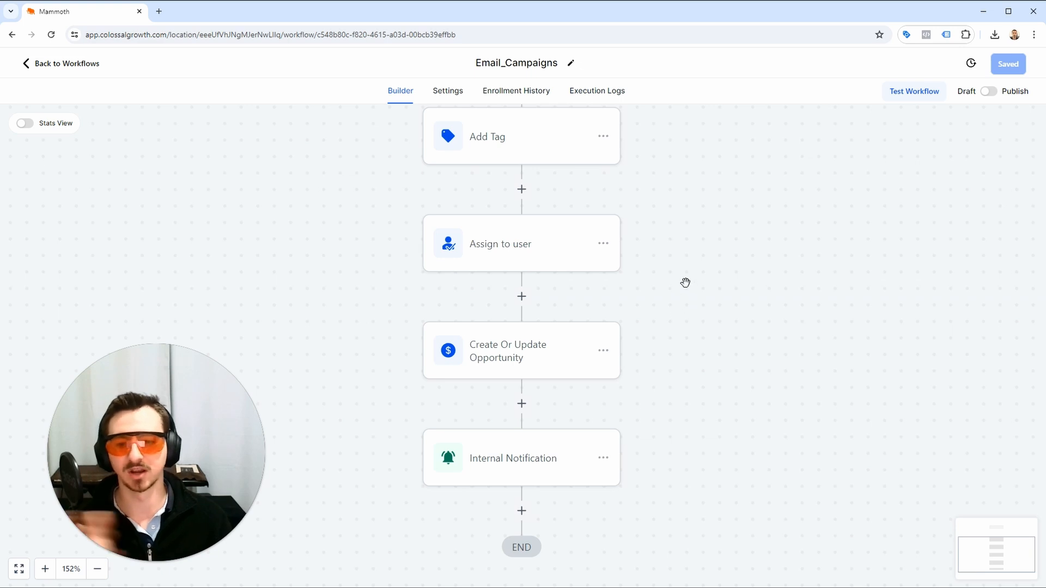
{"action": "scroll", "coordinate": [684, 283], "scroll_direction": "down", "scroll_amount": 4}
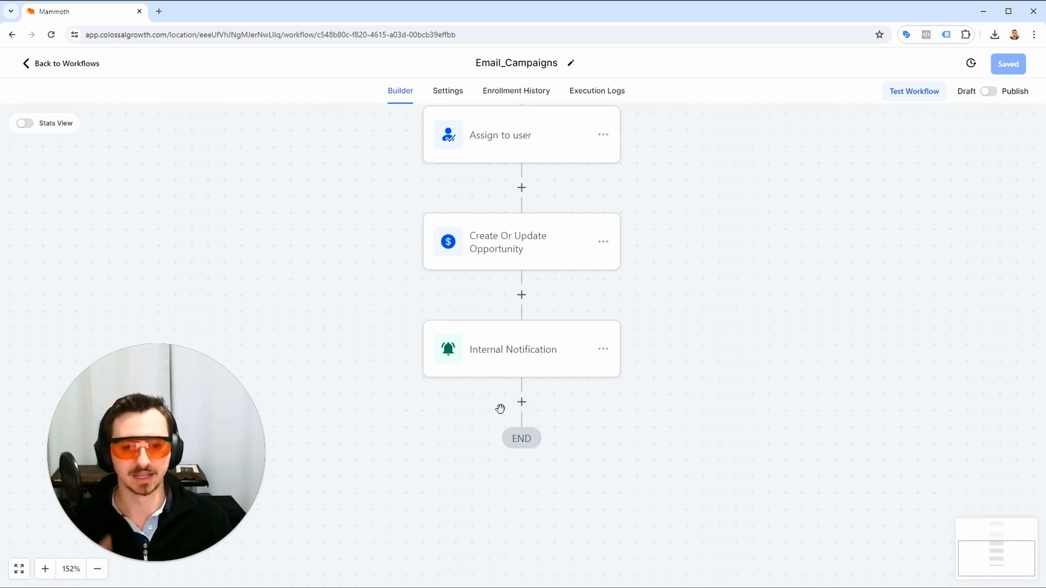
Add a Send Email action after the Internal Notification at the end of the workflow.
{"action": "left_click", "coordinate": [521, 403]}
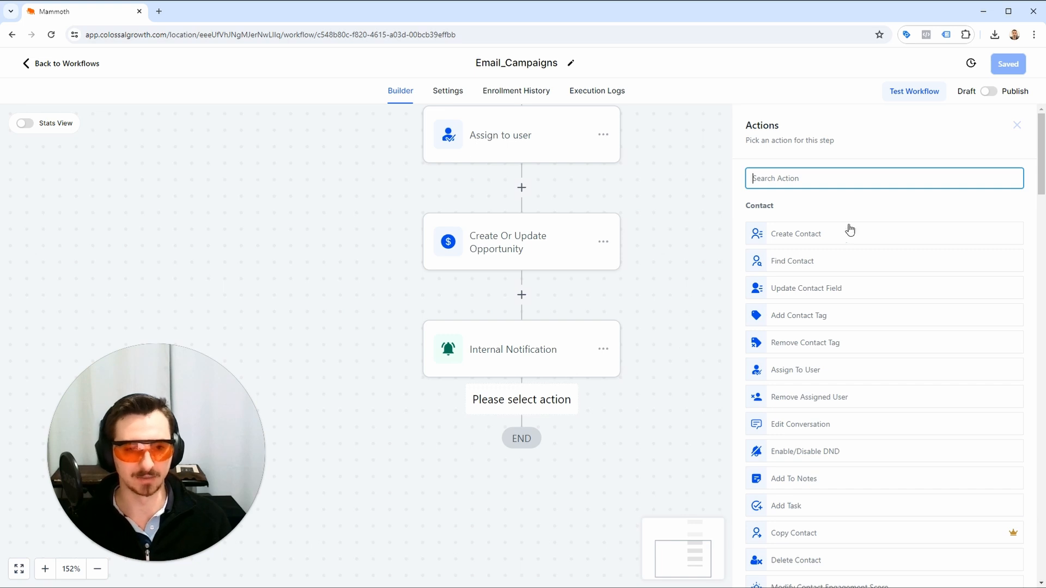
{"action": "type", "text": "email"}
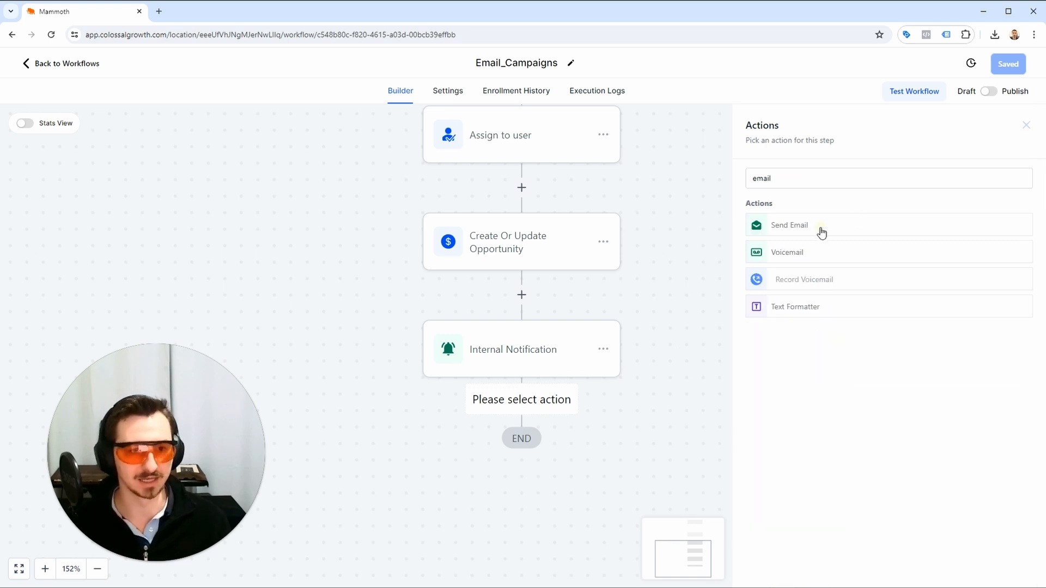
{"action": "left_click", "coordinate": [817, 229]}
Set the email action's From Name to {{location.name}}.
{"action": "left_click", "coordinate": [799, 266]}
{"action": "type", "text": "{{"}
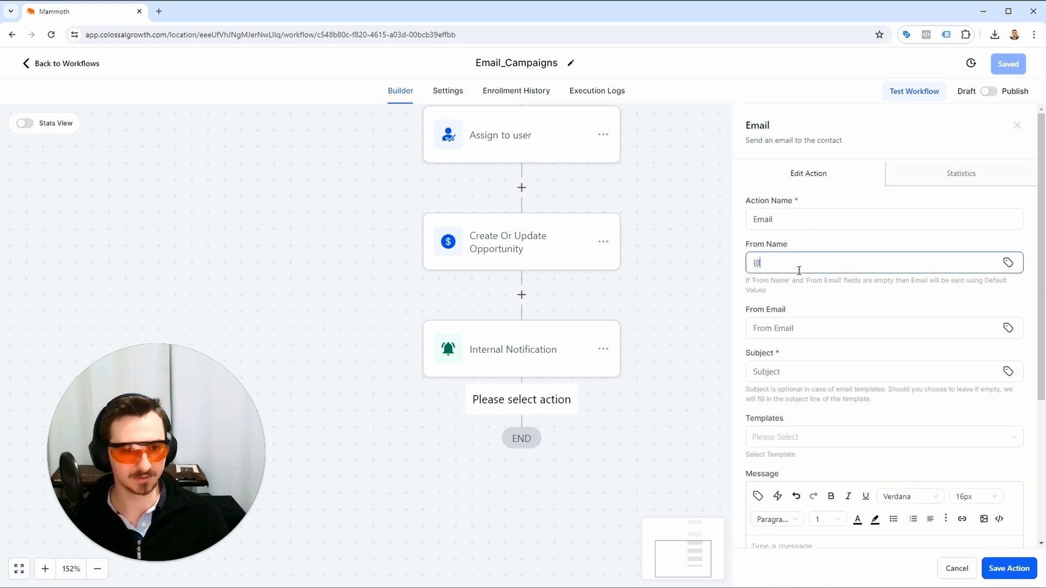
{"action": "type", "text": "locoat"}
{"action": "key", "text": "ctrl+a"}
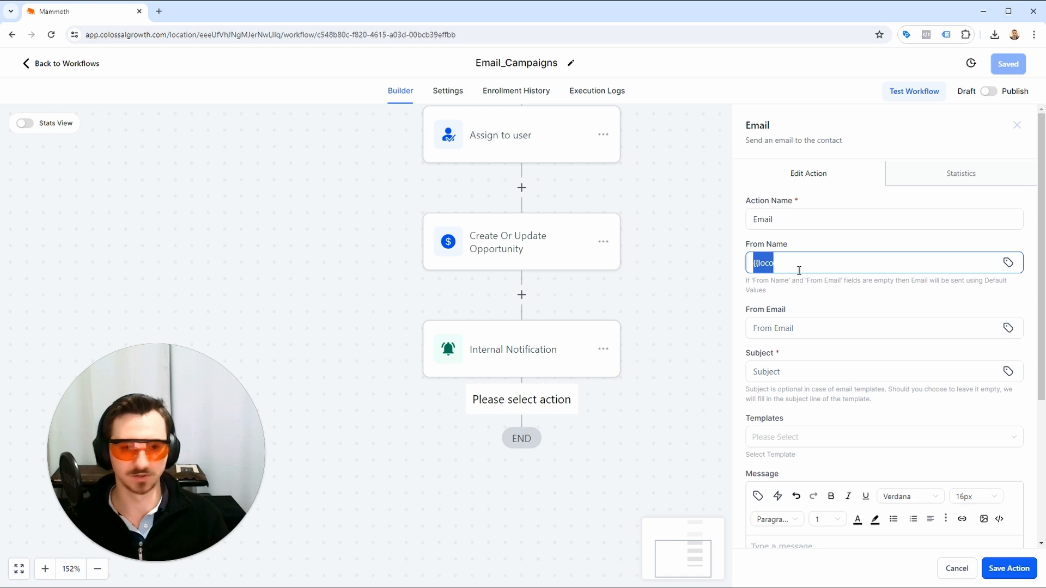
{"action": "type", "text": "{{"}
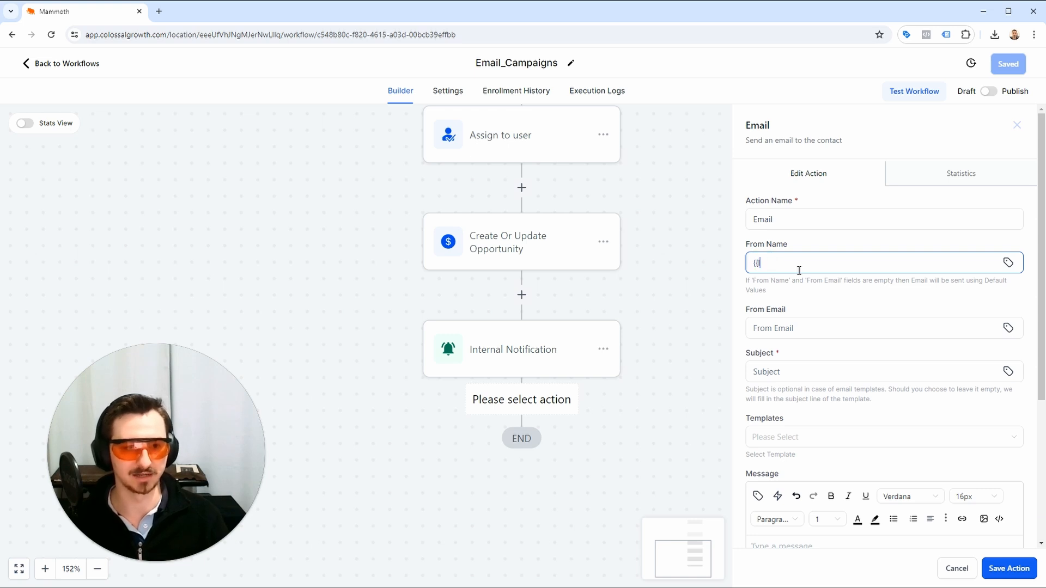
{"action": "type", "text": "location.name"}
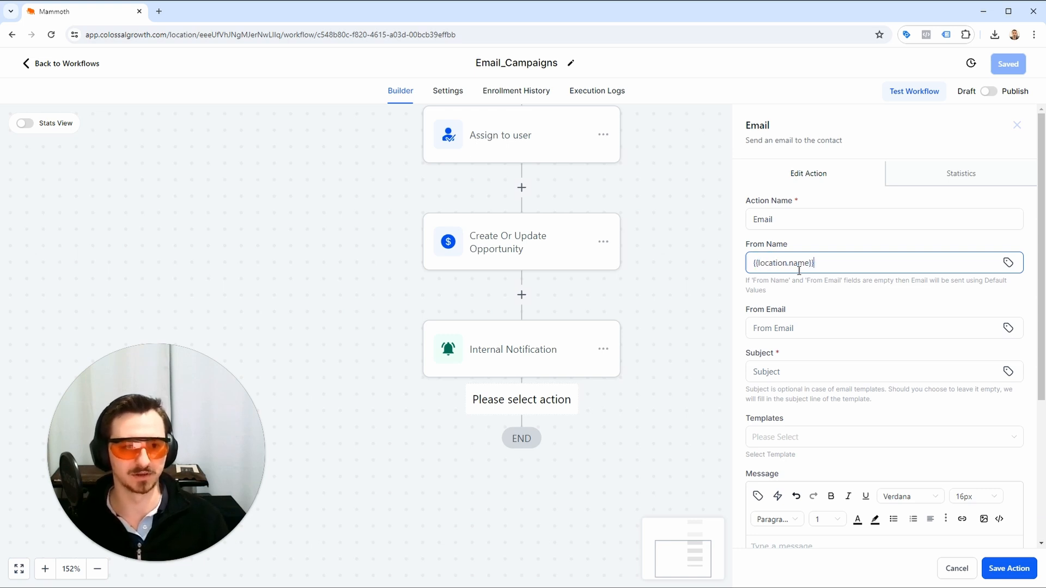
Set the email action's From Email to {{location.email}} and move on to its Subject.
{"action": "left_click", "coordinate": [804, 325]}
{"action": "type", "text": "{{location"}
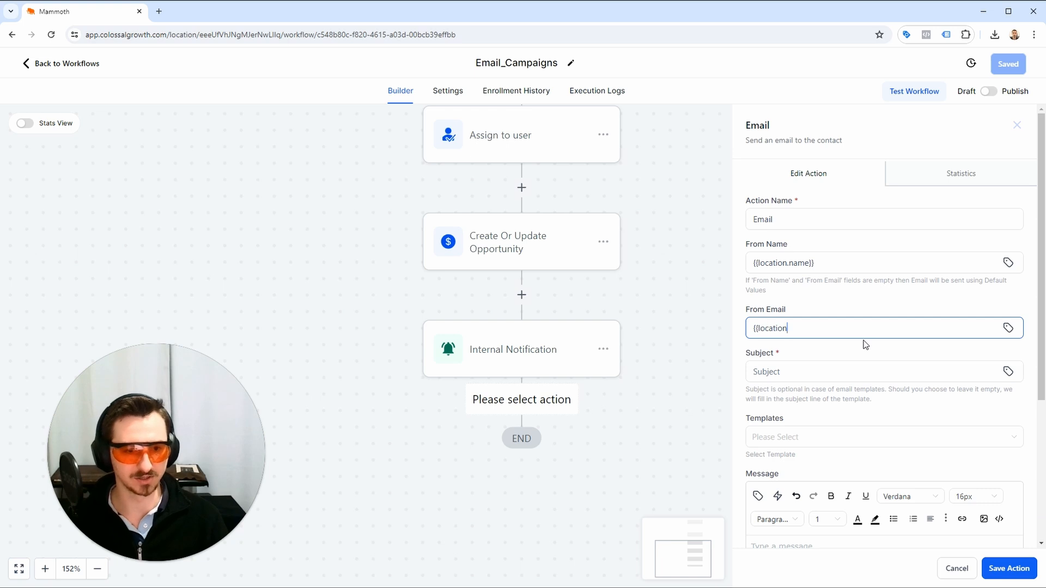
{"action": "type", "text": ".email}}"}
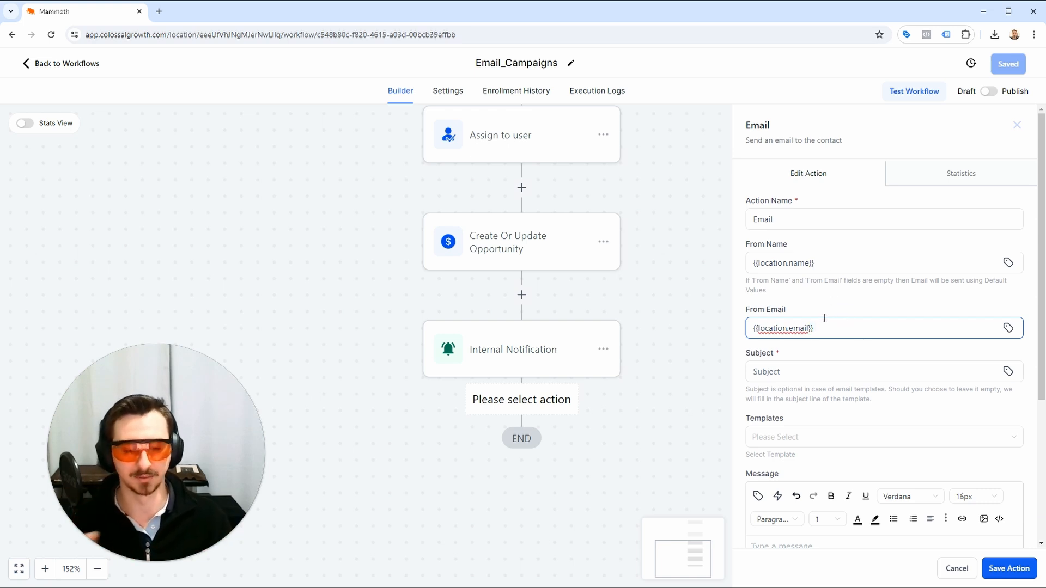
{"action": "left_click", "coordinate": [818, 371]}
{"action": "scroll", "coordinate": [762, 349], "scroll_direction": "down", "scroll_amount": 1}
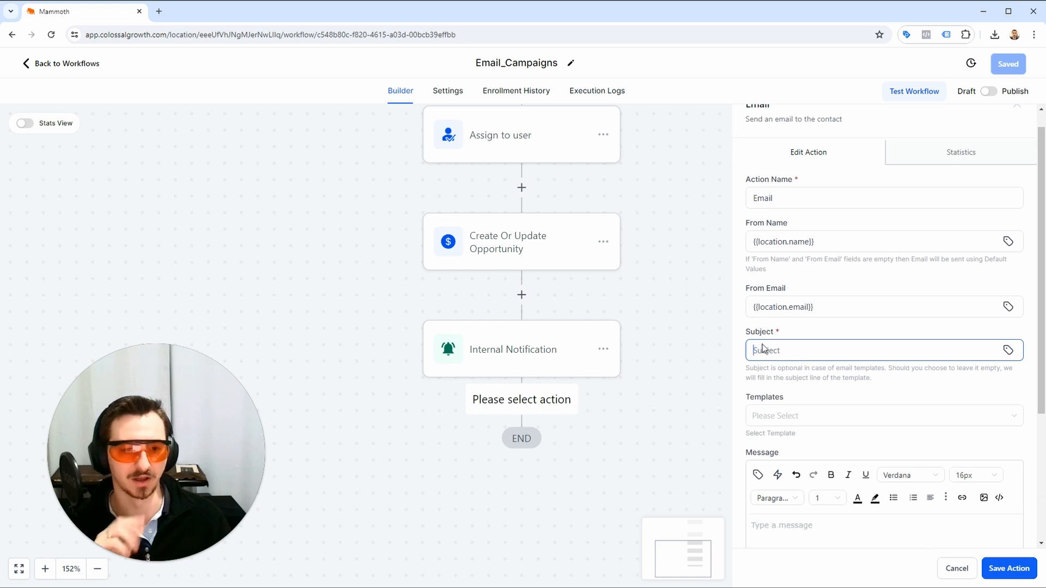
Set the email action's Subject to "{{contact.first_name}} Here's your FREE resource!".
{"action": "scroll", "coordinate": [764, 349], "scroll_direction": "down", "scroll_amount": 2}
{"action": "left_click", "coordinate": [841, 266]}
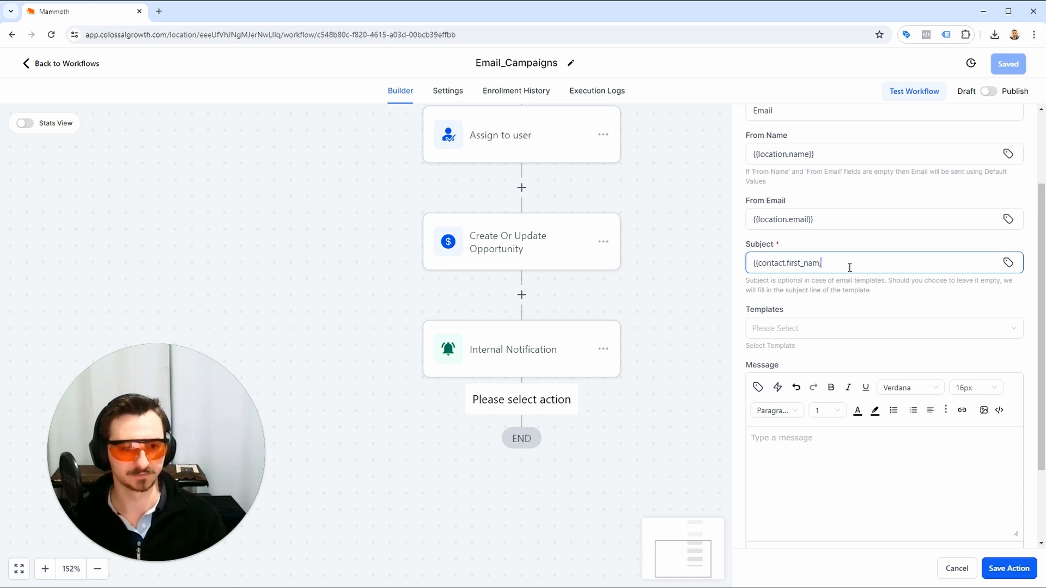
{"action": "type", "text": "e}} Here's your FREE resource!"}
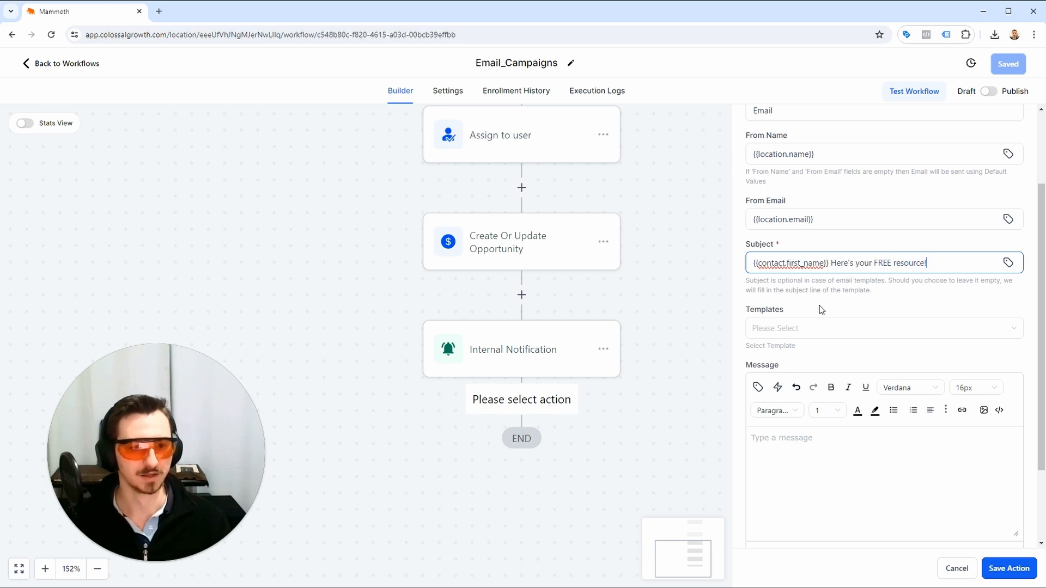
Use the 01_Email_Campaign template for the email and save the action and the workflow.
{"action": "left_click", "coordinate": [886, 334]}
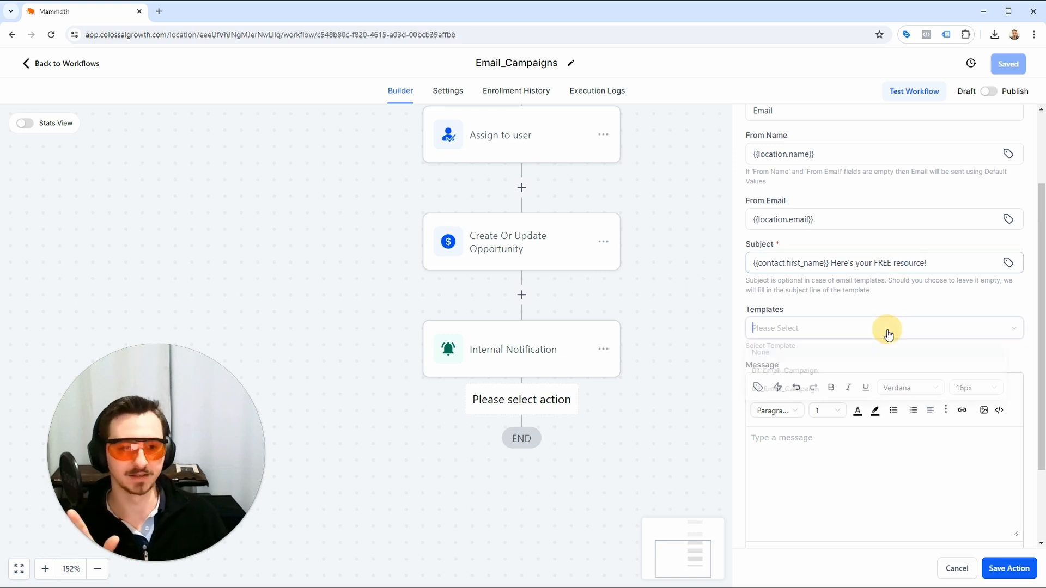
{"action": "left_click", "coordinate": [842, 371]}
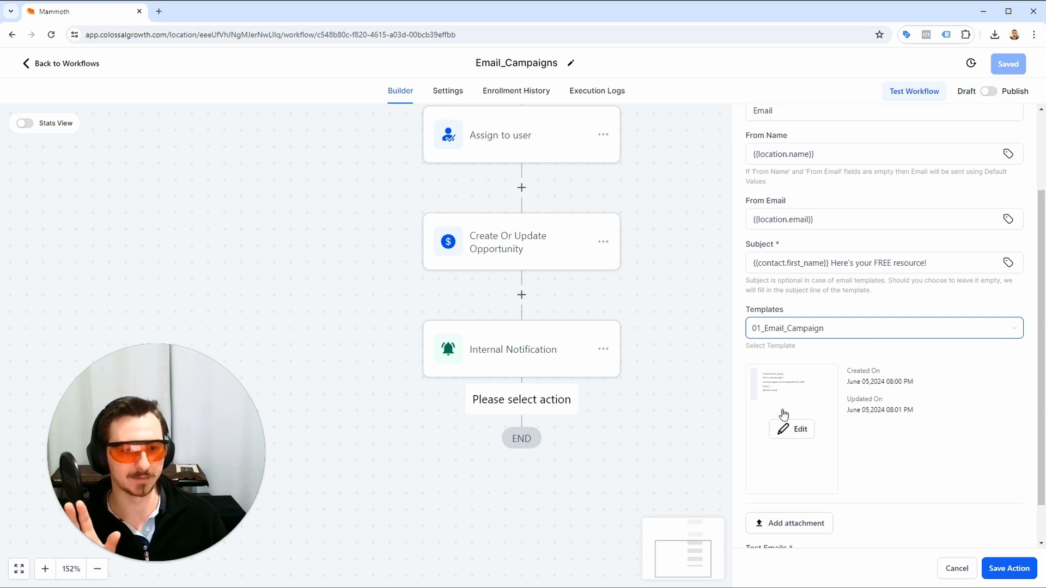
{"action": "left_click", "coordinate": [788, 429]}
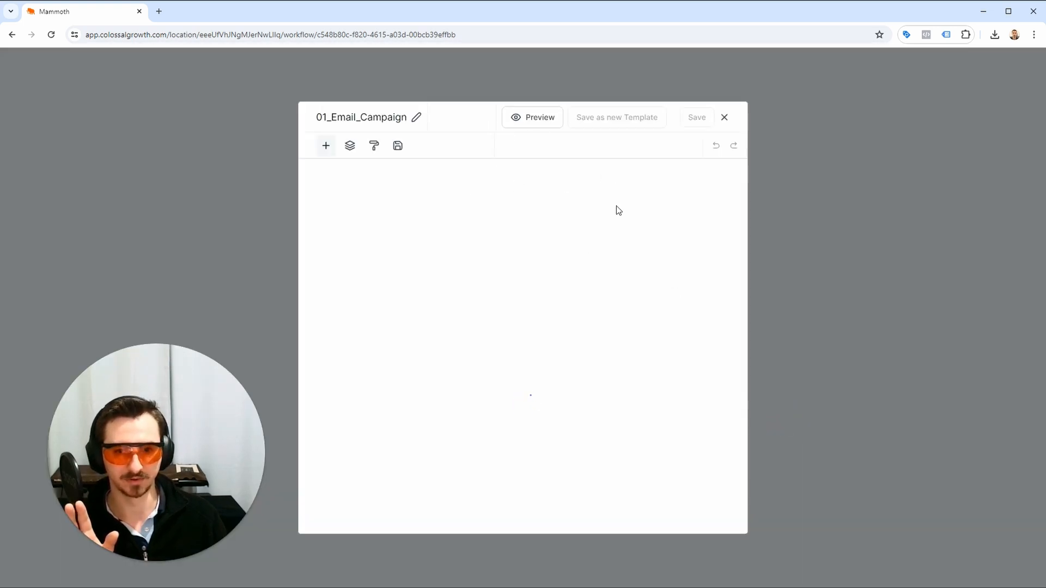
{"action": "left_click", "coordinate": [725, 117]}
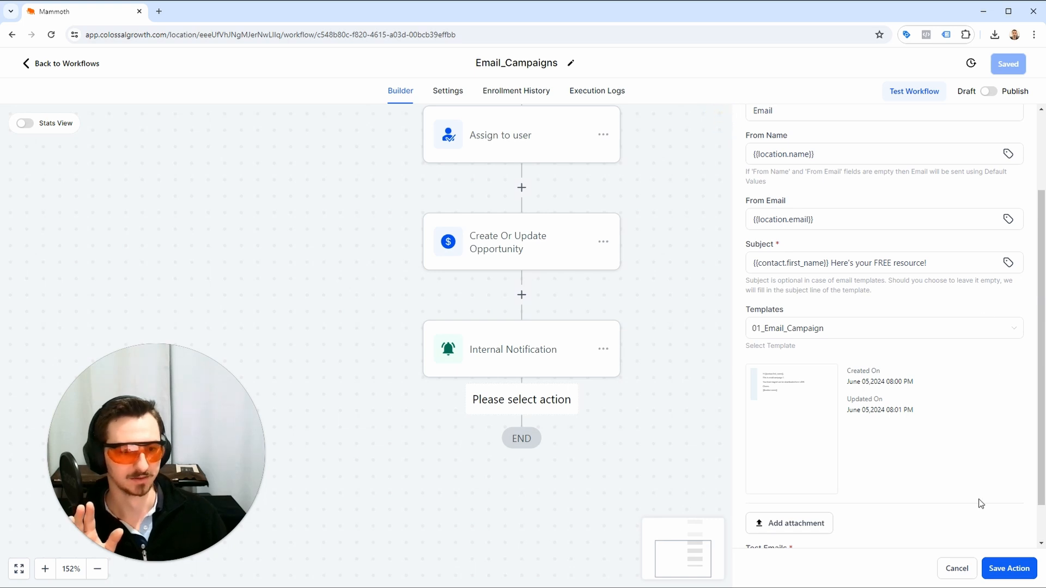
{"action": "scroll", "coordinate": [983, 512], "scroll_direction": "up", "scroll_amount": 2}
{"action": "left_click", "coordinate": [1001, 568]}
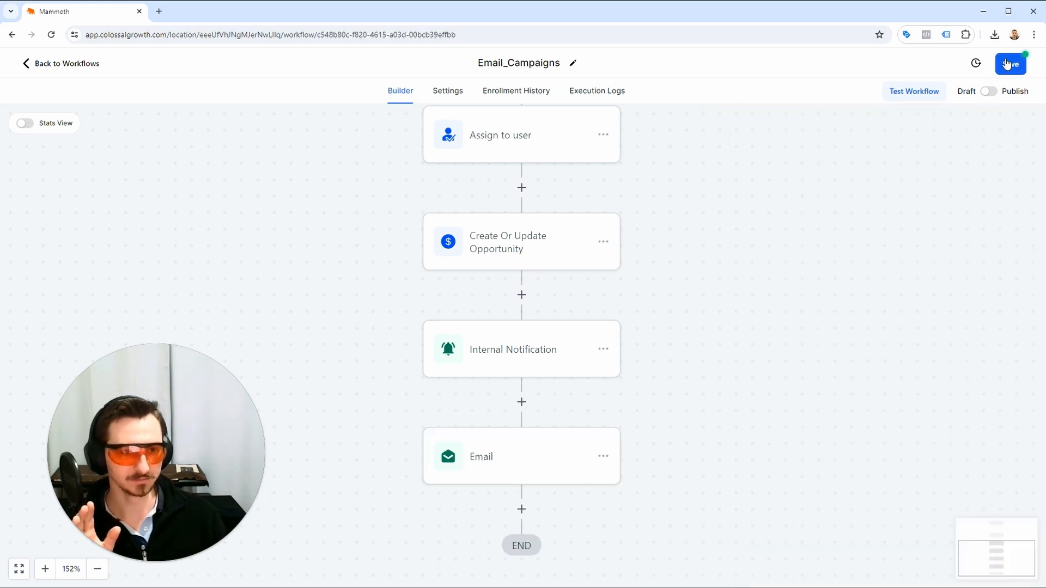
{"action": "left_click", "coordinate": [1008, 63]}
Add a Wait action after the Email action at the end of the workflow.
{"action": "scroll", "coordinate": [656, 299], "scroll_direction": "down", "scroll_amount": 2}
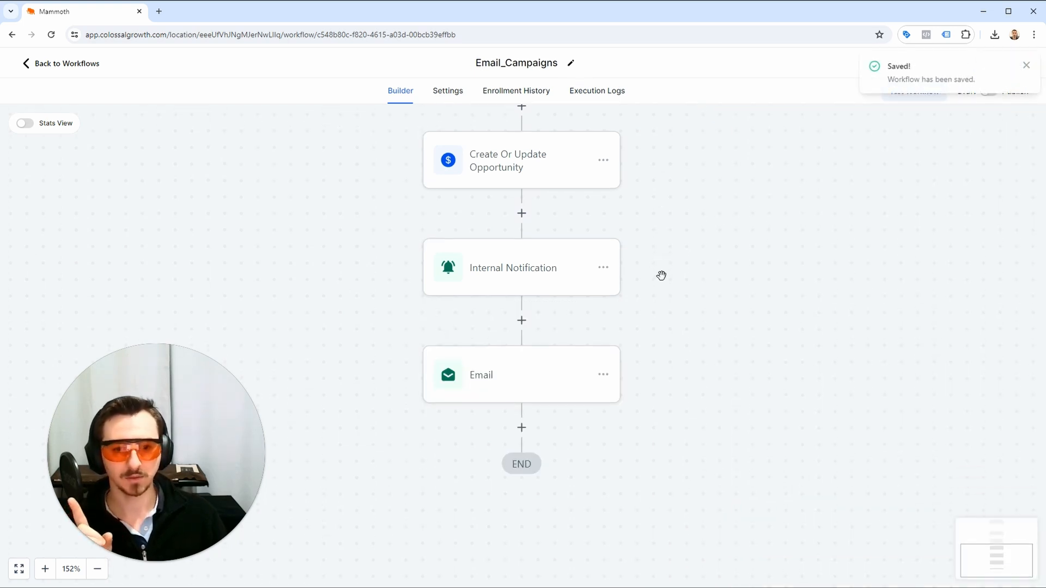
{"action": "left_click", "coordinate": [521, 427]}
{"action": "type", "text": "waiot"}
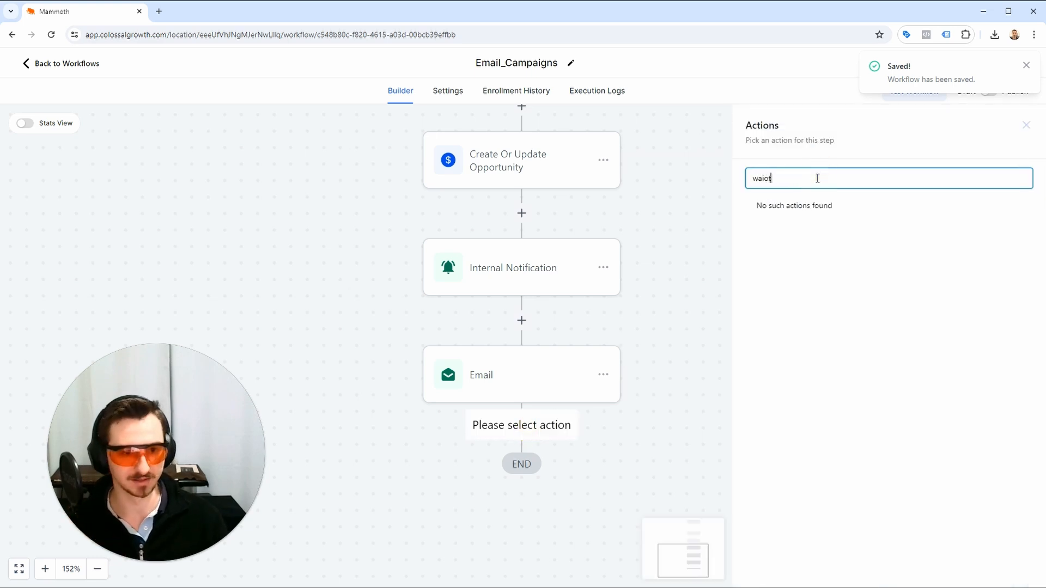
{"action": "key", "text": "ctrl+a"}
{"action": "type", "text": "wait"}
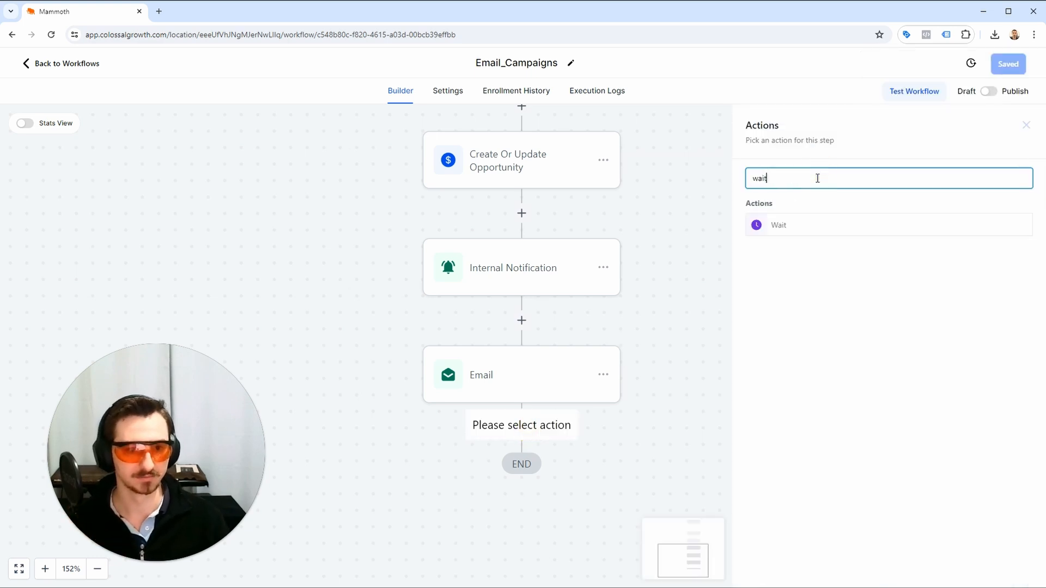
{"action": "left_click", "coordinate": [810, 223]}
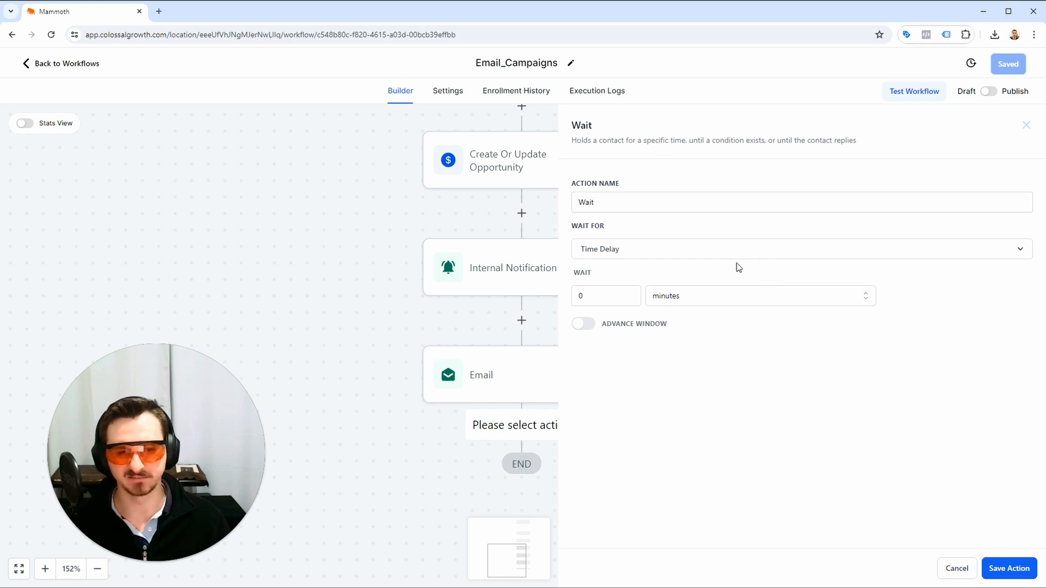
Set the Wait action's time delay to 17 hours and save the action.
{"action": "double_click", "coordinate": [619, 295]}
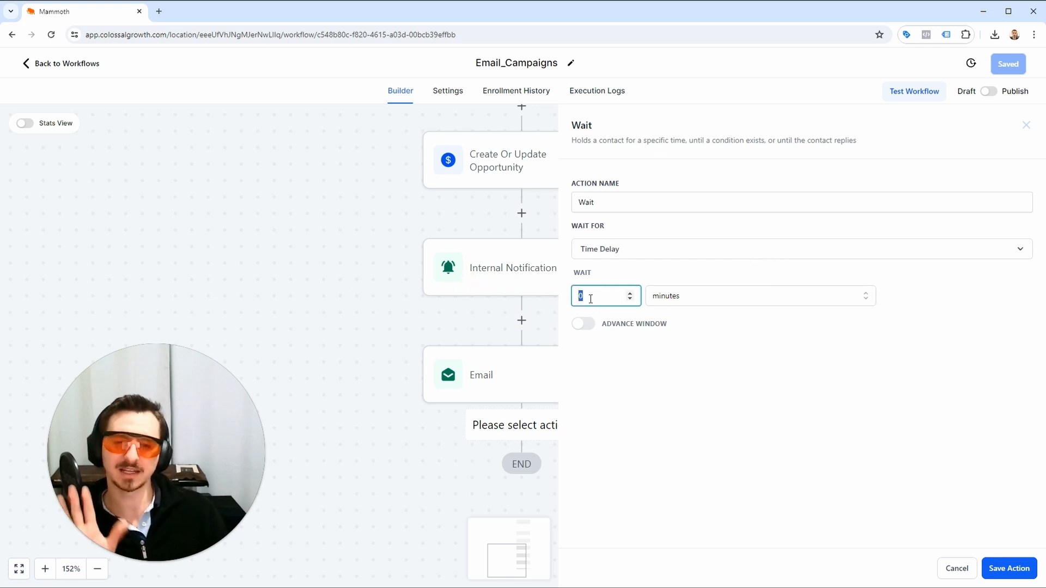
{"action": "left_click", "coordinate": [671, 299]}
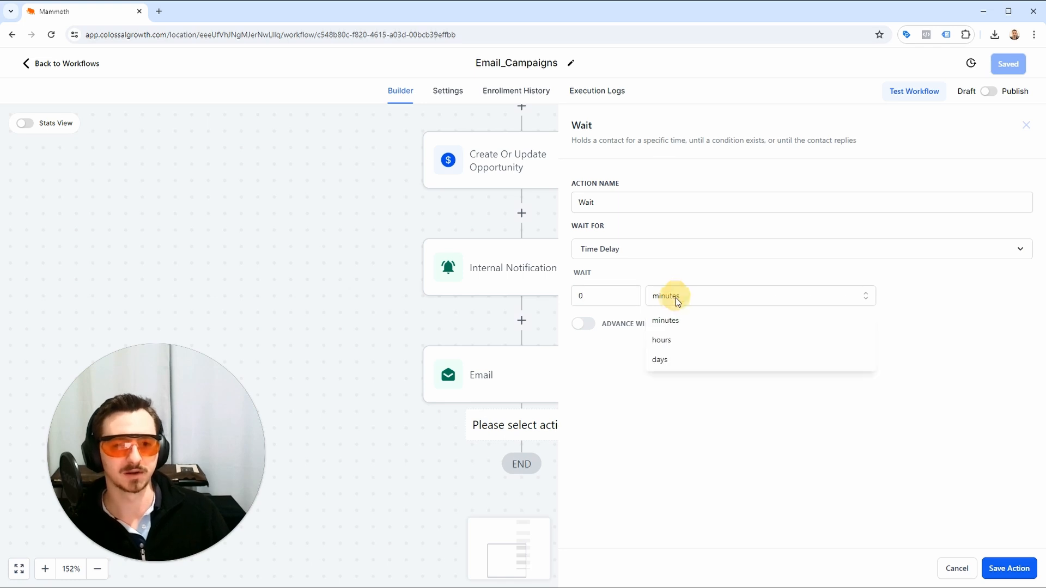
{"action": "left_click", "coordinate": [675, 343]}
{"action": "double_click", "coordinate": [625, 294]}
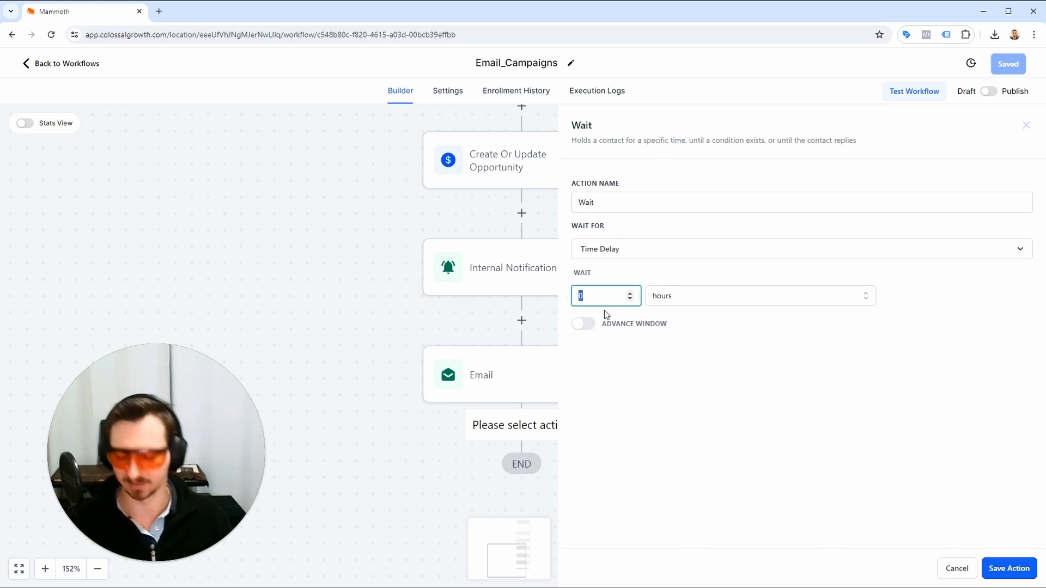
{"action": "left_click", "coordinate": [1027, 573]}
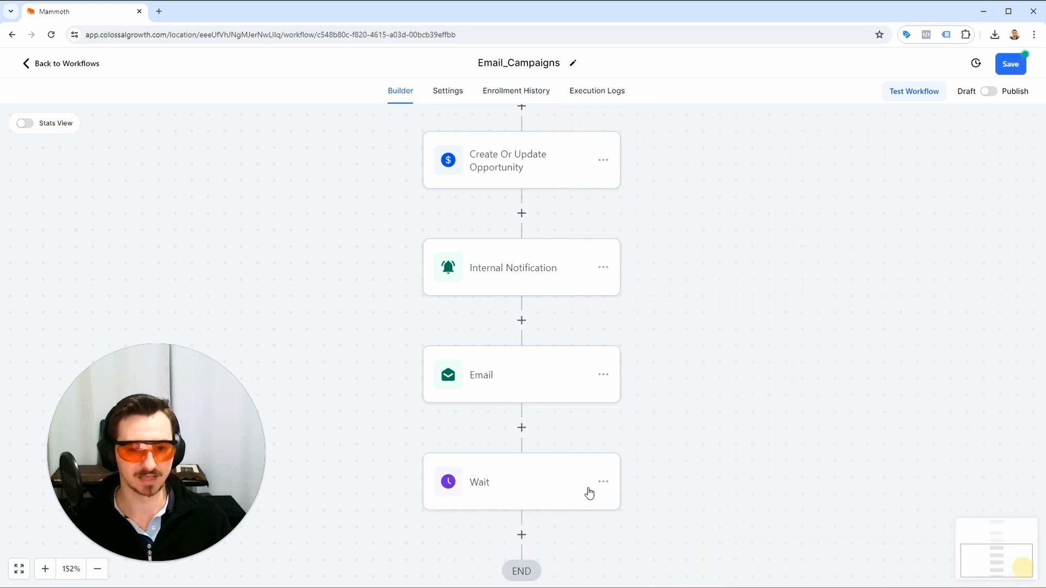
Rename the Wait action as "Wait 17 Hours" and save the action and the workflow.
{"action": "left_click", "coordinate": [515, 479]}
{"action": "left_click", "coordinate": [687, 207]}
{"action": "type", "text": "17 Hours"}
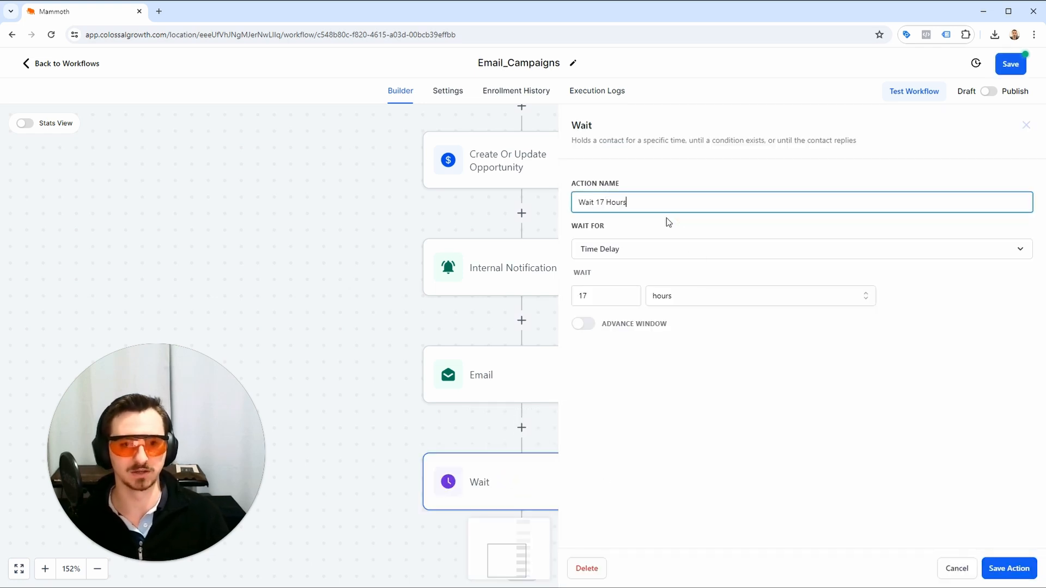
{"action": "left_click", "coordinate": [1008, 568]}
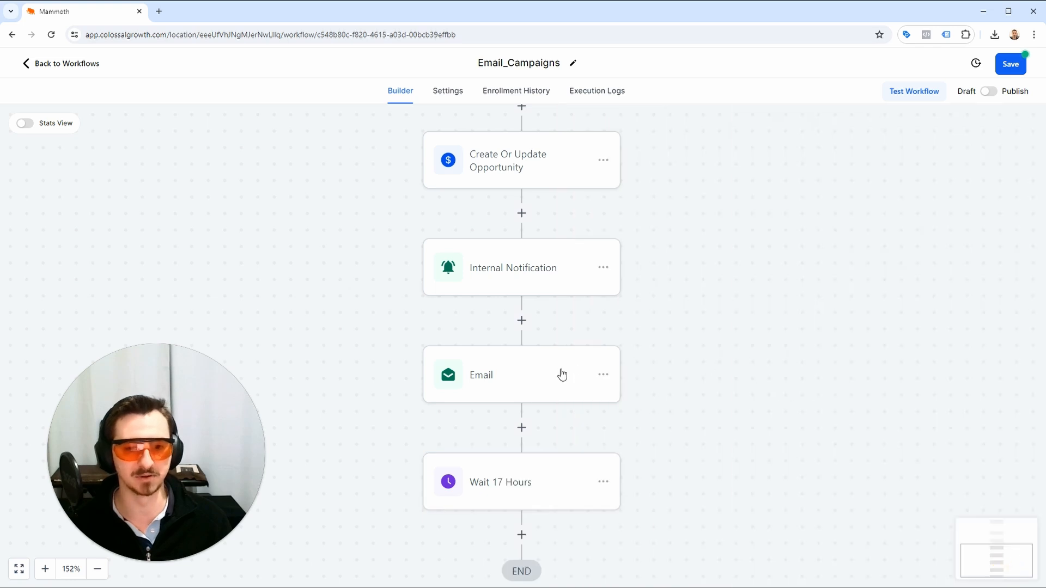
{"action": "left_click", "coordinate": [1009, 63]}
Add a second Send Email action after the Wait 17 Hours action.
{"action": "left_click_drag", "start_coordinate": [677, 412], "coordinate": [651, 282]}
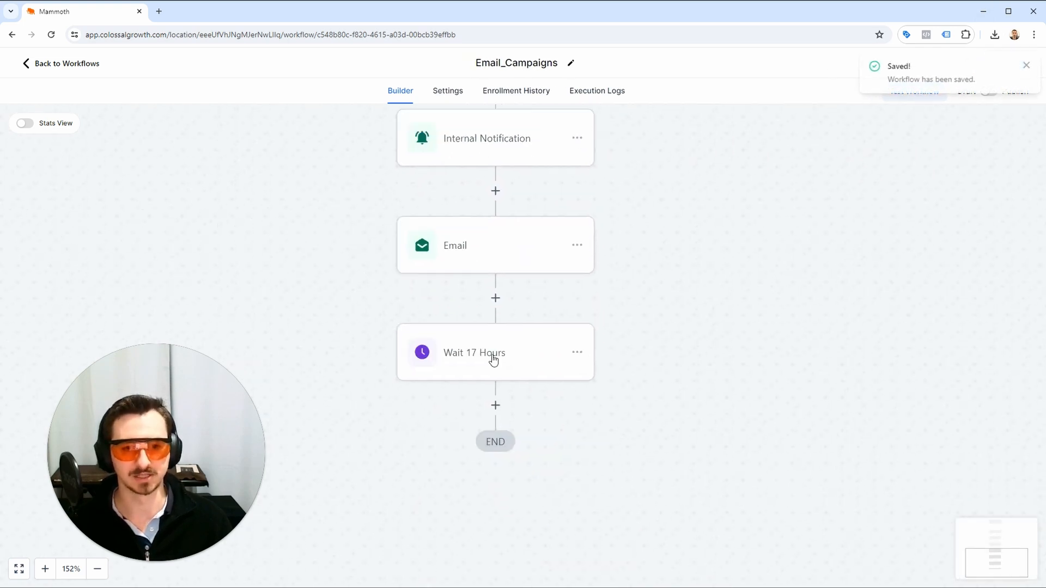
{"action": "scroll", "coordinate": [495, 354], "scroll_direction": "down", "scroll_amount": 1}
{"action": "left_click", "coordinate": [495, 365]}
{"action": "left_click", "coordinate": [768, 179]}
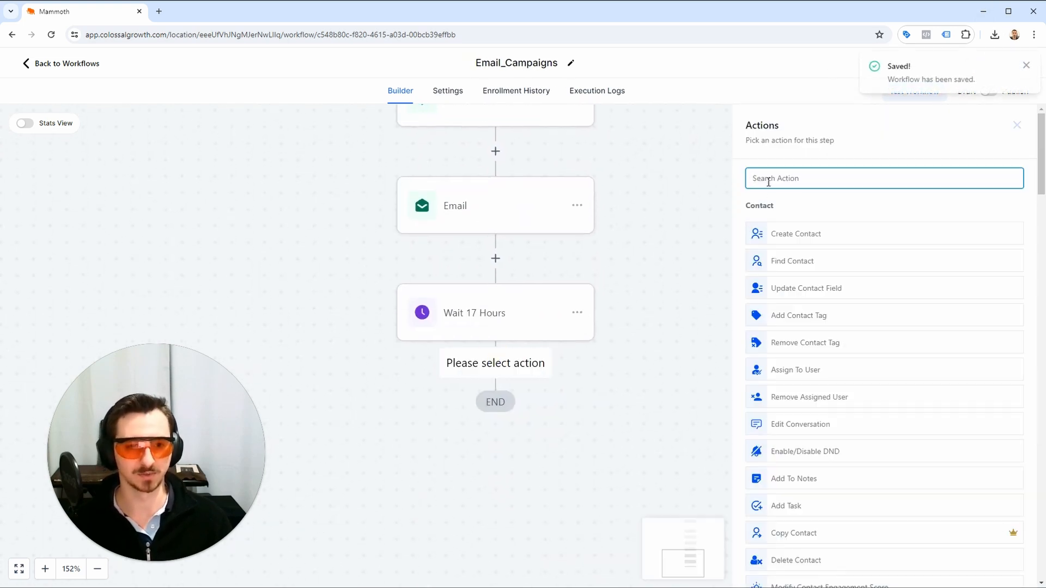
{"action": "type", "text": "email"}
{"action": "left_click", "coordinate": [767, 224]}
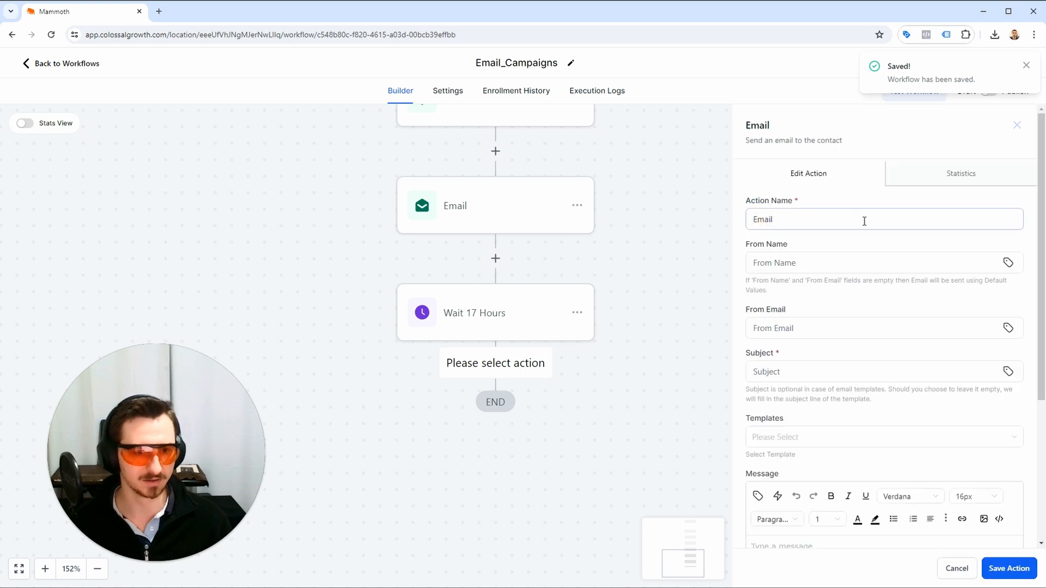
Set the second email's From Name to {{location.name}} and its From Email to {{location.email}}.
{"action": "left_click", "coordinate": [815, 262]}
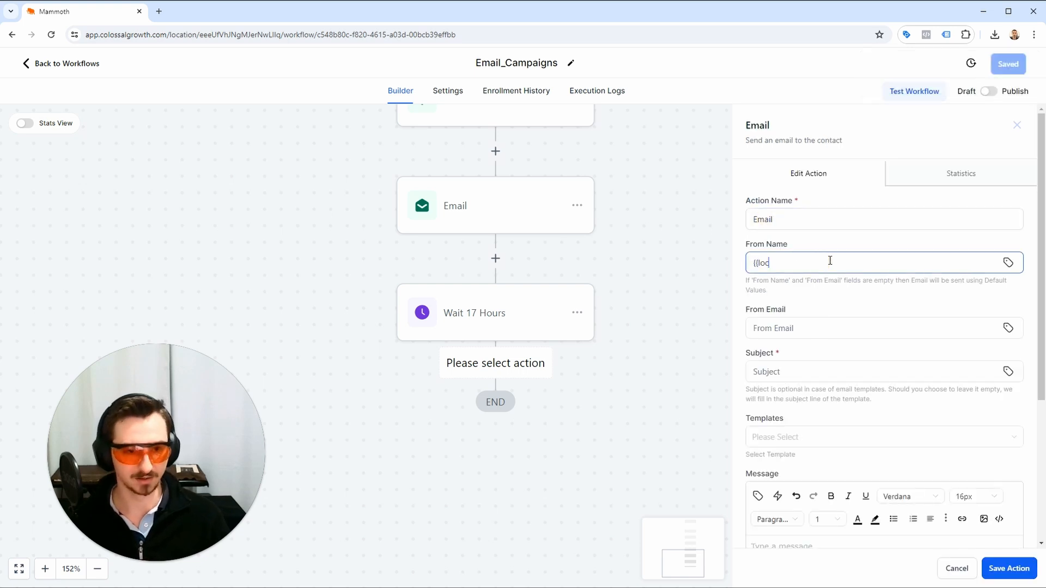
{"action": "key", "text": "Tab"}
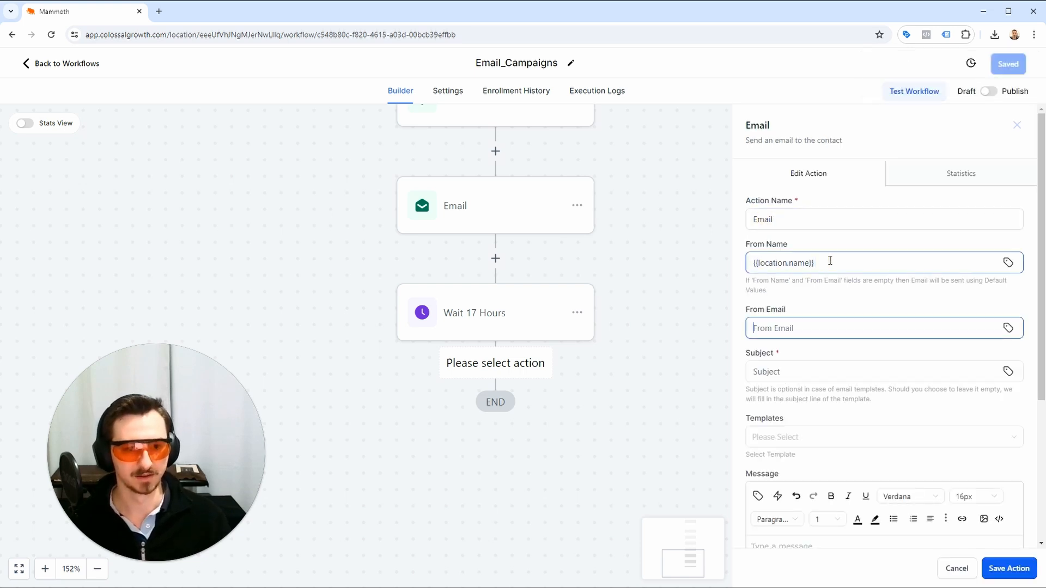
{"action": "type", "text": "L"}
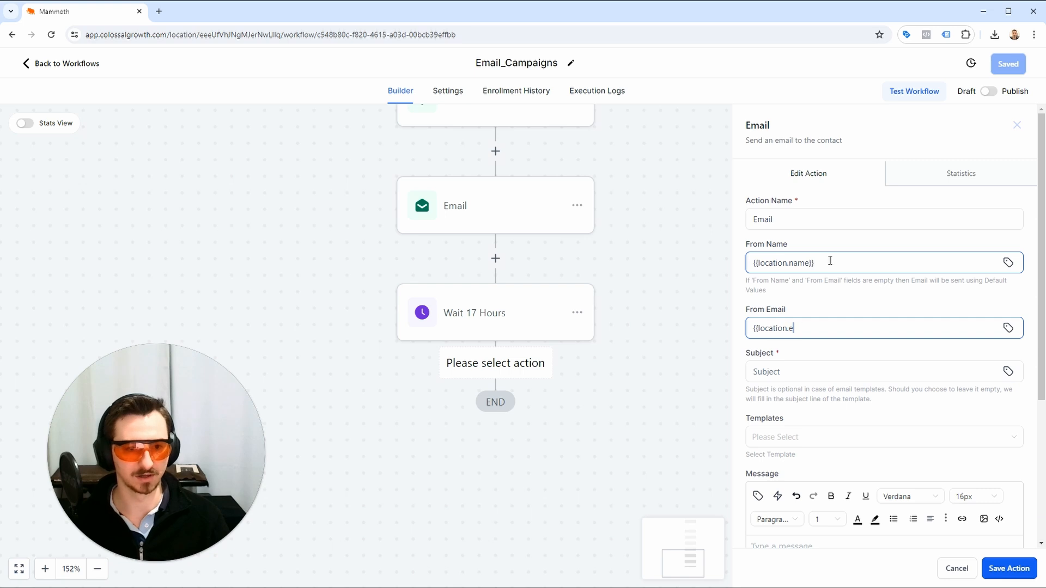
{"action": "type", "text": "{location.email}}"}
{"action": "key", "text": "Tab"}
Set the second email's Subject to "This is HUGE {{contact.first_name}}".
{"action": "type", "text": "T"}
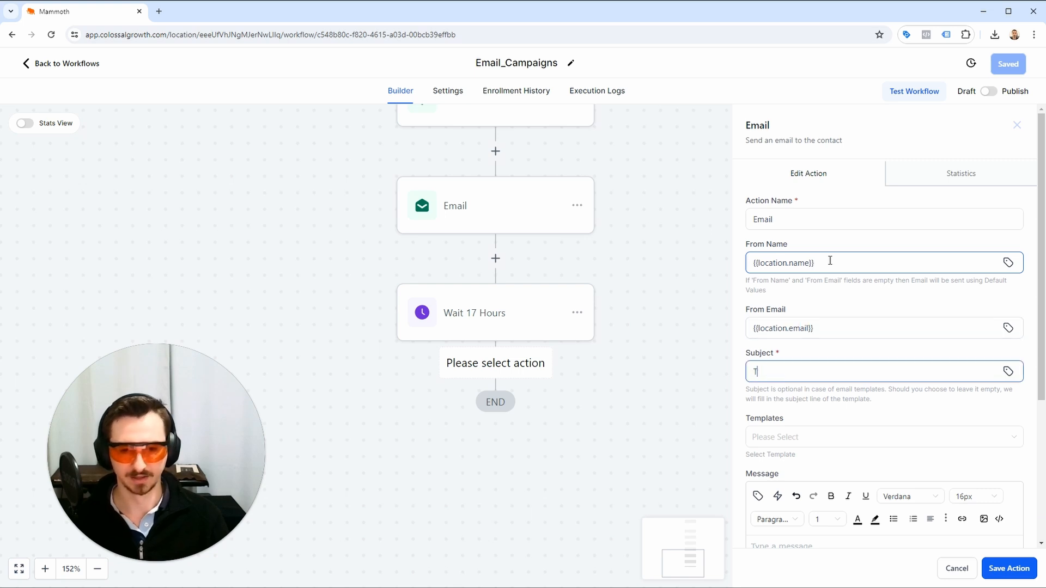
{"action": "type", "text": "his is hHU"}
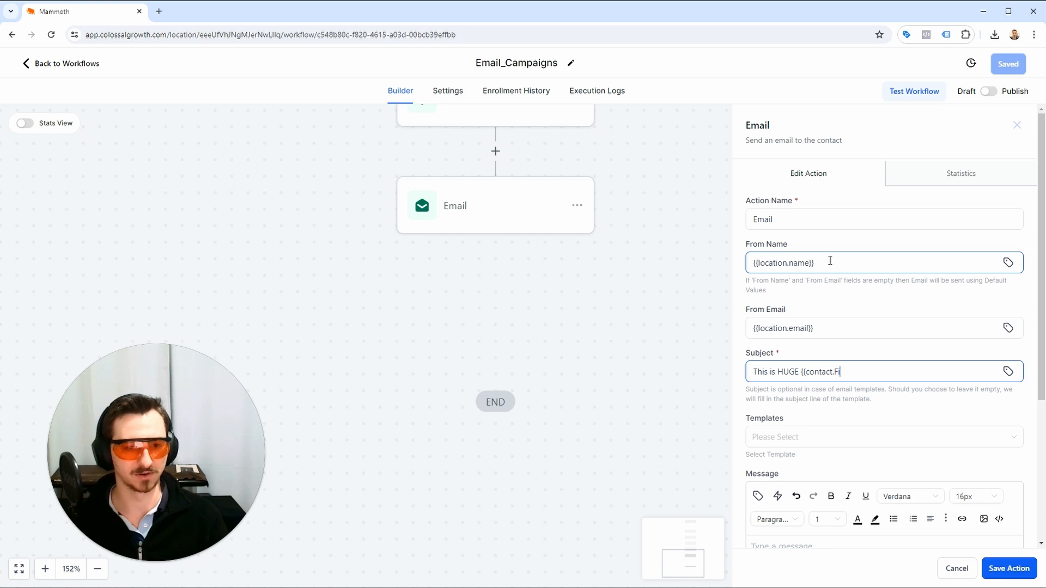
{"action": "type", "text": "GE {{contact.first_name}}"}
Use the 02_Email_Campaign template for the second email and save the action and the workflow.
{"action": "scroll", "coordinate": [675, 369], "scroll_direction": "down", "scroll_amount": 3}
{"action": "left_click", "coordinate": [863, 433]}
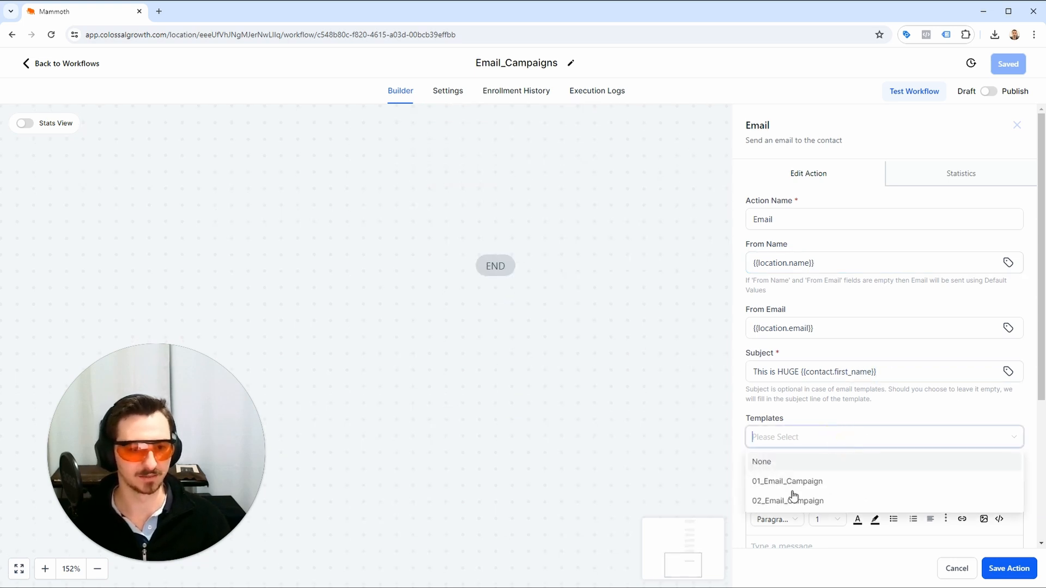
{"action": "left_click", "coordinate": [789, 501]}
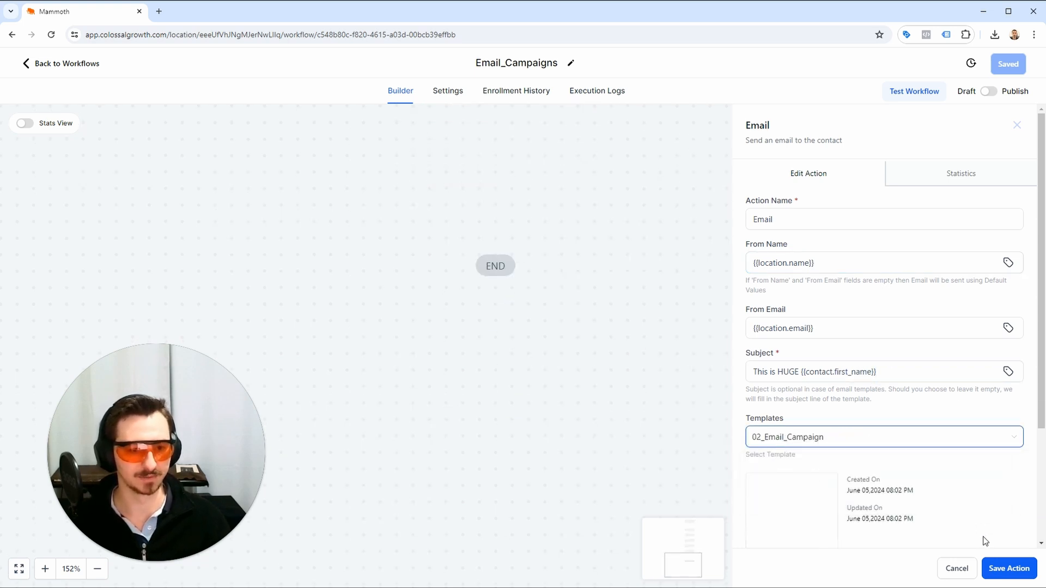
{"action": "left_click", "coordinate": [1009, 570]}
{"action": "scroll", "coordinate": [591, 245], "scroll_direction": "up", "scroll_amount": 2}
{"action": "scroll", "coordinate": [590, 245], "scroll_direction": "up", "scroll_amount": 2}
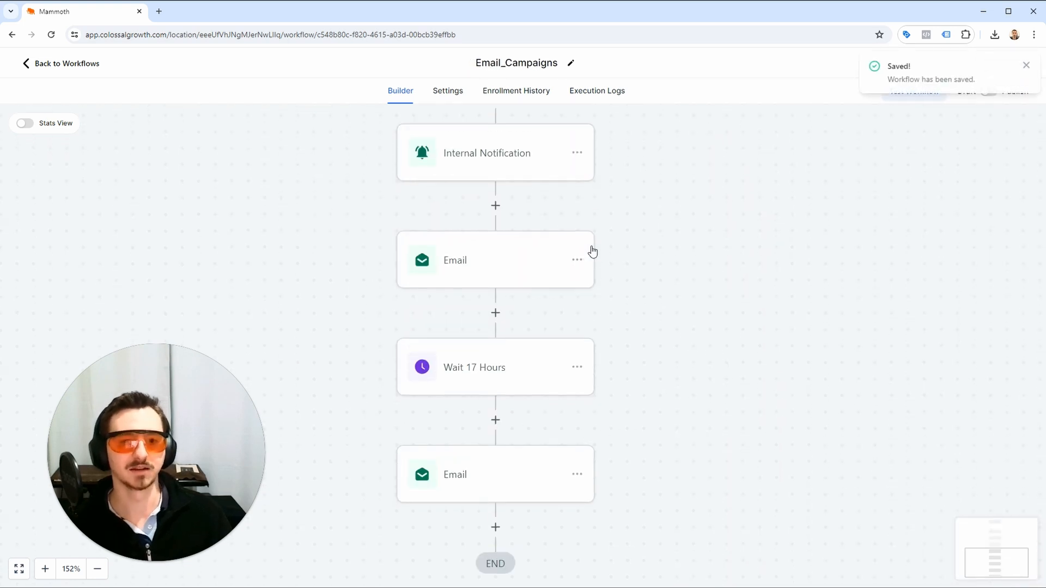
Add another Wait action after the second Email action at the end of the workflow.
{"action": "scroll", "coordinate": [553, 424], "scroll_direction": "down", "scroll_amount": 2}
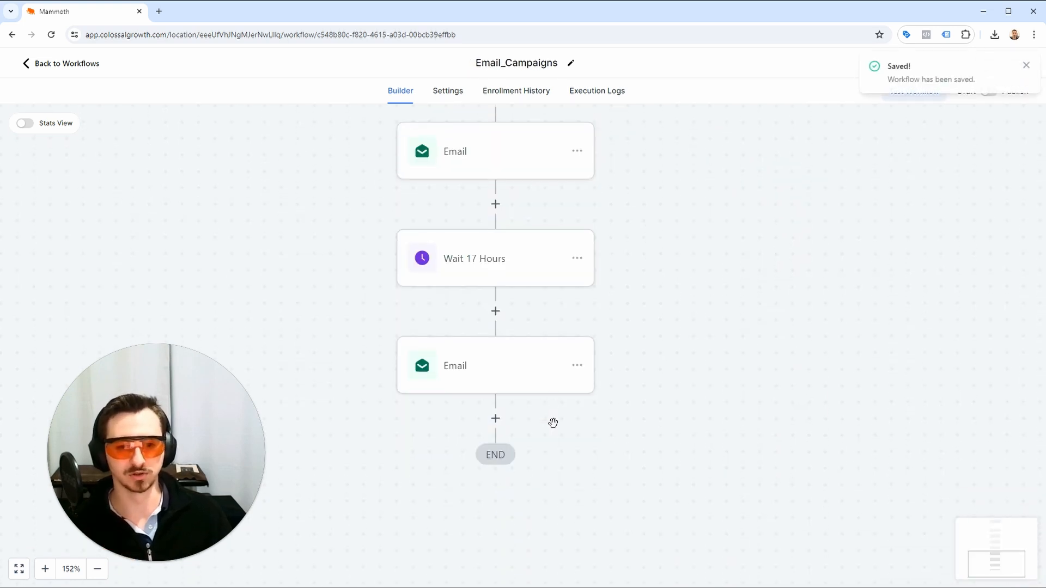
{"action": "left_click", "coordinate": [495, 418]}
{"action": "left_click", "coordinate": [754, 177]}
{"action": "type", "text": "wait"}
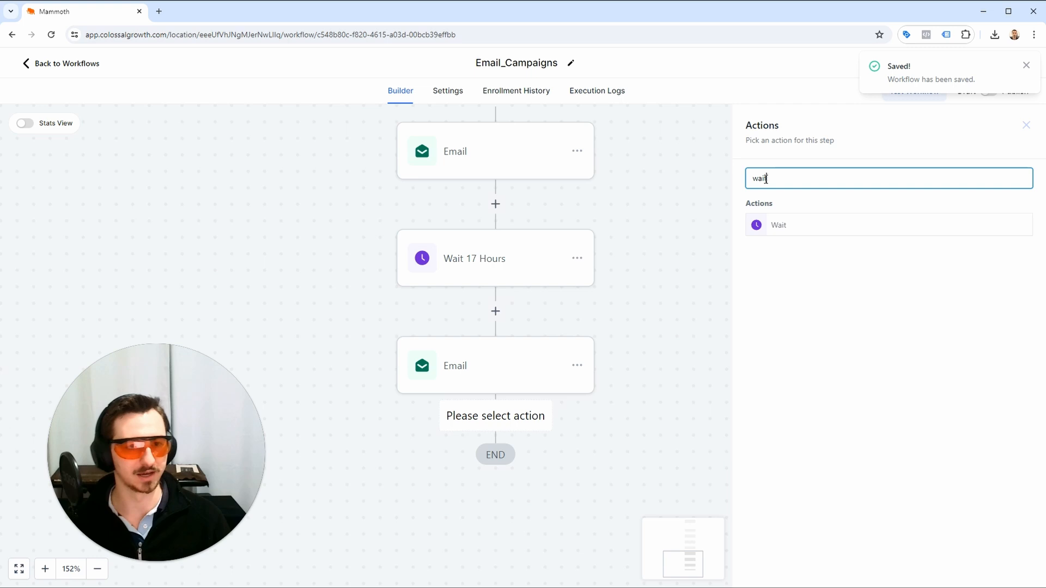
{"action": "left_click", "coordinate": [862, 231]}
Set the new Wait action's time delay to 28 hours.
{"action": "left_click", "coordinate": [630, 293]}
{"action": "left_click_drag", "start_coordinate": [601, 298], "coordinate": [559, 294]}
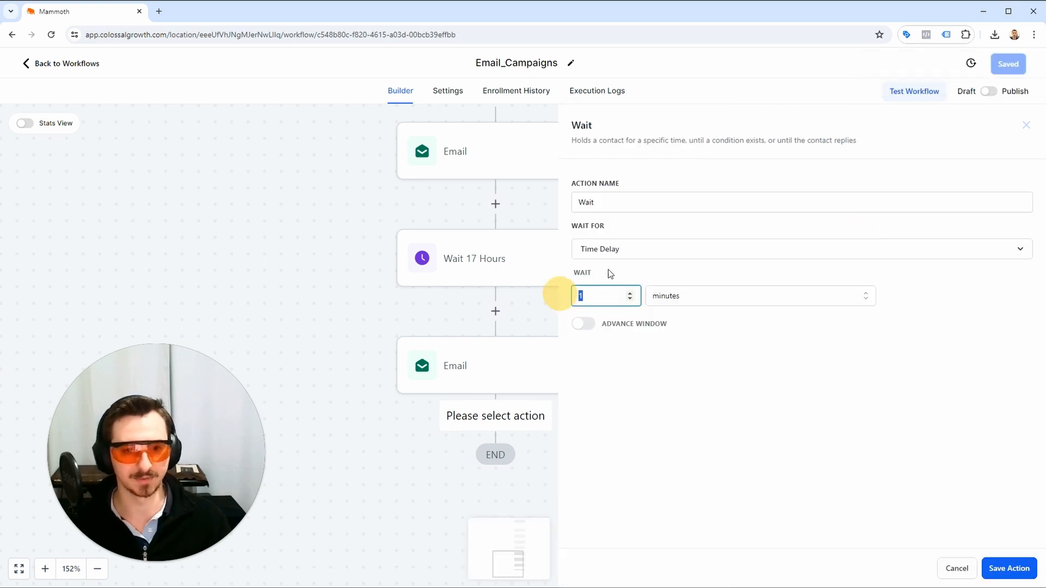
{"action": "left_click", "coordinate": [668, 297]}
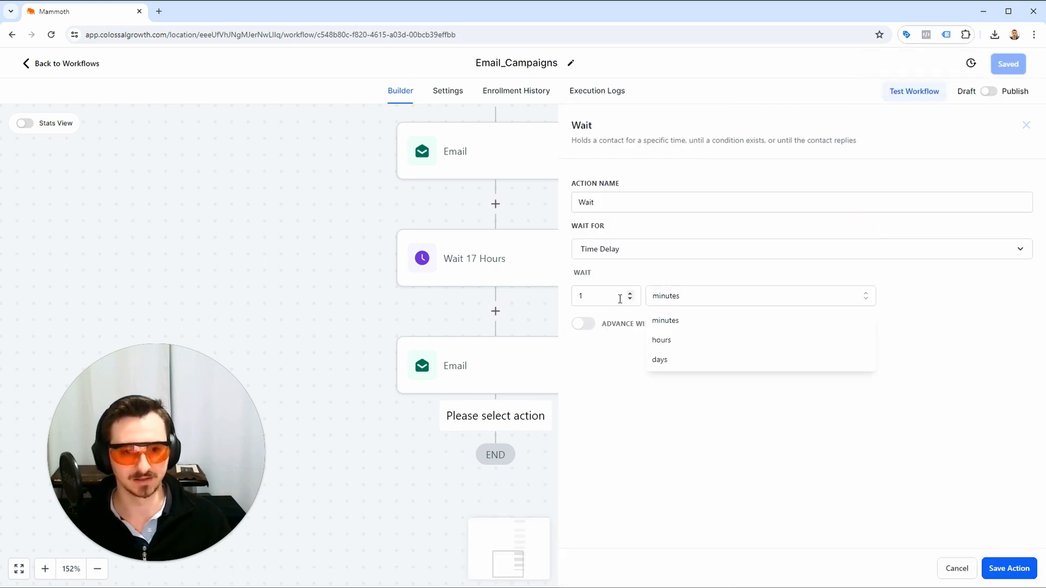
{"action": "left_click", "coordinate": [617, 299]}
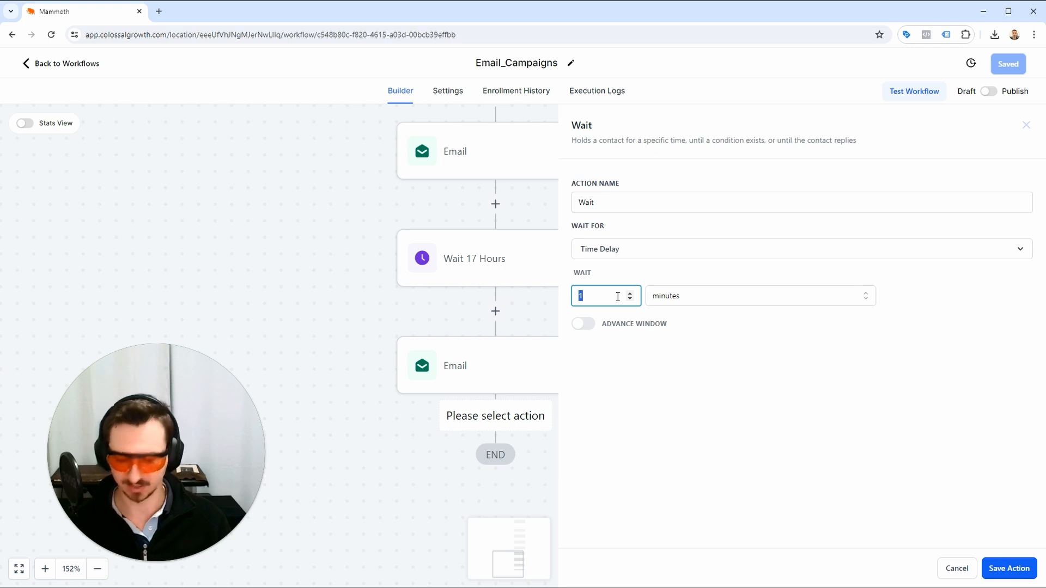
{"action": "left_click", "coordinate": [687, 289]}
{"action": "left_click", "coordinate": [688, 325]}
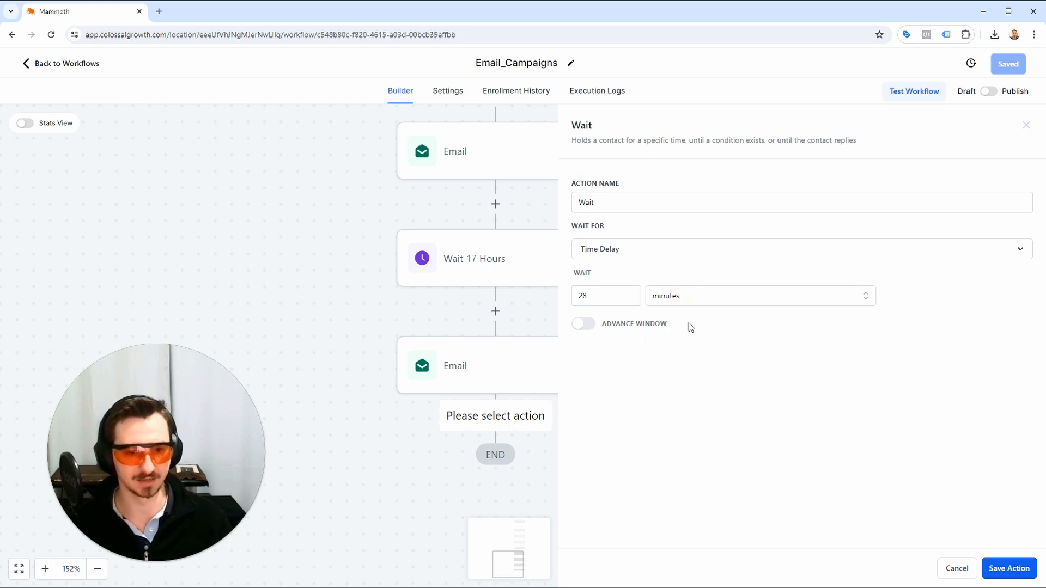
{"action": "left_click", "coordinate": [688, 307]}
{"action": "left_click", "coordinate": [684, 342]}
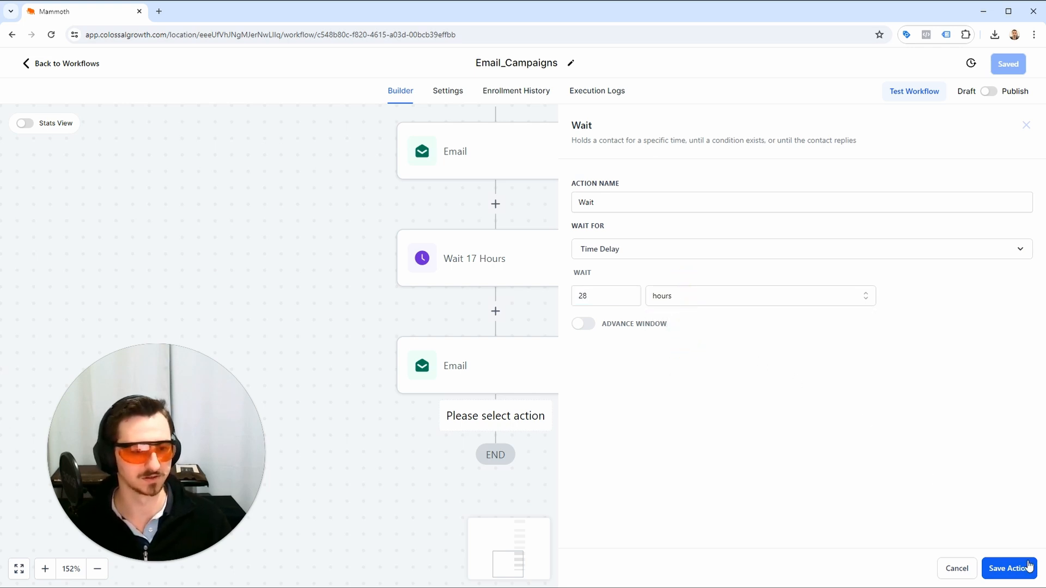
Save the 28-hour Wait action, rename it "Wait 28 Hours", and save the action and the workflow.
{"action": "left_click", "coordinate": [1012, 568]}
{"action": "left_click", "coordinate": [488, 476]}
{"action": "left_click", "coordinate": [520, 461]}
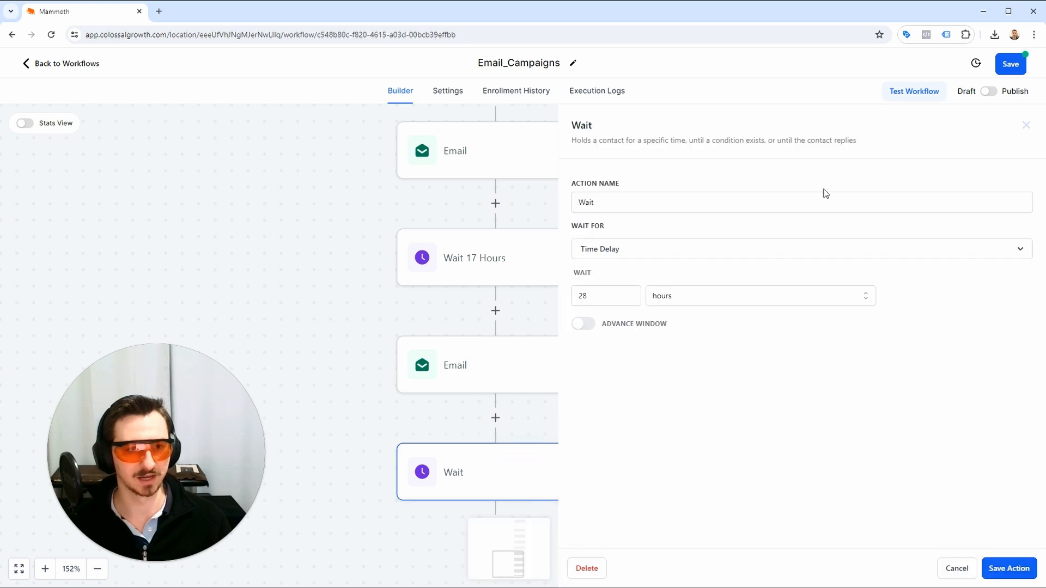
{"action": "left_click", "coordinate": [797, 210]}
{"action": "type", "text": "28 Hours"}
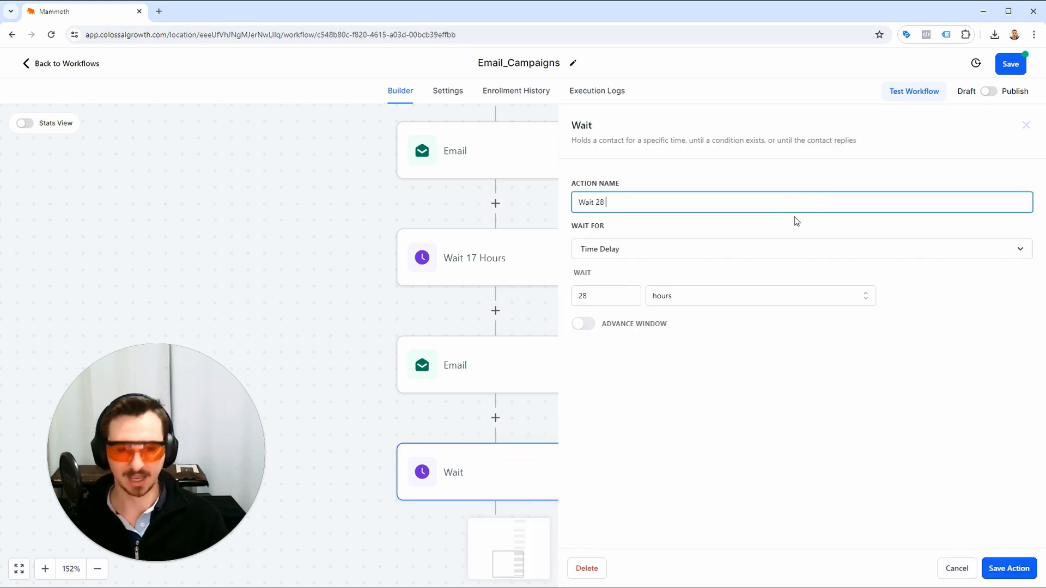
{"action": "left_click", "coordinate": [1029, 573]}
{"action": "left_click", "coordinate": [1004, 64]}
Review the Email_Campaigns action sequence from the trigger to the end and open the final wait's settings.
{"action": "scroll", "coordinate": [797, 265], "scroll_direction": "up", "scroll_amount": 2}
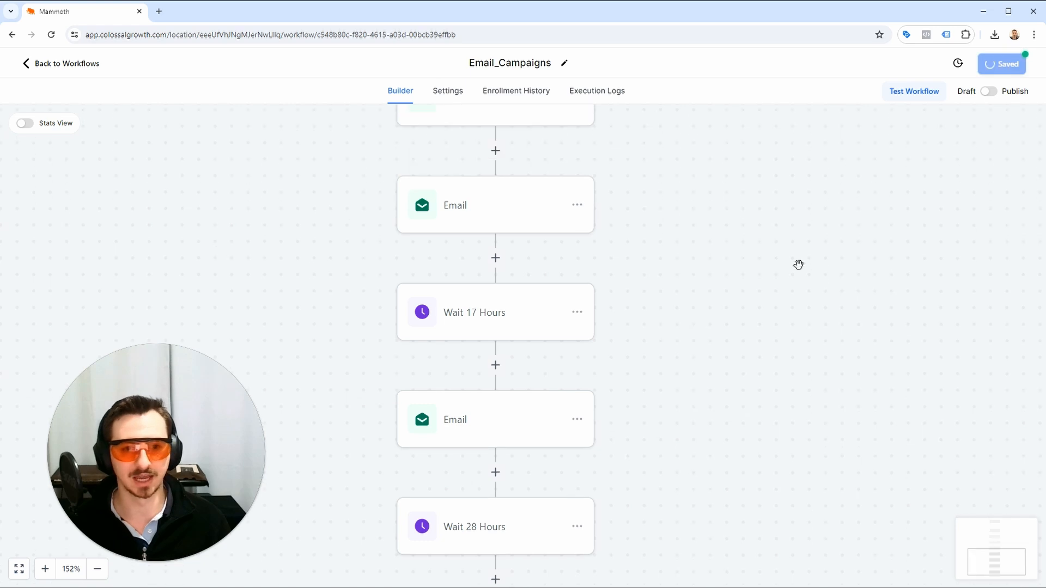
{"action": "scroll", "coordinate": [799, 264], "scroll_direction": "down", "scroll_amount": 3}
{"action": "scroll", "coordinate": [713, 290], "scroll_direction": "up", "scroll_amount": 3}
{"action": "left_click_drag", "start_coordinate": [709, 289], "coordinate": [682, 455]}
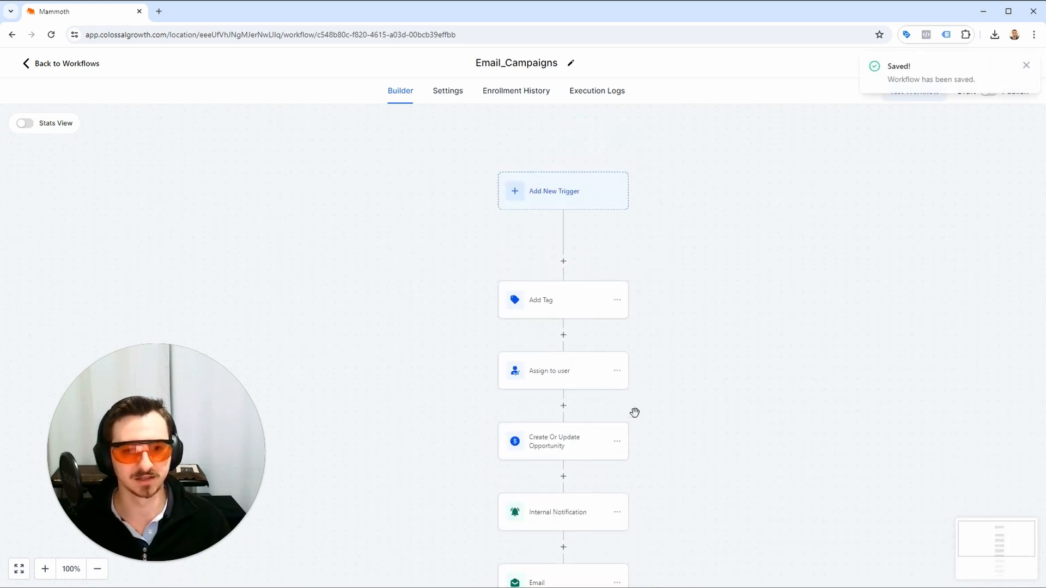
{"action": "scroll", "coordinate": [635, 412], "scroll_direction": "down", "scroll_amount": 5}
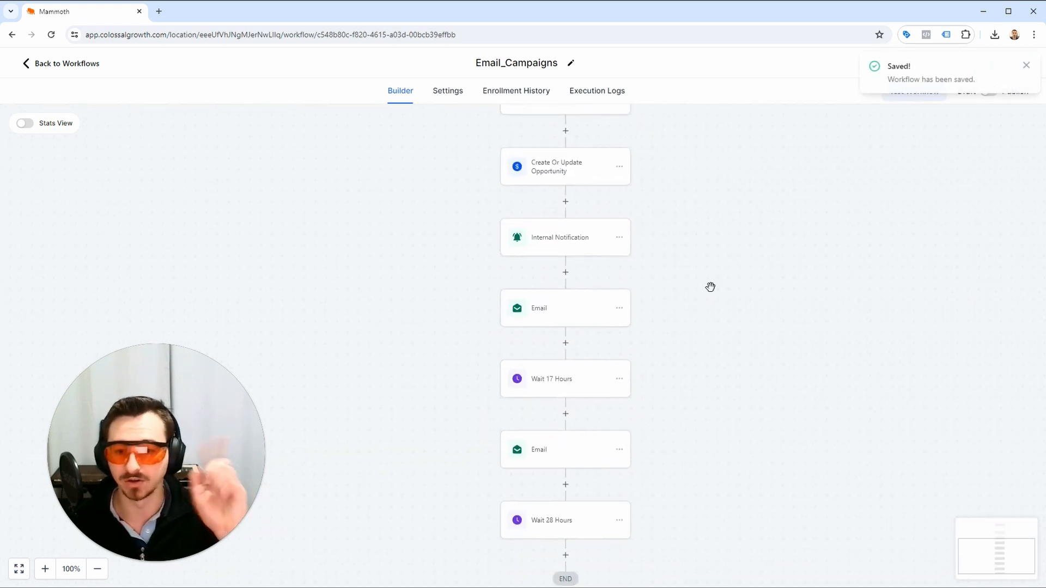
{"action": "left_click_drag", "start_coordinate": [674, 355], "coordinate": [660, 315]}
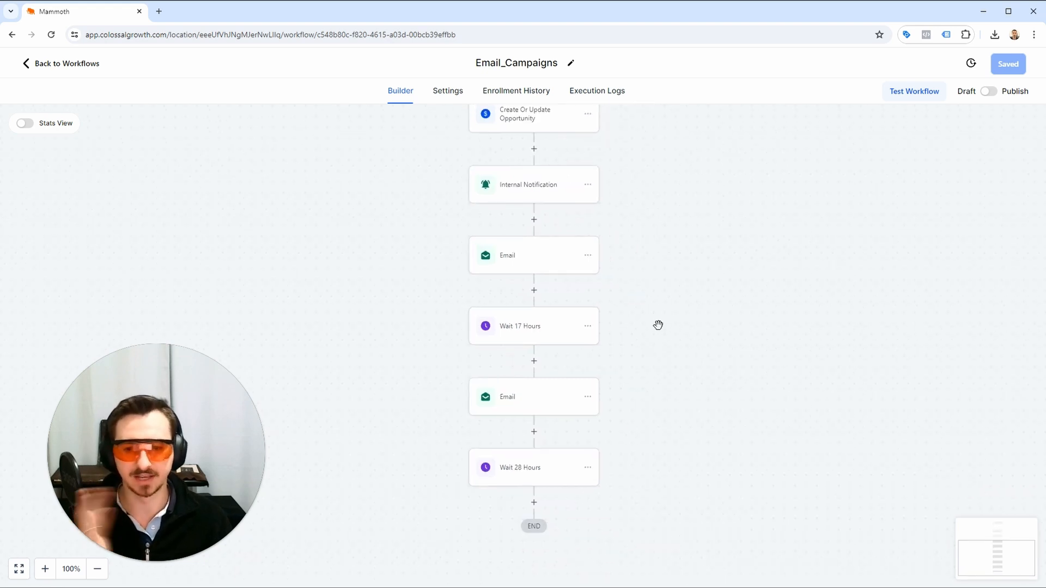
{"action": "left_click", "coordinate": [544, 484]}
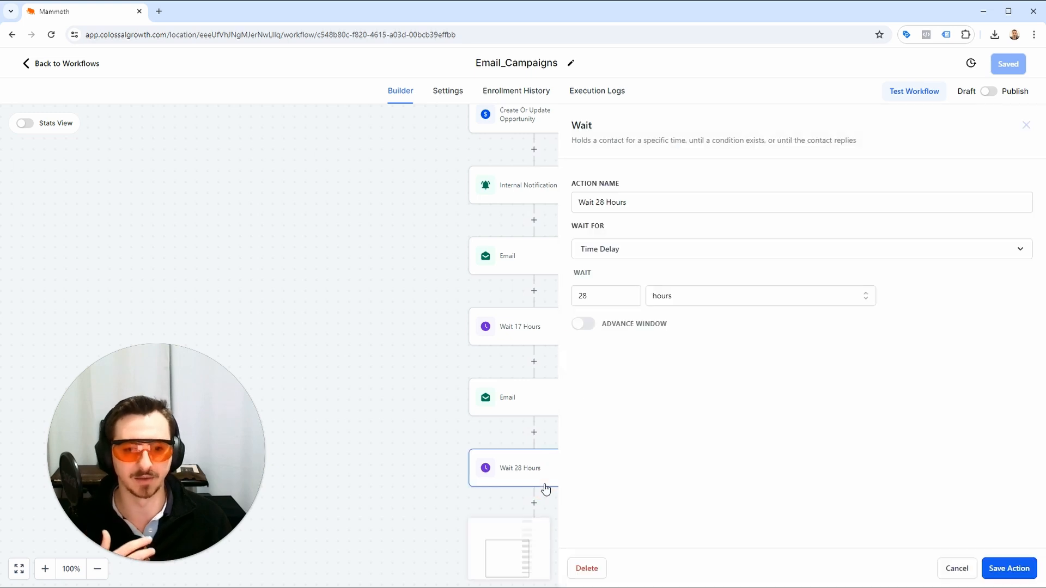
Return to the workflow list and duplicate the Email_Campaigns workflow under the name Email_Campaigns_Test.
{"action": "left_click", "coordinate": [82, 66]}
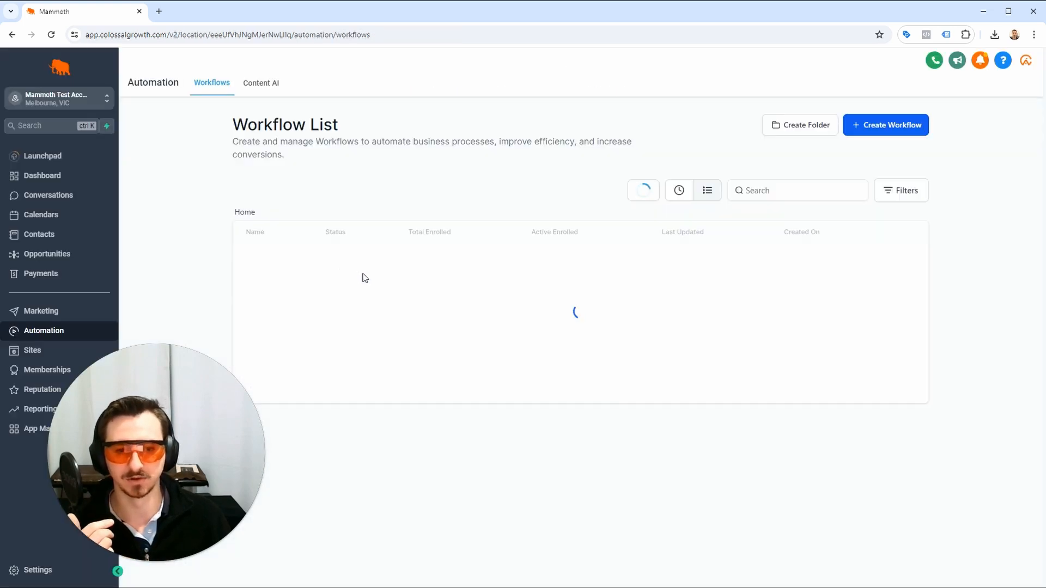
{"action": "left_click", "coordinate": [894, 263]}
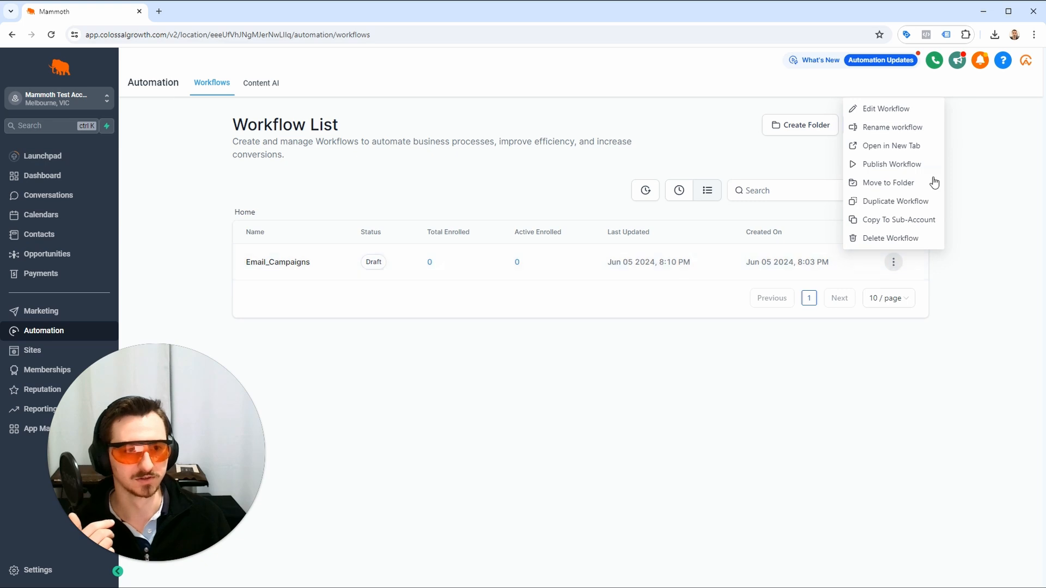
{"action": "left_click", "coordinate": [933, 204]}
{"action": "left_click", "coordinate": [455, 354]}
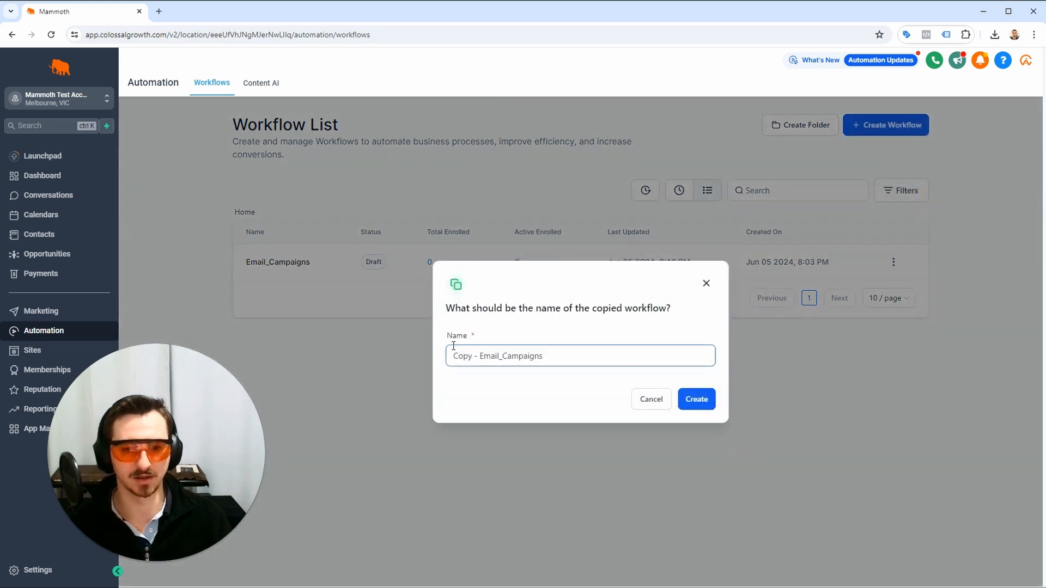
{"action": "left_click_drag", "start_coordinate": [456, 354], "coordinate": [294, 364]}
{"action": "key", "text": "Delete"}
{"action": "key", "text": "Delete"}
{"action": "key", "text": "Delete"}
{"action": "key", "text": "Delete"}
{"action": "key", "text": "Delete"}
{"action": "key", "text": "Delete"}
{"action": "key", "text": "Delete"}
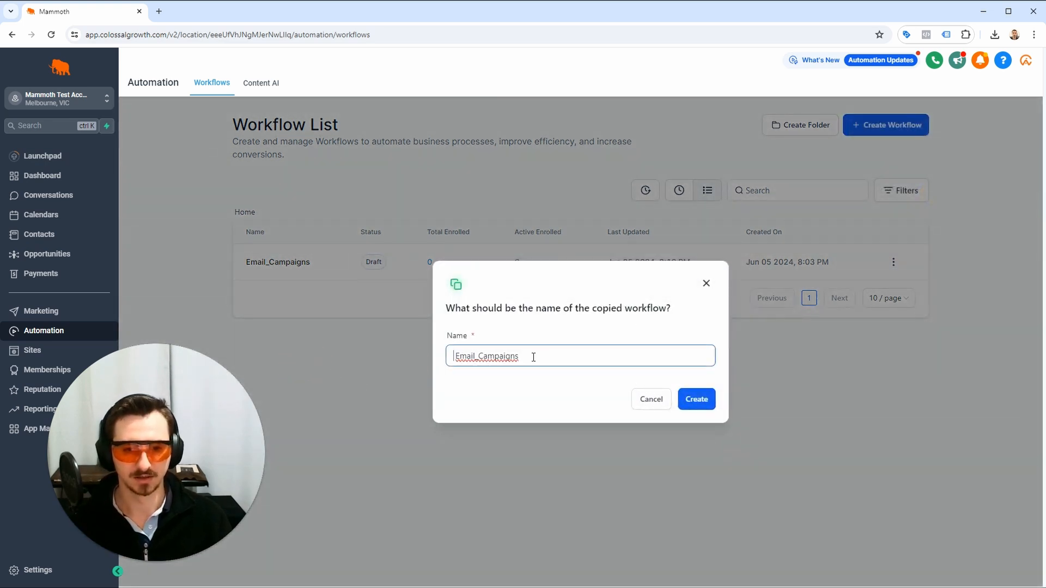
{"action": "left_click", "coordinate": [533, 356]}
{"action": "type", "text": "_Test"}
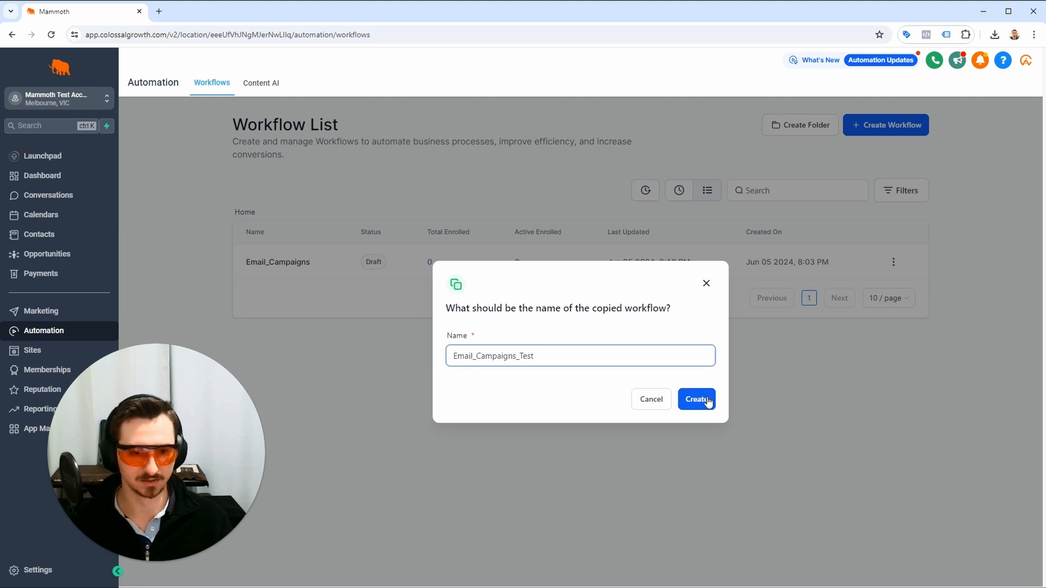
{"action": "left_click", "coordinate": [707, 400]}
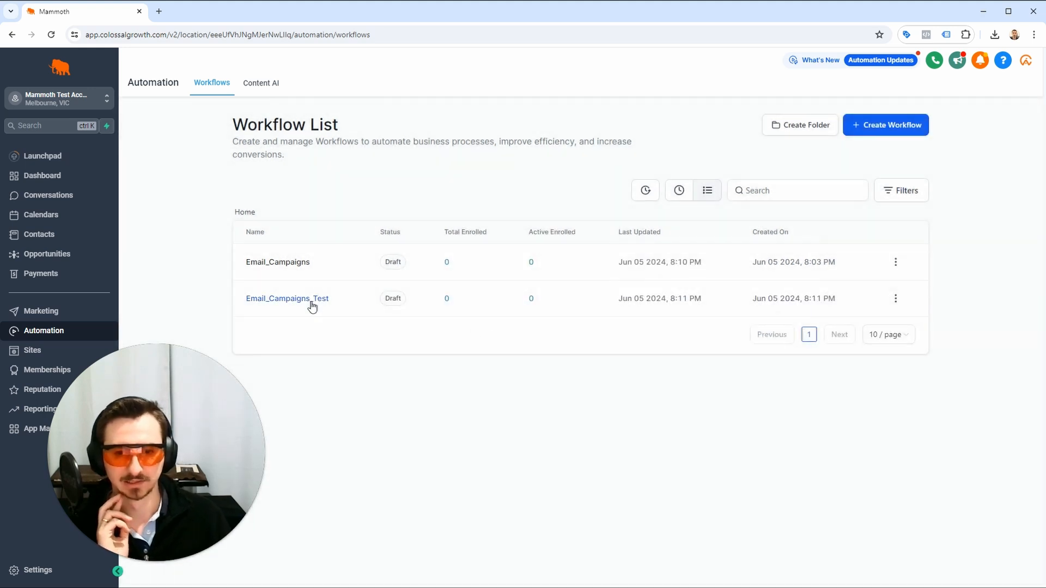
Open the Email_Campaigns_Test workflow and switch it from draft to published.
{"action": "left_click", "coordinate": [313, 307]}
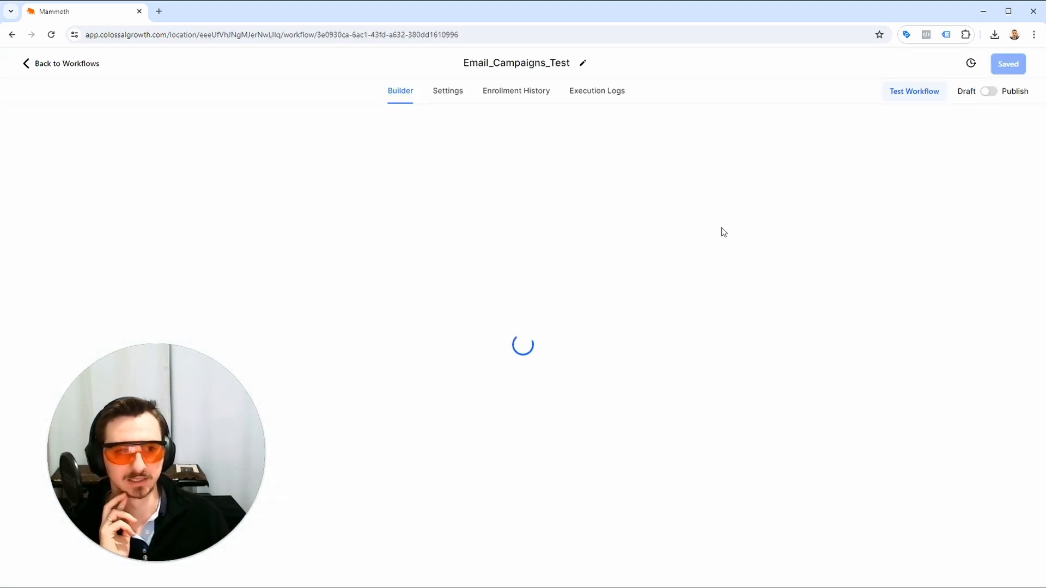
{"action": "left_click", "coordinate": [989, 93]}
{"action": "left_click", "coordinate": [989, 93]}
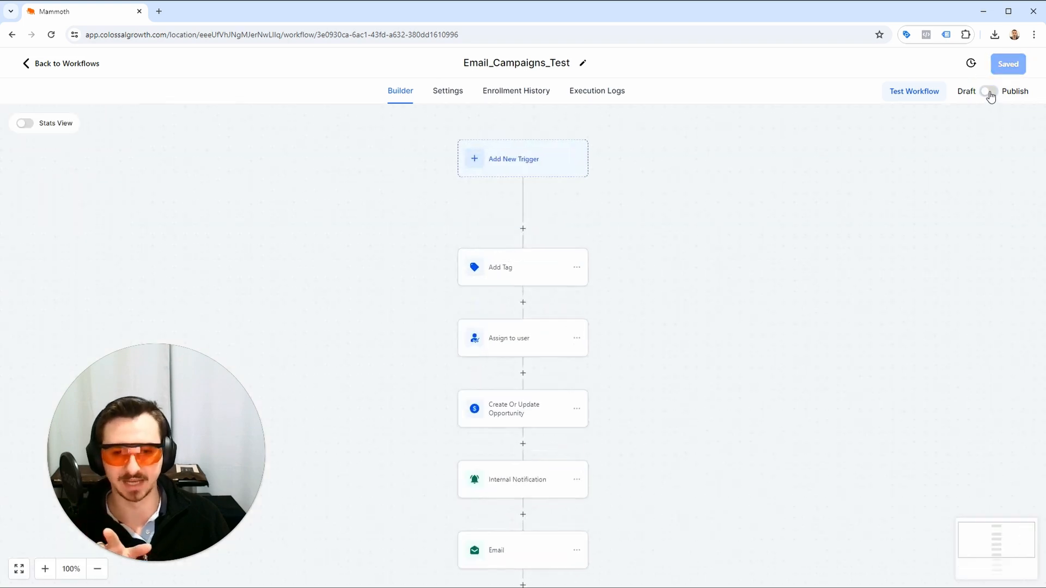
{"action": "left_click", "coordinate": [990, 93]}
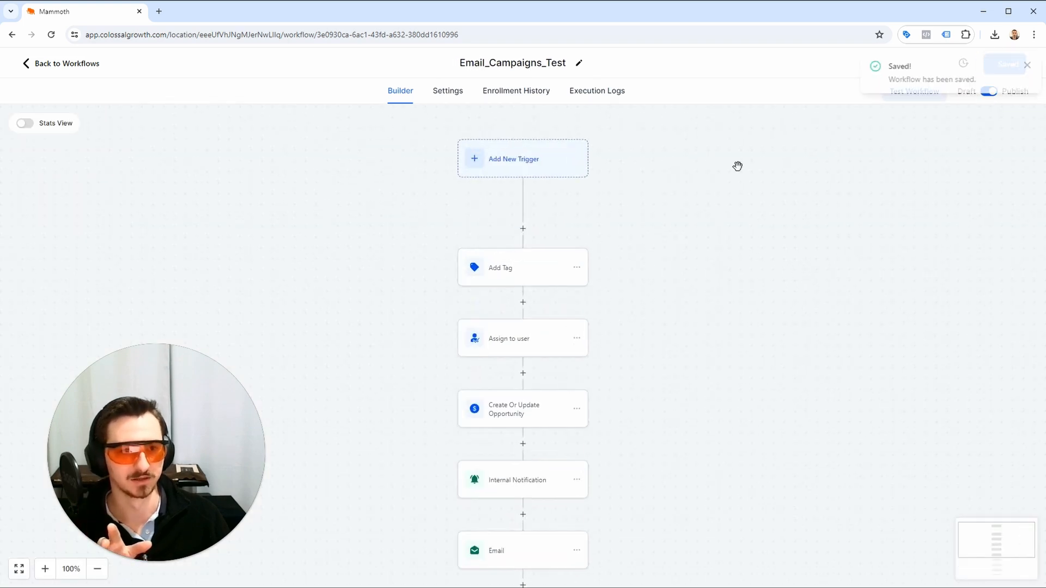
Rename the final 28-hour wait "Wait 2 mins", set its time delay to 2 minutes, and save the action.
{"action": "scroll", "coordinate": [768, 137], "scroll_direction": "down", "scroll_amount": 8}
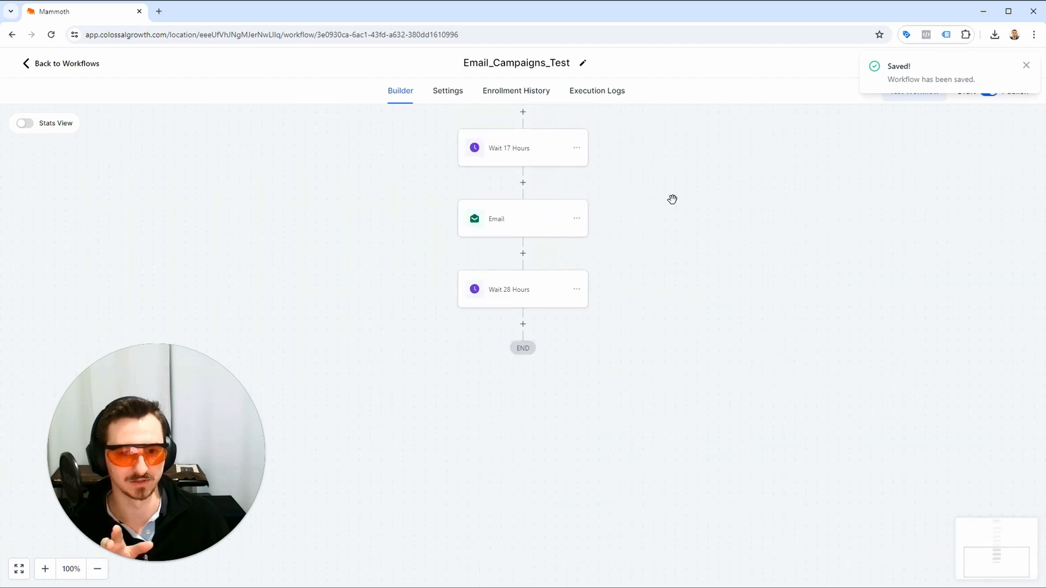
{"action": "left_click", "coordinate": [522, 294]}
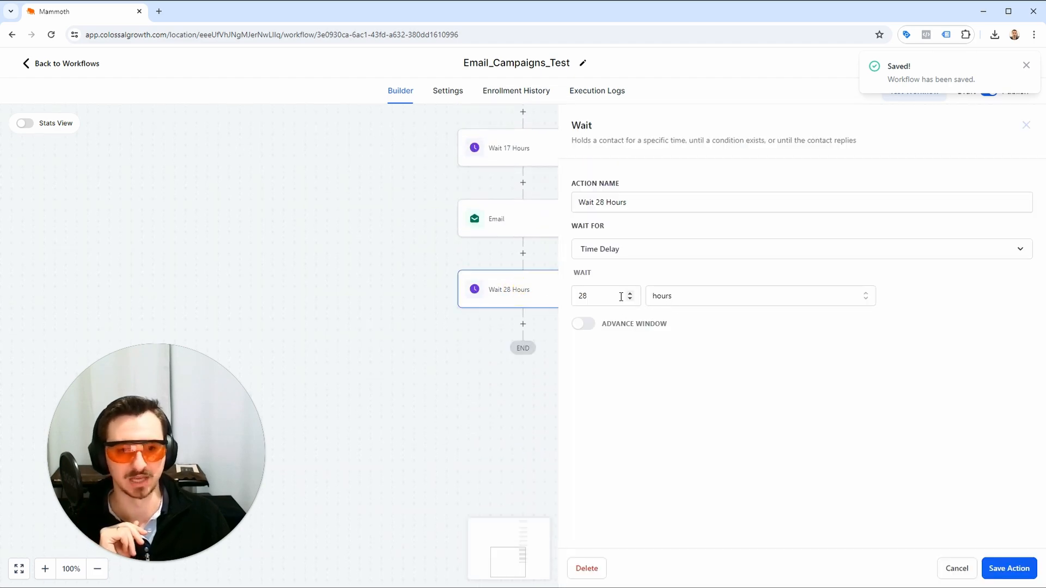
{"action": "triple_click", "coordinate": [654, 206]}
{"action": "type", "text": "Wait"}
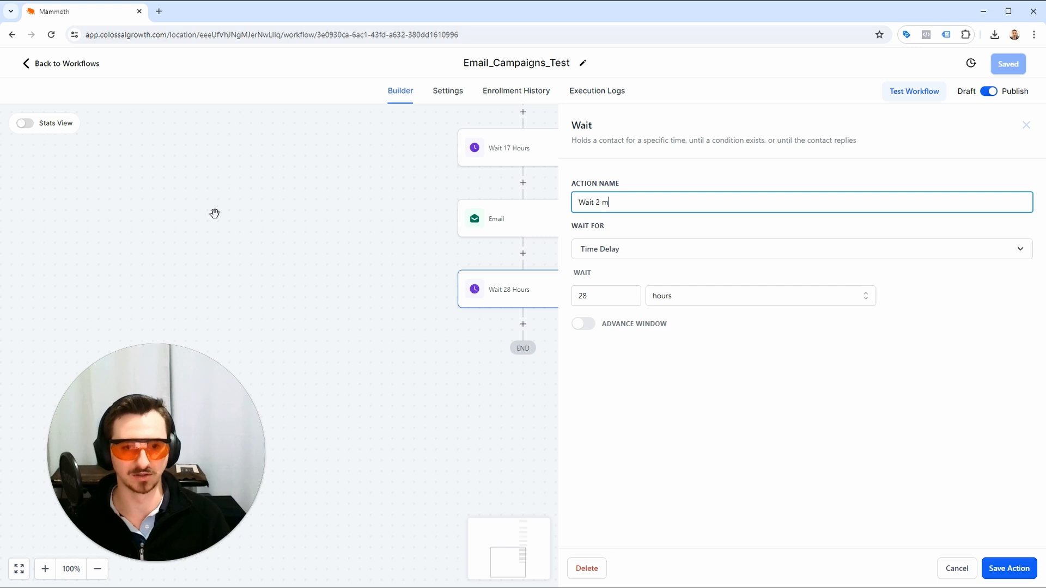
{"action": "double_click", "coordinate": [629, 296]}
{"action": "type", "text": "2"}
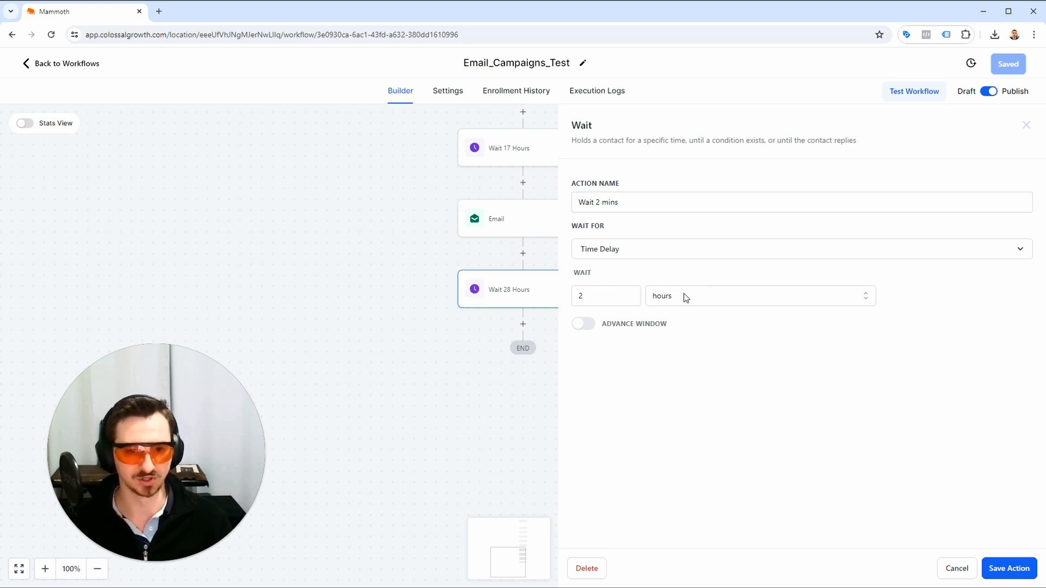
{"action": "left_click", "coordinate": [684, 296]}
{"action": "left_click", "coordinate": [681, 322]}
{"action": "left_click", "coordinate": [1007, 569]}
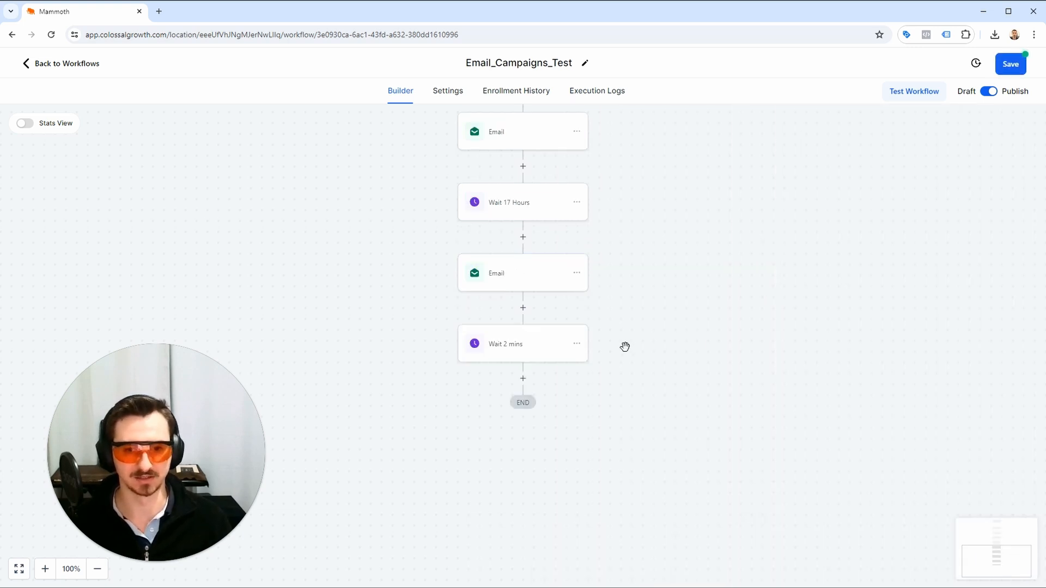
Rename the 17-hour wait "Wait 2 mins", set its delay to 2 minutes, and save the action and the workflow.
{"action": "left_click", "coordinate": [529, 247]}
{"action": "triple_click", "coordinate": [708, 202]}
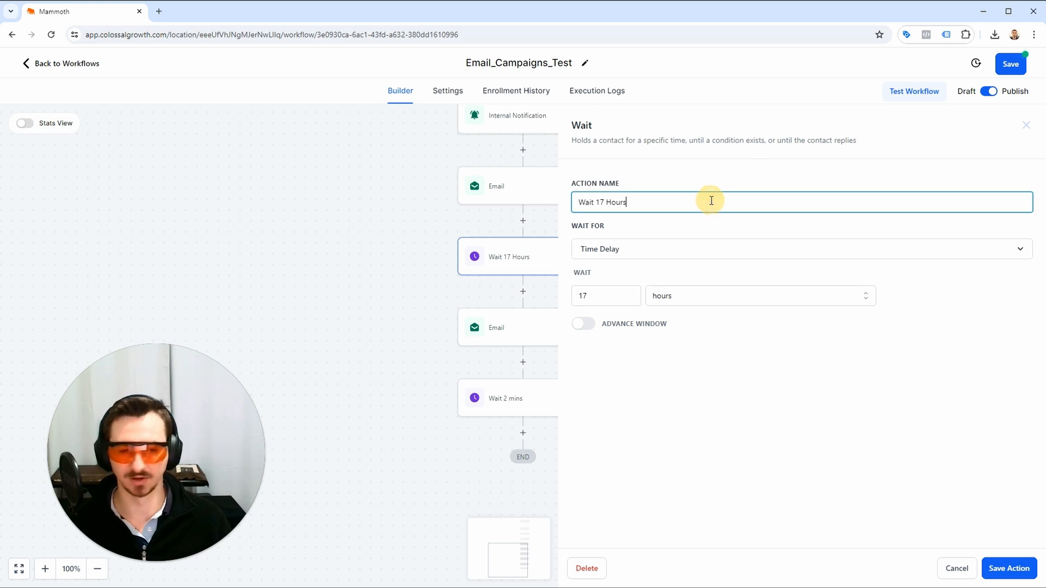
{"action": "type", "text": "Wqai"}
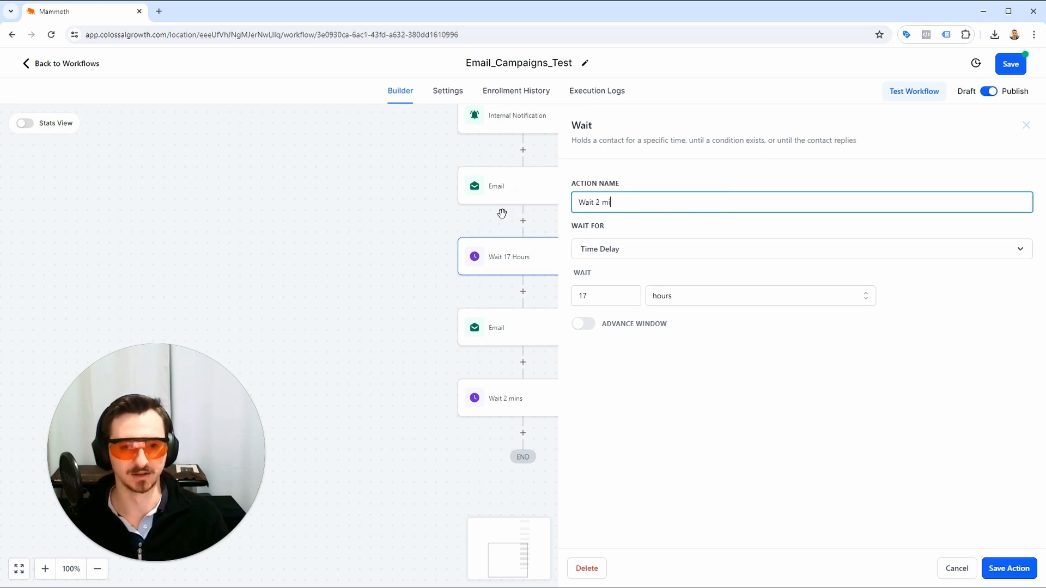
{"action": "double_click", "coordinate": [602, 294]}
{"action": "type", "text": "2"}
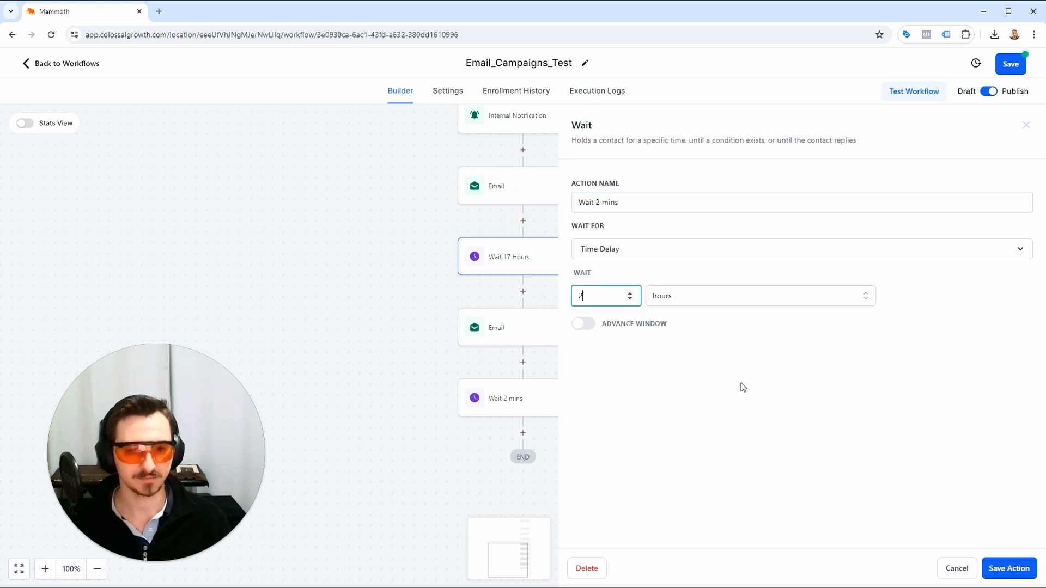
{"action": "left_click", "coordinate": [763, 298]}
{"action": "left_click", "coordinate": [752, 320]}
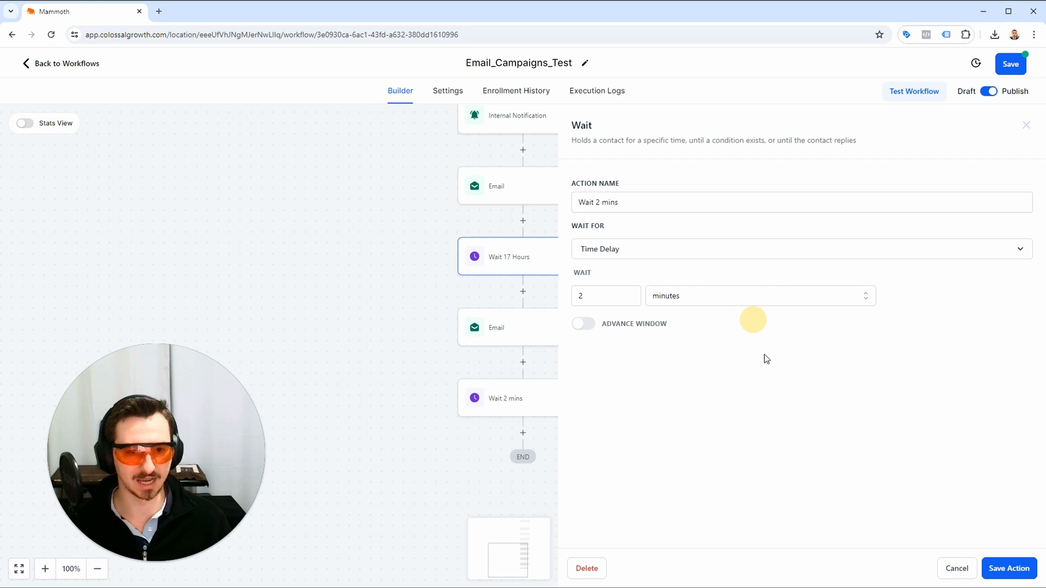
{"action": "left_click", "coordinate": [997, 568]}
{"action": "scroll", "coordinate": [667, 280], "scroll_direction": "up", "scroll_amount": 3}
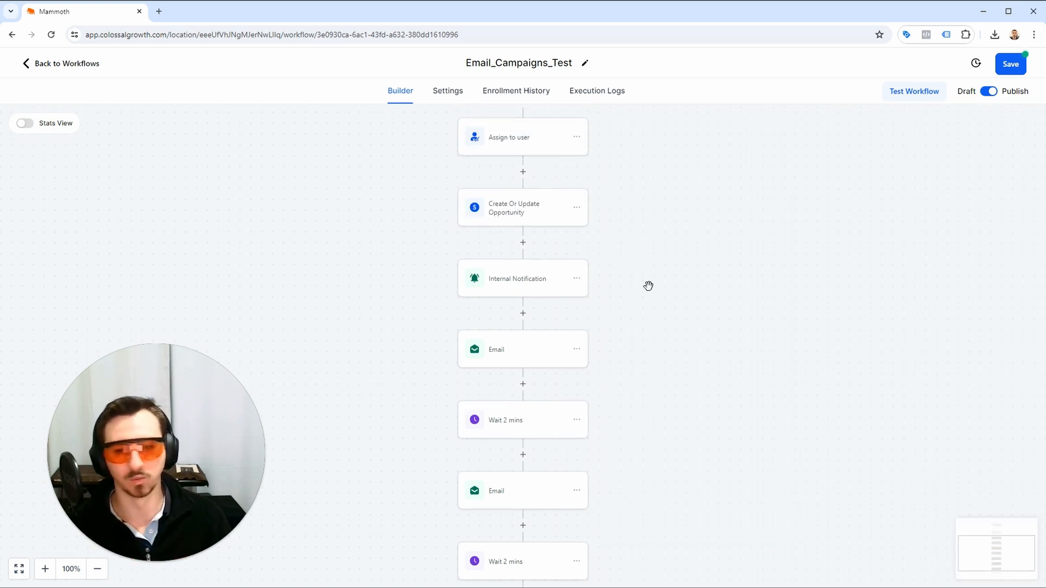
{"action": "left_click", "coordinate": [1014, 69]}
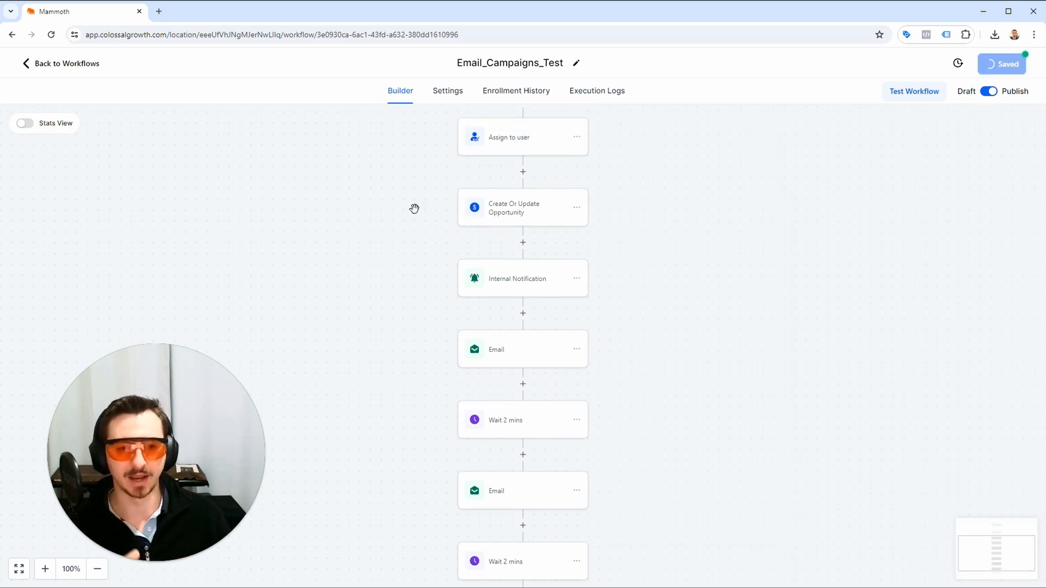
Check both workflows in the workflow list and review the action sequence of Email_Campaigns_Test.
{"action": "left_click", "coordinate": [88, 64]}
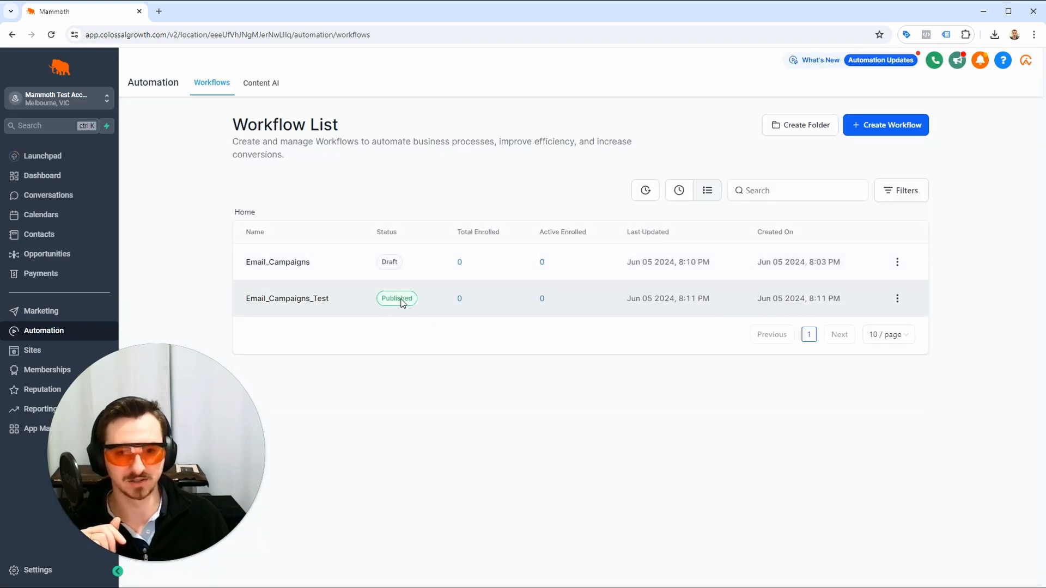
{"action": "left_click", "coordinate": [899, 264]}
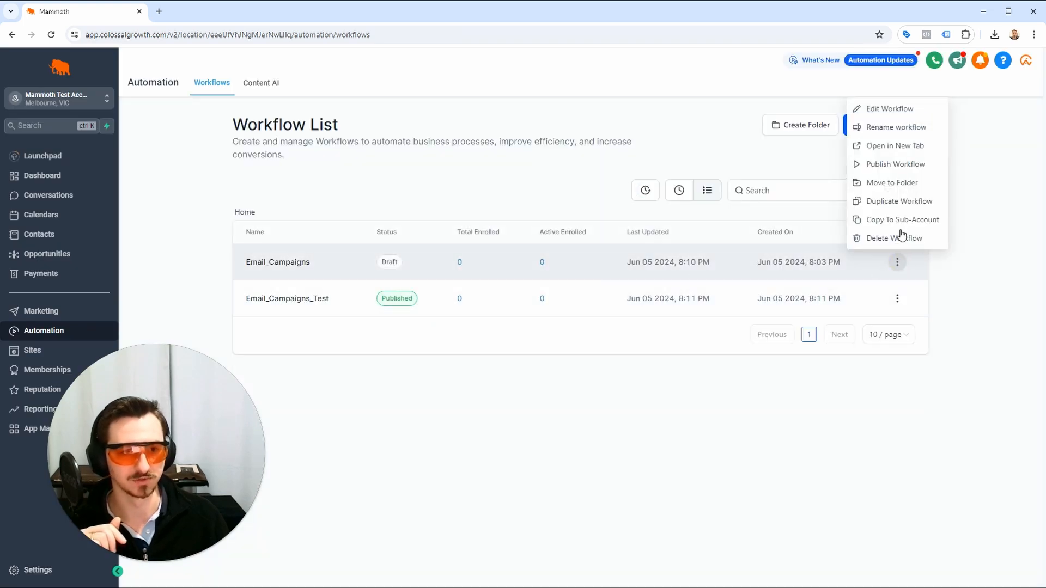
{"action": "left_click", "coordinate": [522, 314]}
{"action": "left_click", "coordinate": [292, 299]}
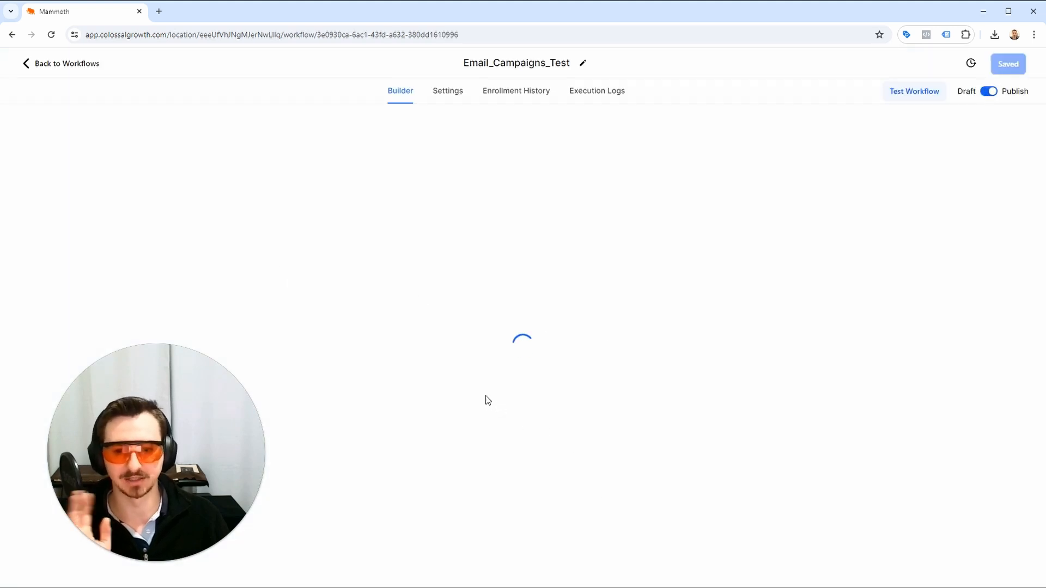
{"action": "scroll", "coordinate": [559, 327], "scroll_direction": "down", "scroll_amount": 5}
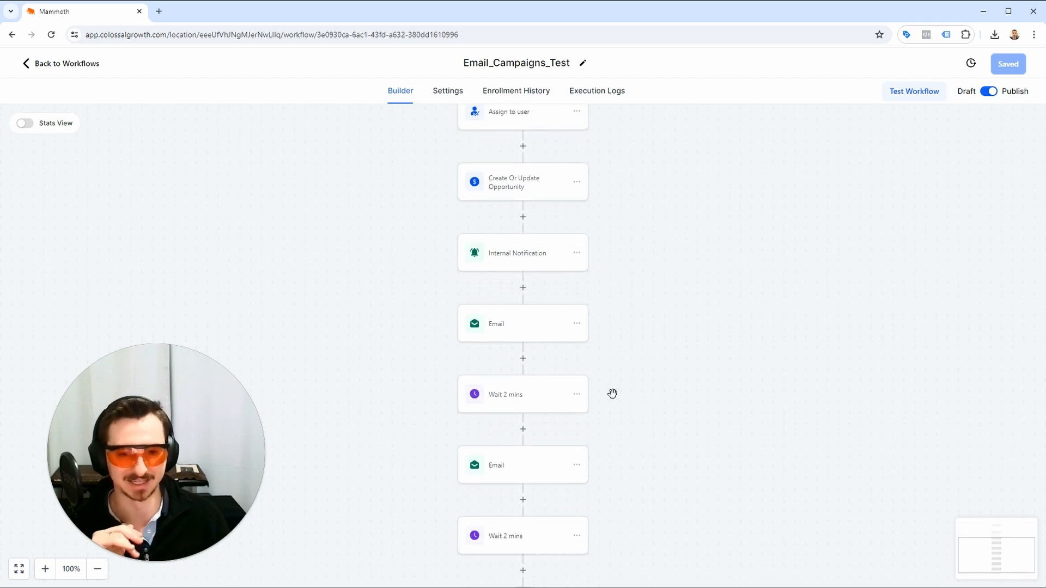
{"action": "left_click_drag", "start_coordinate": [612, 393], "coordinate": [581, 353]}
{"action": "left_click_drag", "start_coordinate": [610, 308], "coordinate": [562, 411]}
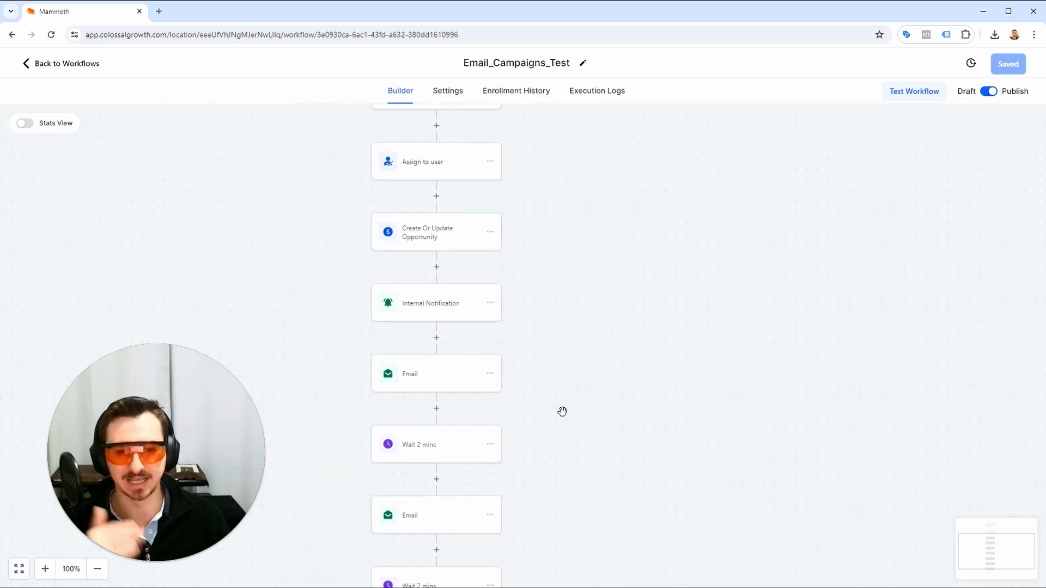
{"action": "left_click_drag", "start_coordinate": [610, 371], "coordinate": [618, 507]}
{"action": "left_click", "coordinate": [74, 65]}
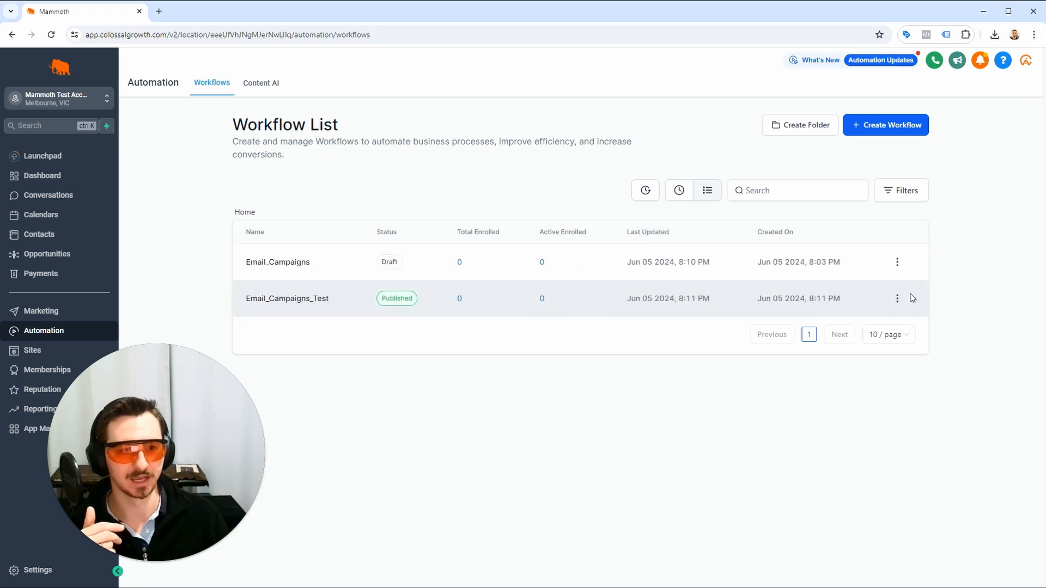
Set the Email_Campaigns_Test workflow back to draft from the workflow list.
{"action": "left_click", "coordinate": [898, 300]}
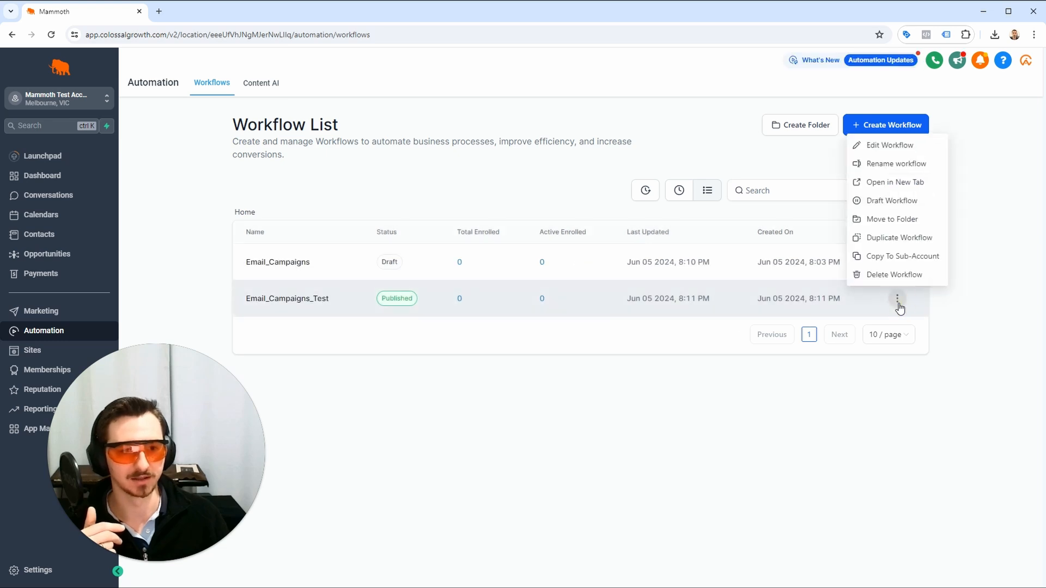
{"action": "left_click", "coordinate": [929, 202]}
{"action": "left_click", "coordinate": [692, 376]}
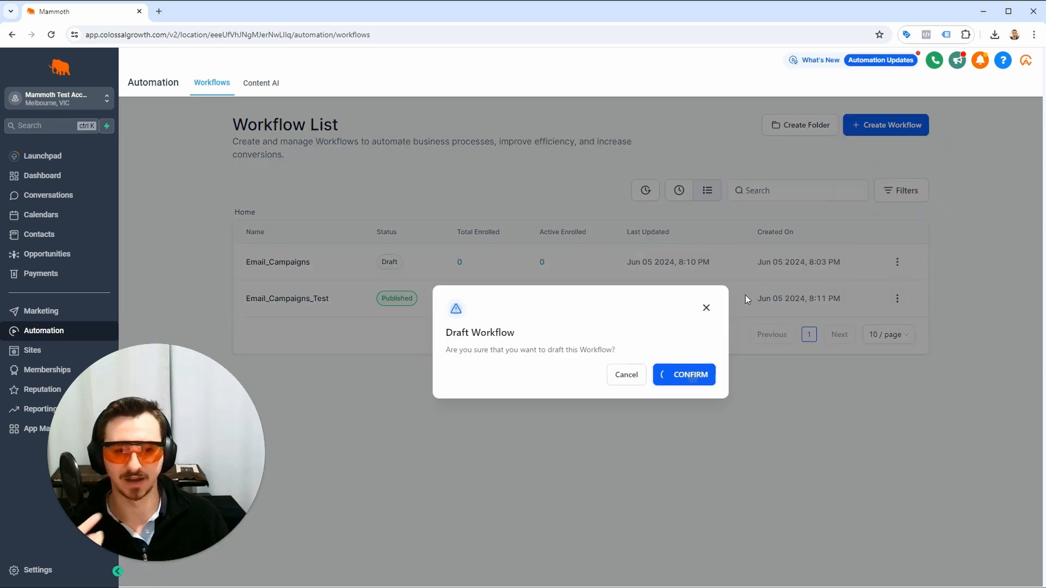
Publish the Email_Campaigns workflow from the workflow list.
{"action": "left_click", "coordinate": [895, 262]}
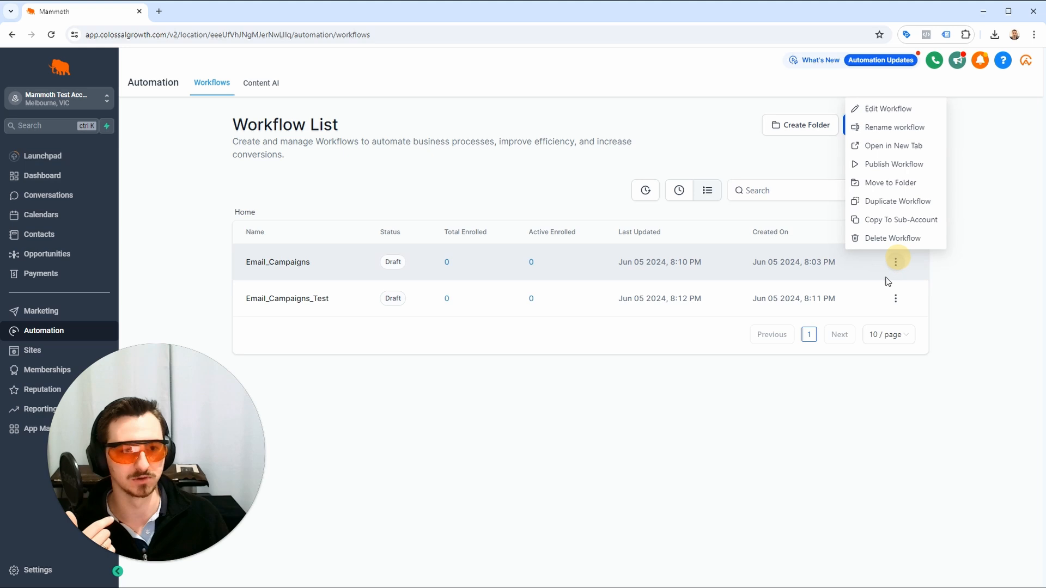
{"action": "left_click", "coordinate": [922, 165]}
{"action": "left_click", "coordinate": [704, 373]}
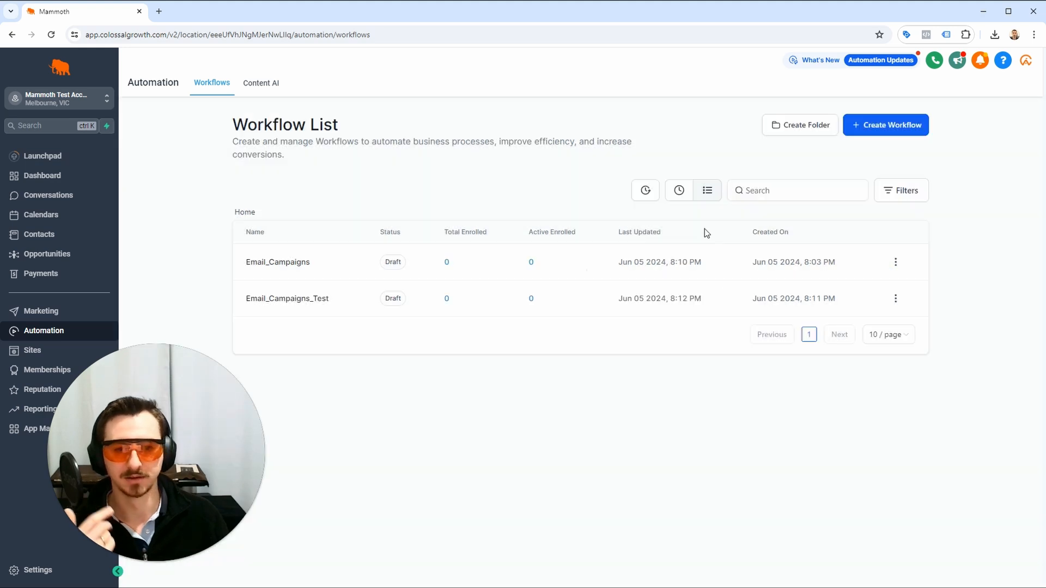